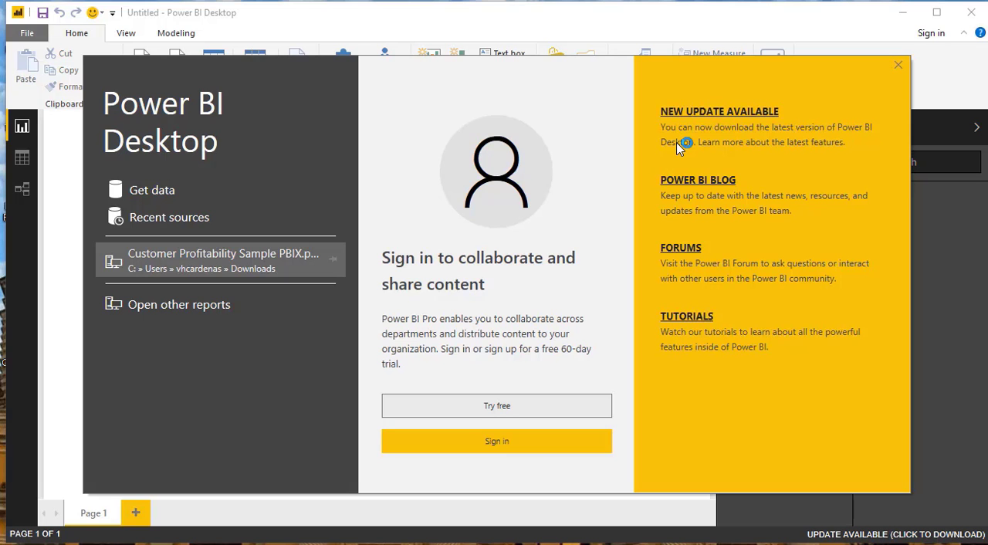
- Switch to SQL Server Management Studio and examine how the script adds Cost to Order Details and derives it from unitprice
{"action": "left_click", "coordinate": [381, 544]}
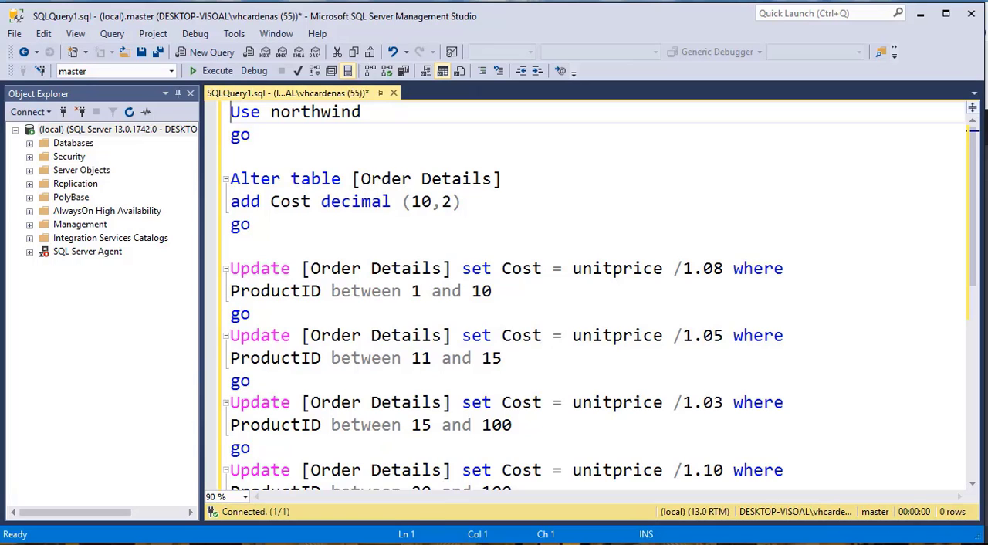
{"action": "double_click", "coordinate": [289, 203]}
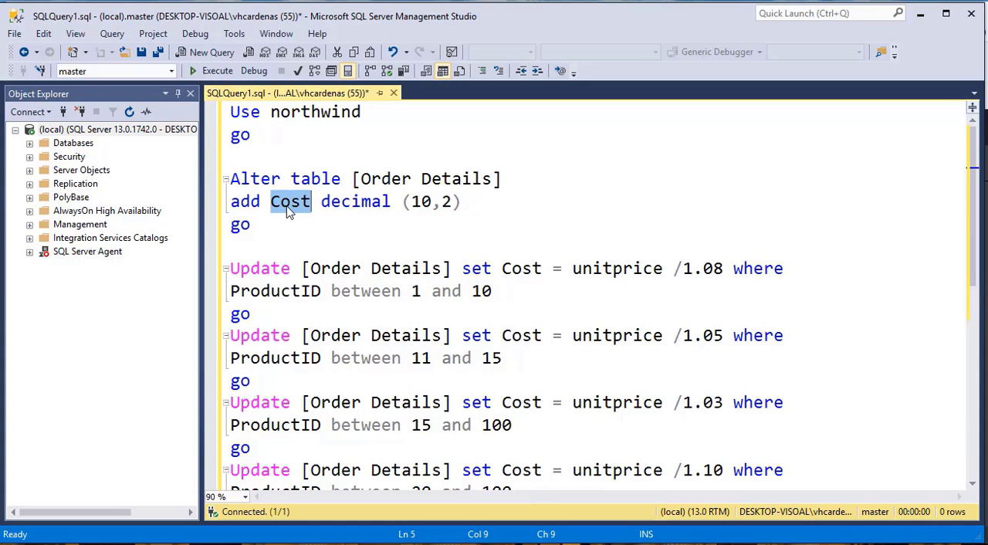
{"action": "left_click", "coordinate": [639, 272]}
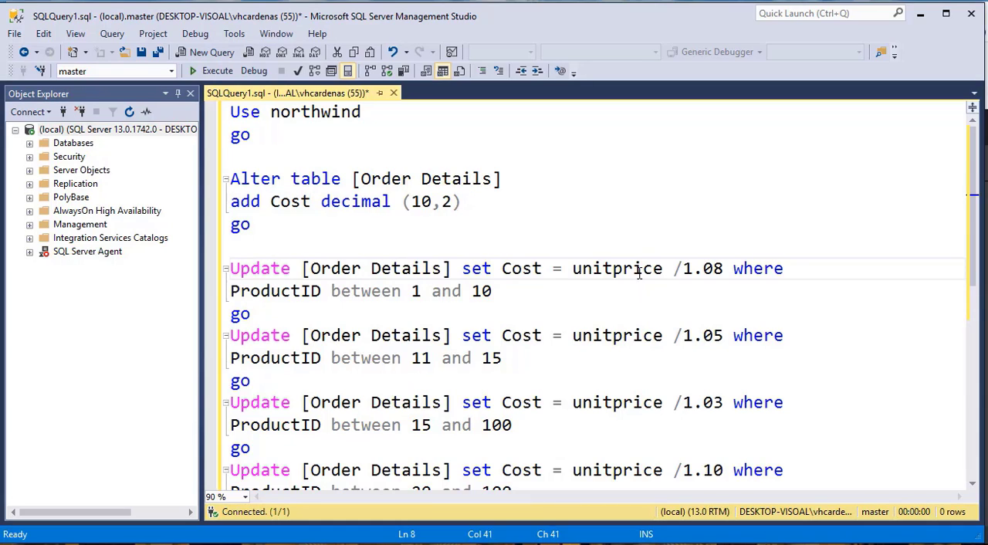
{"action": "double_click", "coordinate": [639, 272]}
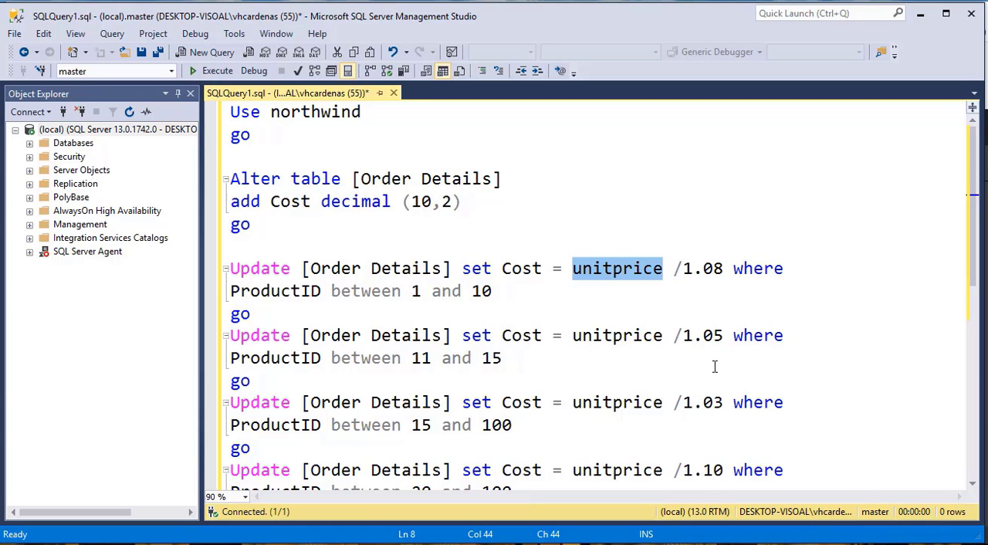
{"action": "left_click", "coordinate": [923, 14]}
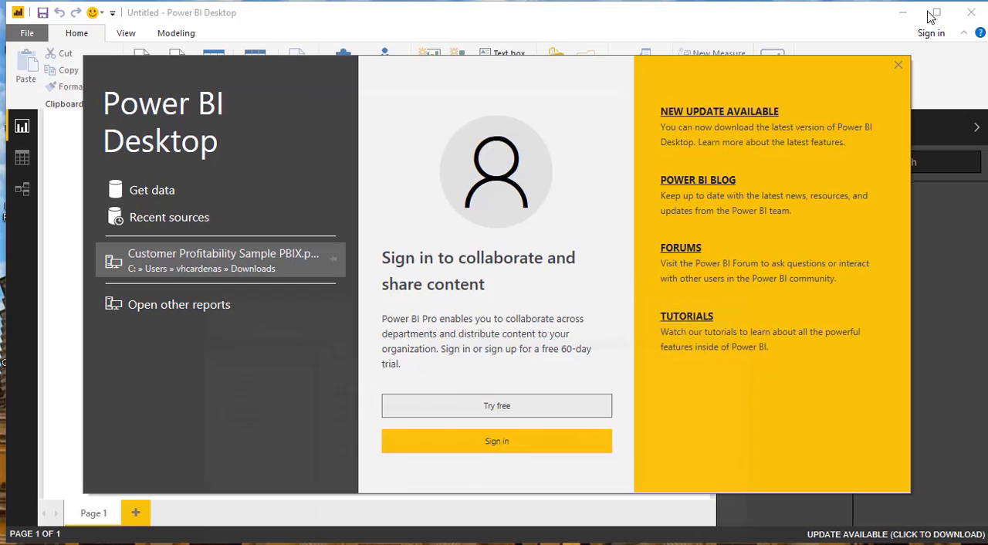
- Connect Power BI Desktop to a SQL Server database source using server localhost and database Northwind
{"action": "left_click", "coordinate": [159, 193]}
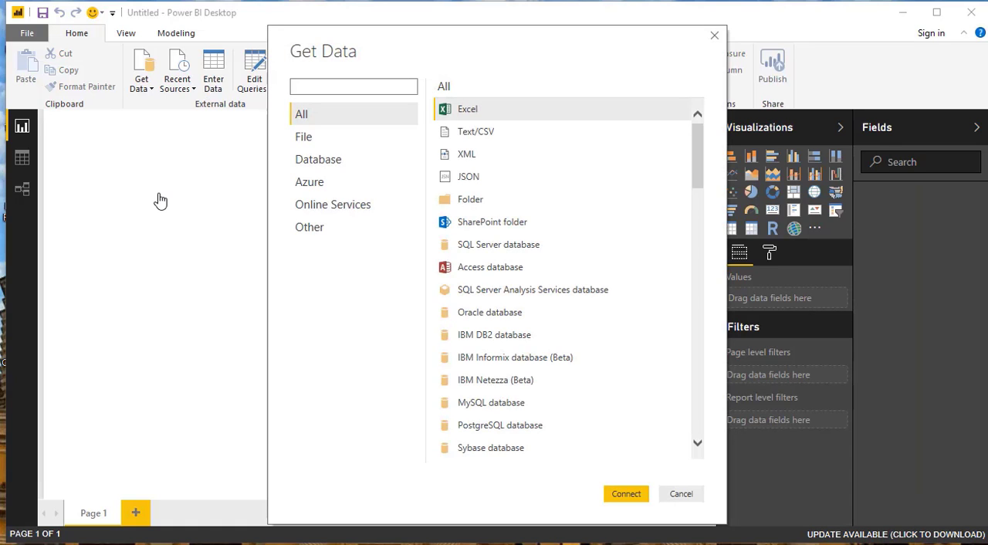
{"action": "left_click", "coordinate": [485, 246]}
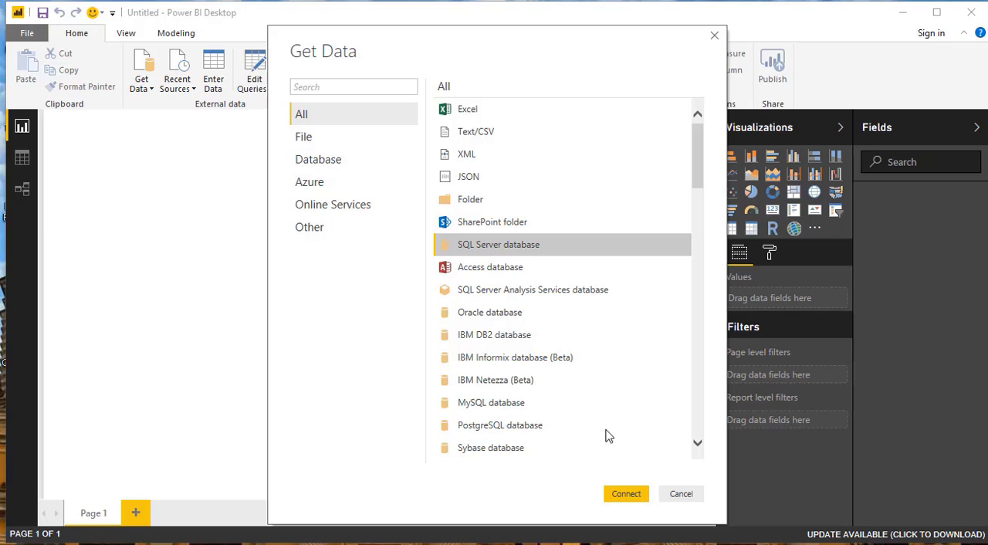
{"action": "left_click", "coordinate": [637, 495]}
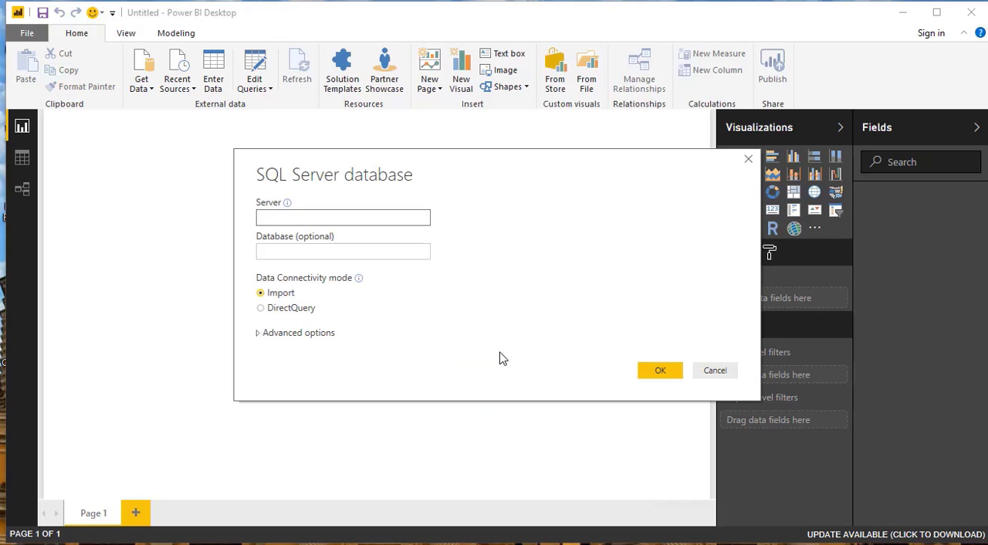
{"action": "type", "text": "localhost"}
{"action": "key", "text": "Tab"}
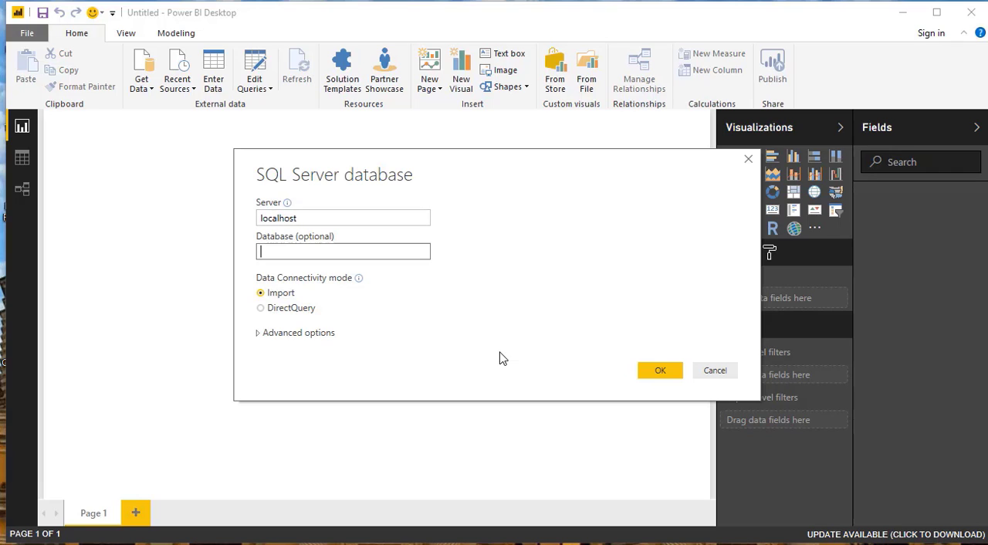
{"action": "type", "text": "Northwind"}
{"action": "left_click", "coordinate": [667, 372]}
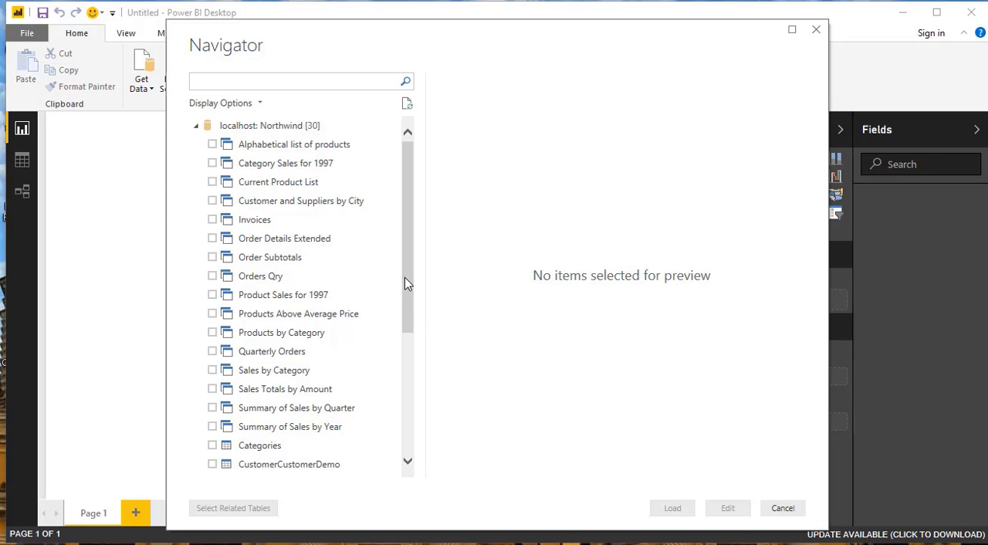
- Select the Categories, Customers, Employees, Order Details, Orders, Products and Suppliers tables and open them in the Query Editor
{"action": "left_click_drag", "start_coordinate": [405, 278], "coordinate": [393, 410]}
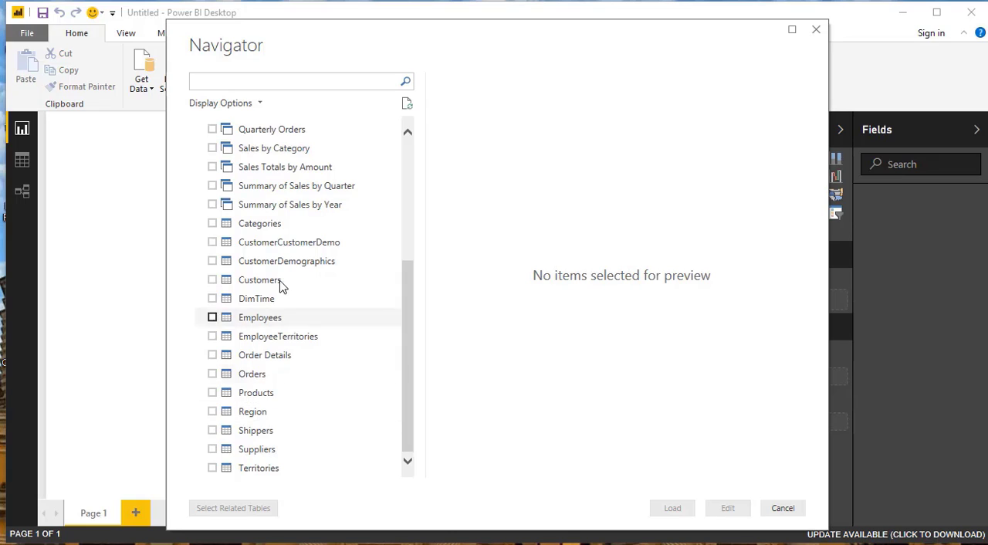
{"action": "left_click", "coordinate": [212, 223]}
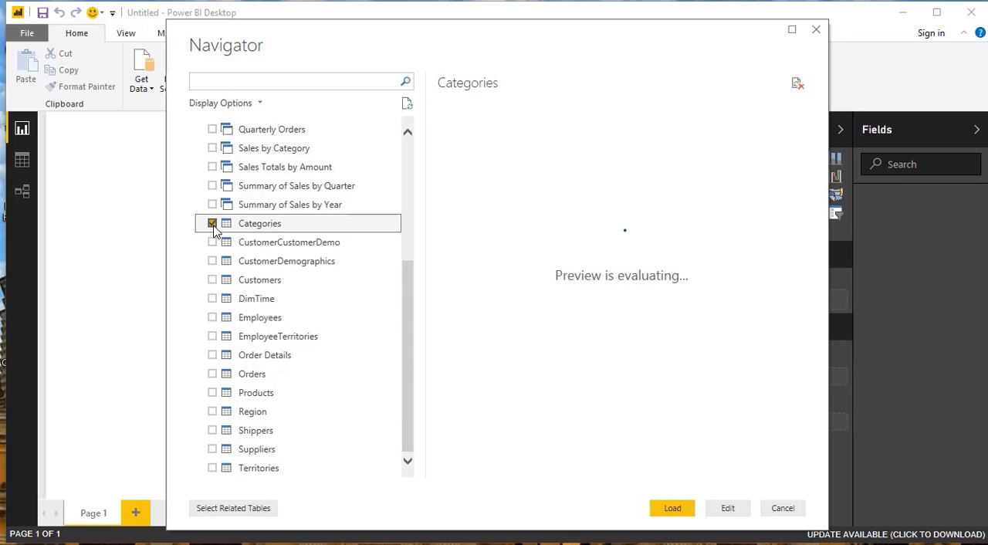
{"action": "left_click", "coordinate": [212, 279]}
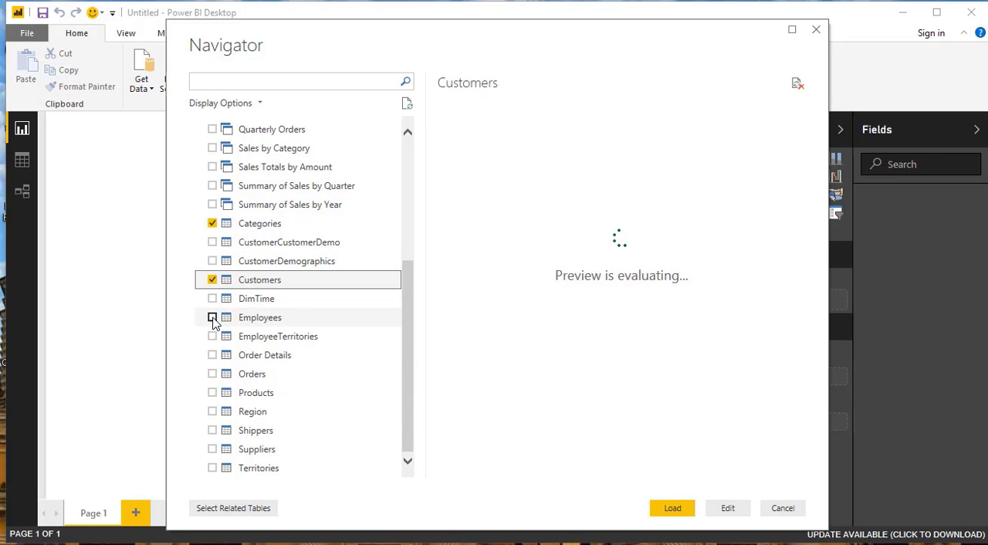
{"action": "left_click", "coordinate": [212, 317]}
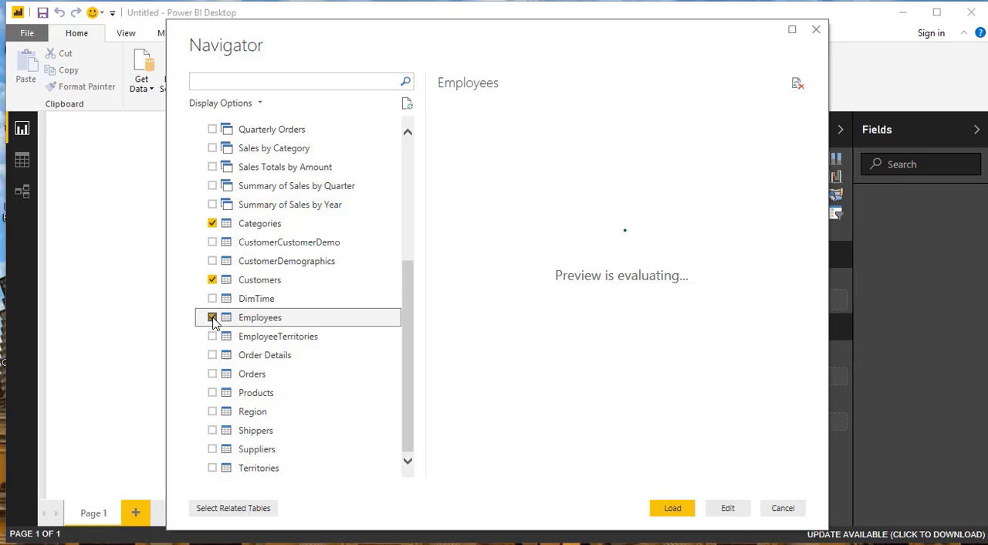
{"action": "left_click", "coordinate": [212, 355]}
{"action": "left_click", "coordinate": [213, 374]}
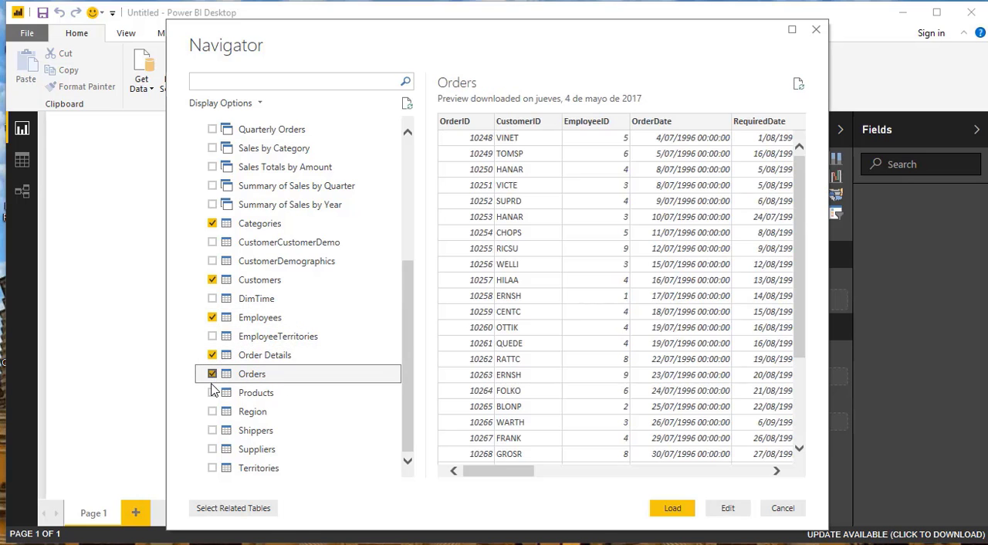
{"action": "left_click", "coordinate": [212, 392]}
{"action": "left_click", "coordinate": [212, 448]}
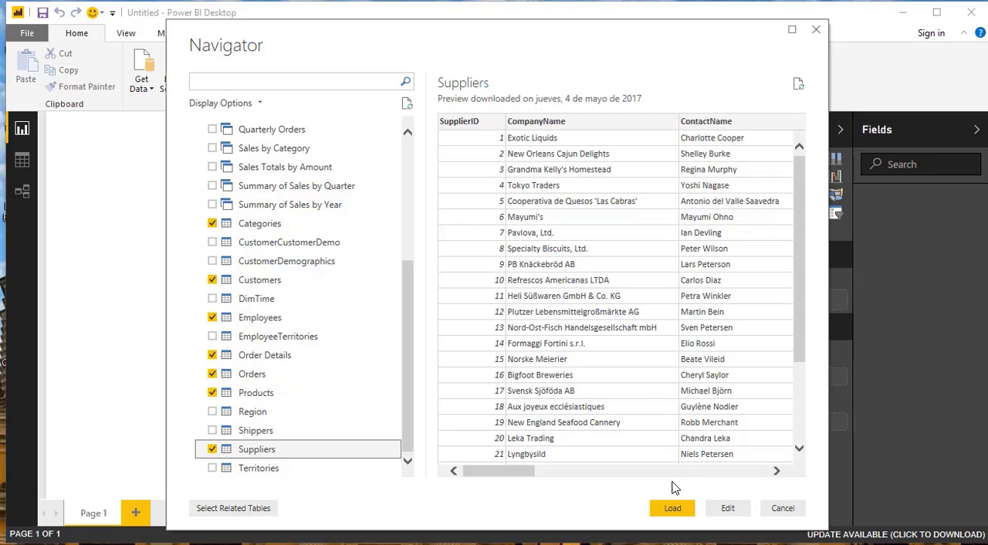
{"action": "left_click", "coordinate": [727, 510]}
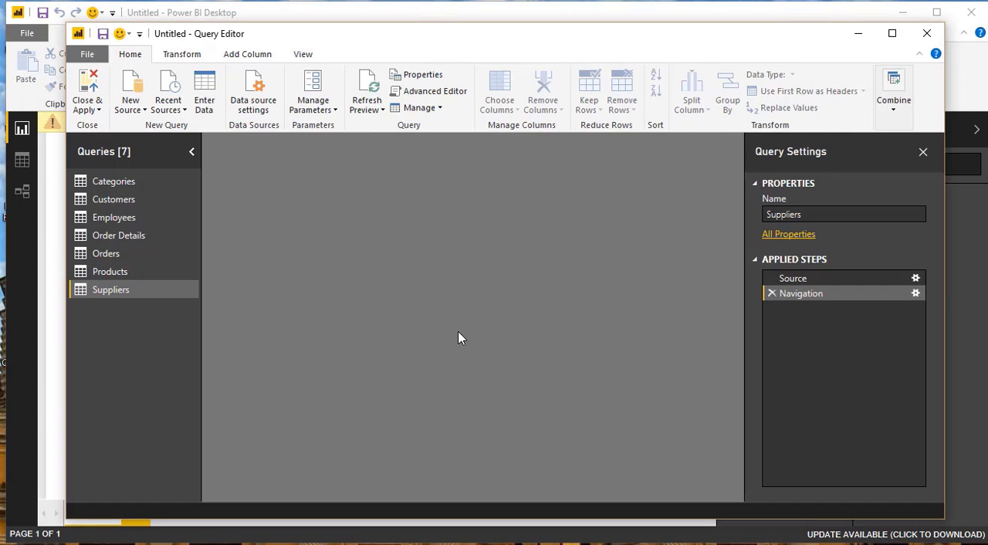
- Remove the Discount column from the Order Details query, and close the Query Editor applying the changes
{"action": "left_click", "coordinate": [130, 239]}
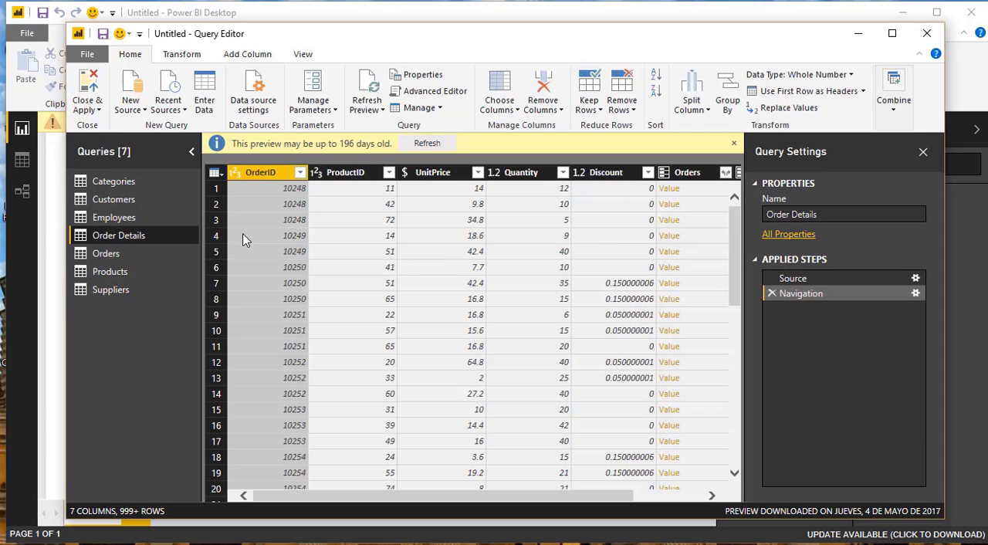
{"action": "right_click", "coordinate": [608, 173]}
{"action": "left_click", "coordinate": [636, 198]}
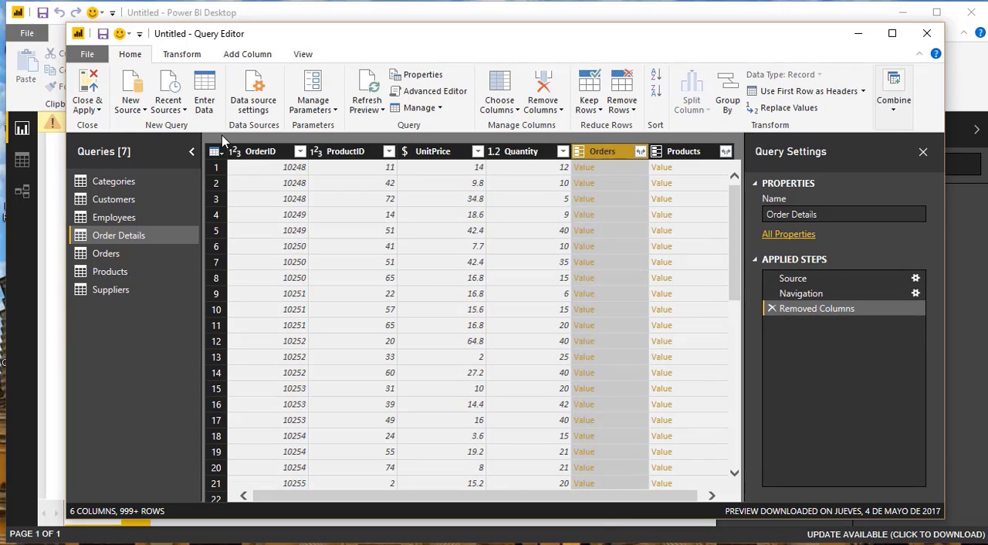
{"action": "left_click", "coordinate": [92, 90]}
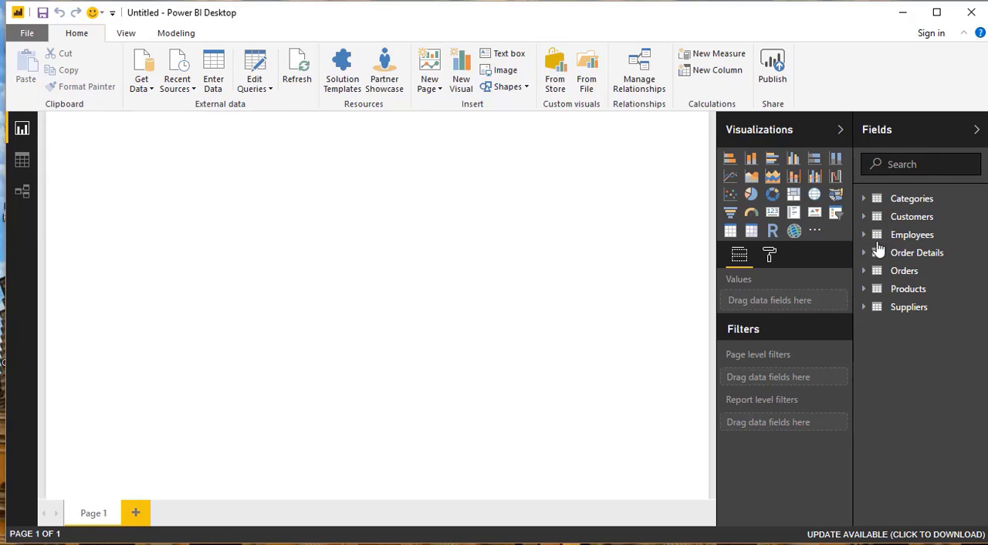
- Show the Order Details table's data and add the calculated column Venta = [UnitPrice]*[Quantity]
{"action": "left_click", "coordinate": [22, 161]}
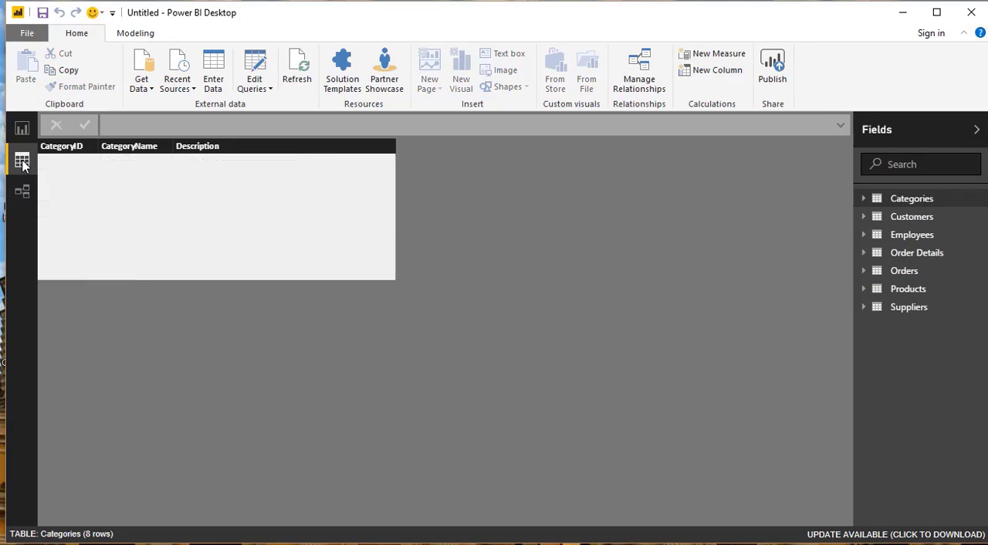
{"action": "left_click", "coordinate": [920, 253]}
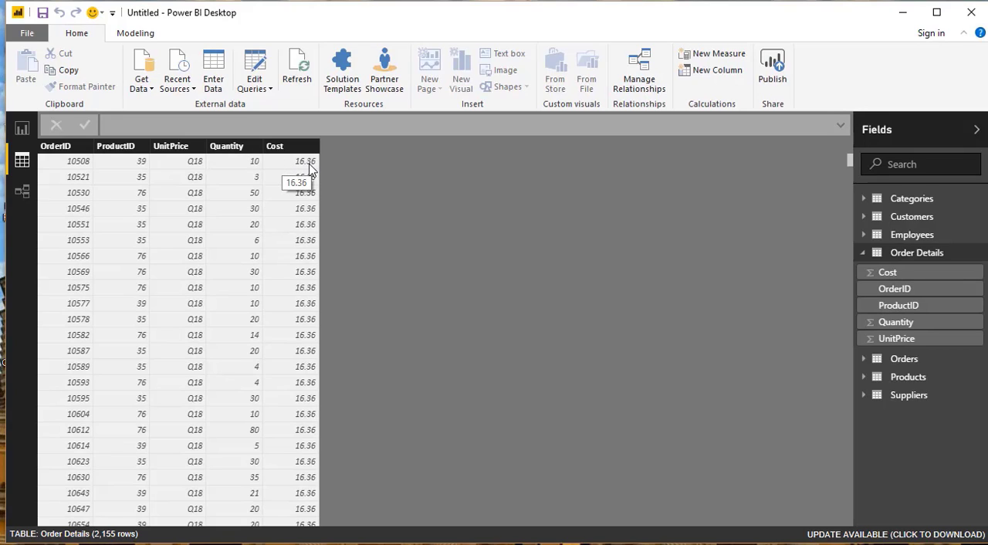
{"action": "left_click", "coordinate": [716, 71]}
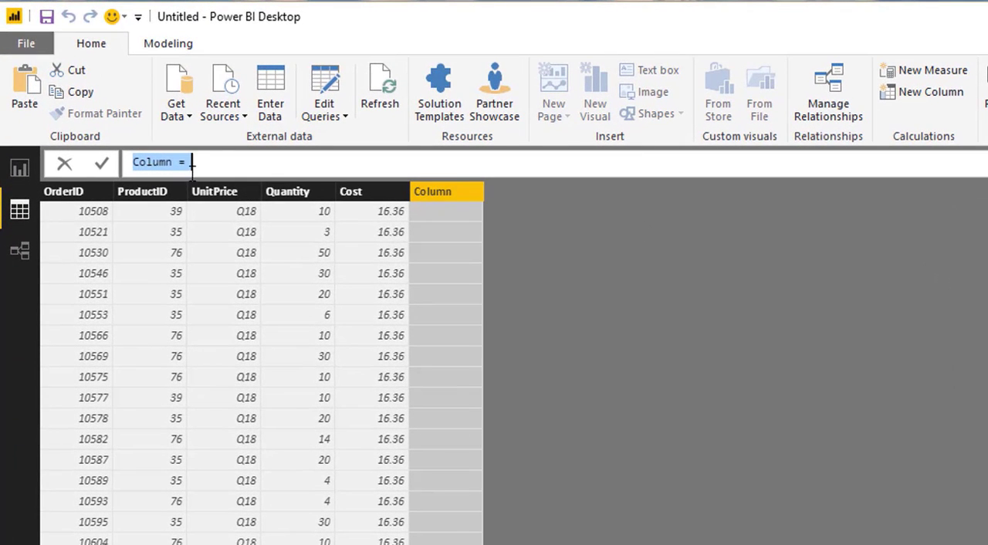
{"action": "left_click_drag", "start_coordinate": [179, 164], "coordinate": [95, 161]}
{"action": "type", "text": "Venta"}
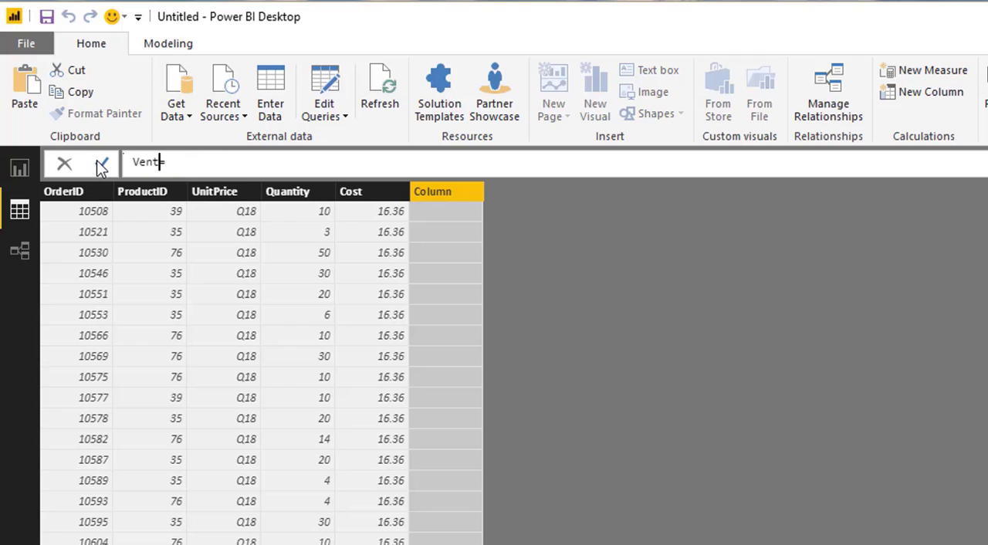
{"action": "key", "text": "End"}
{"action": "type", "text": "[UnitPrice]"}
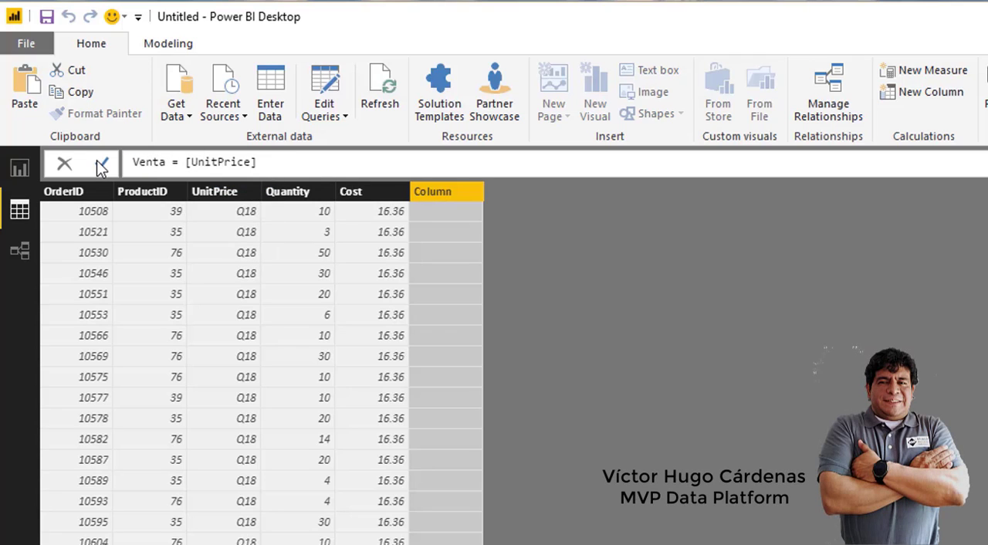
{"action": "type", "text": "*[Q"}
{"action": "key", "text": "Tab"}
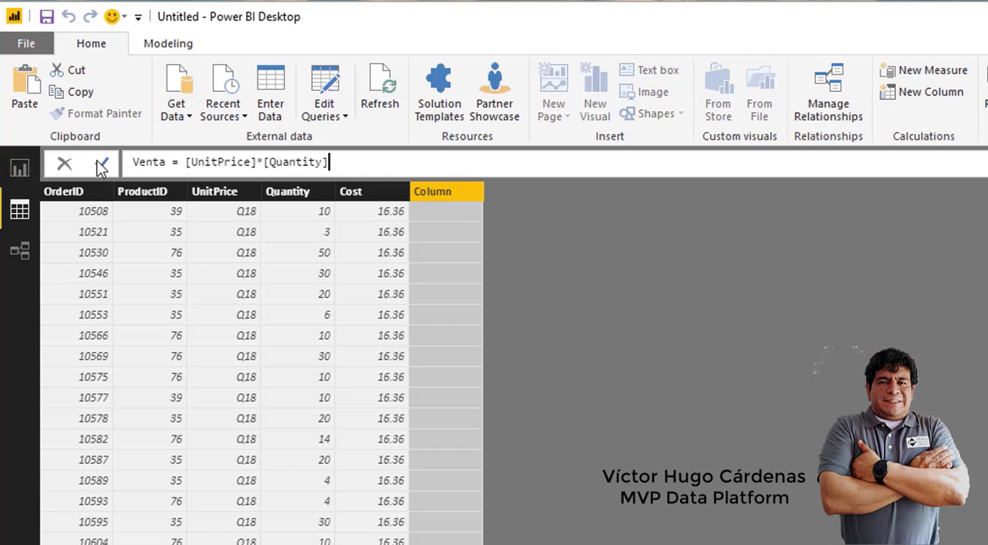
{"action": "left_click", "coordinate": [101, 165]}
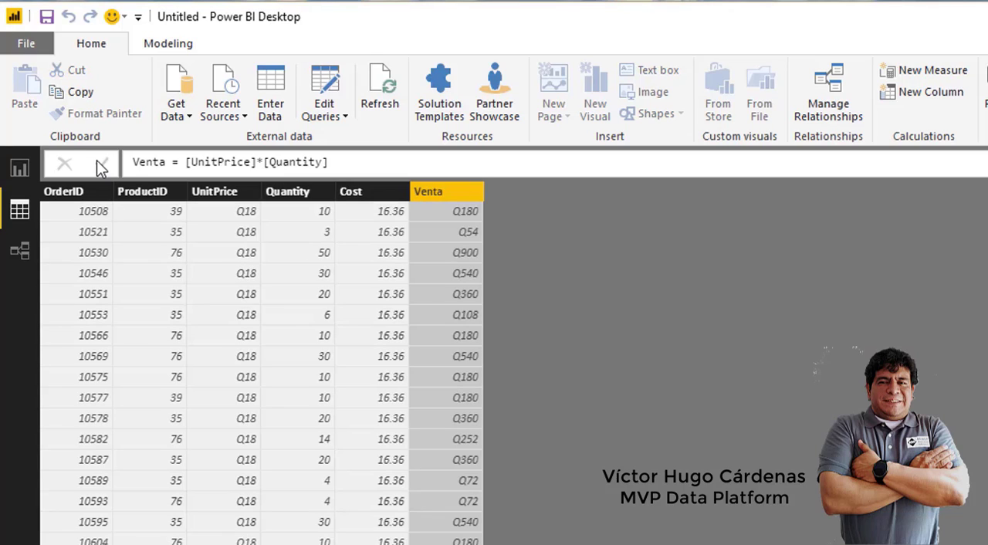
- Add a calculated column to Order Details with the formula Costo = [Cost] * [Quantity]
{"action": "left_click", "coordinate": [935, 97]}
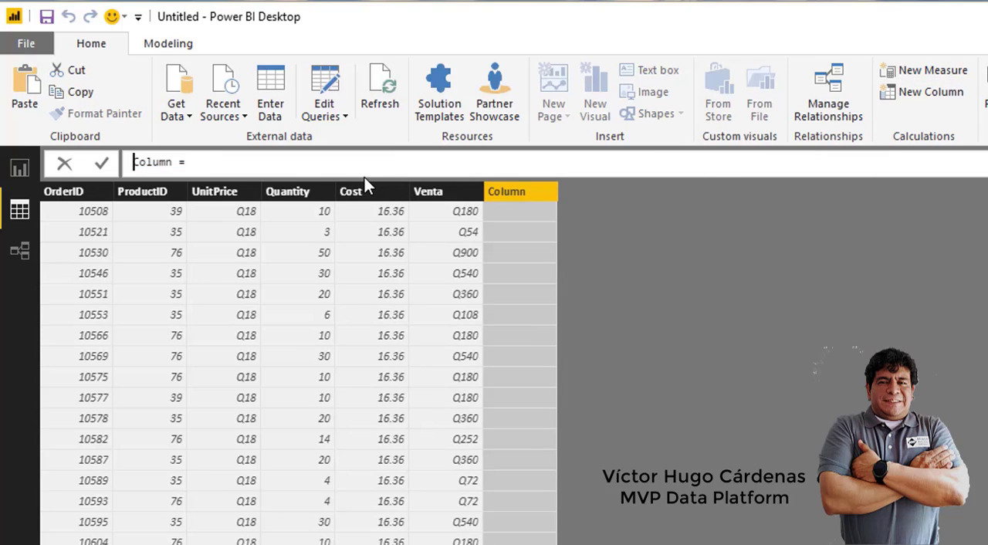
{"action": "key", "text": "Delete"}
{"action": "key", "text": "Delete"}
{"action": "key", "text": "Delete"}
{"action": "key", "text": "Delete"}
{"action": "key", "text": "Delete"}
{"action": "key", "text": "Delete"}
{"action": "type", "text": "Costo"}
{"action": "key", "text": "End"}
{"action": "type", "text": "[Cos"}
{"action": "key", "text": "Tab"}
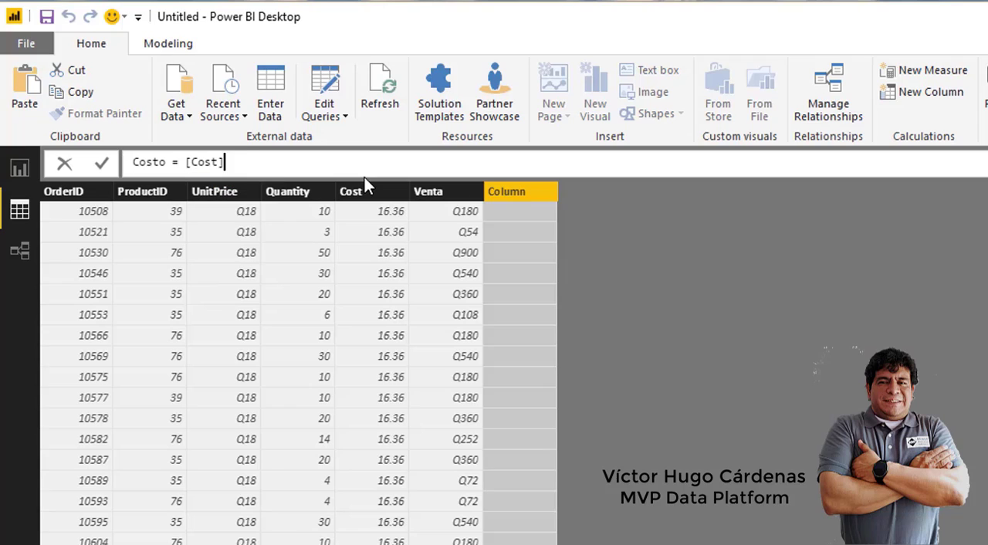
{"action": "type", "text": "* ["}
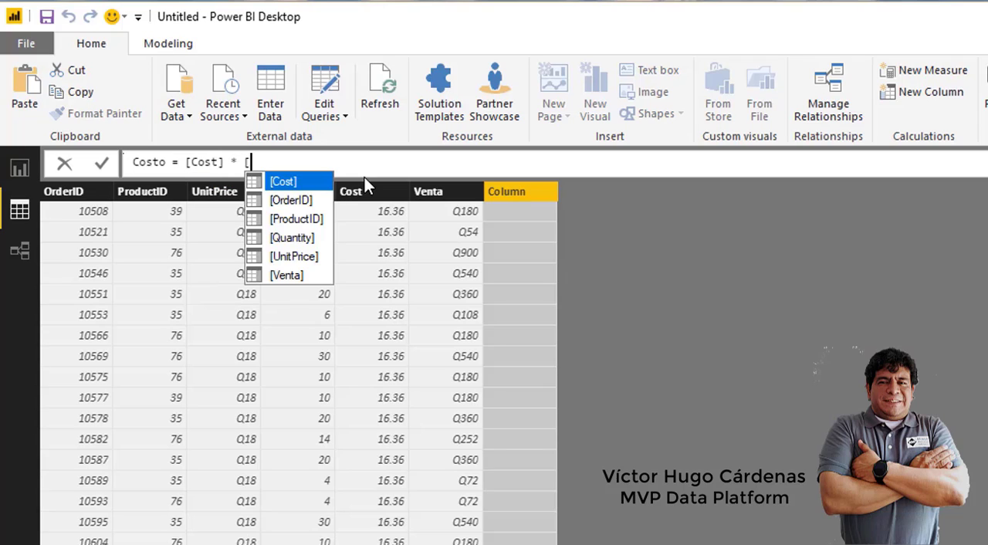
{"action": "key", "text": "Down"}
{"action": "key", "text": "Down"}
{"action": "key", "text": "Down"}
{"action": "key", "text": "Tab"}
{"action": "key", "text": "Return"}
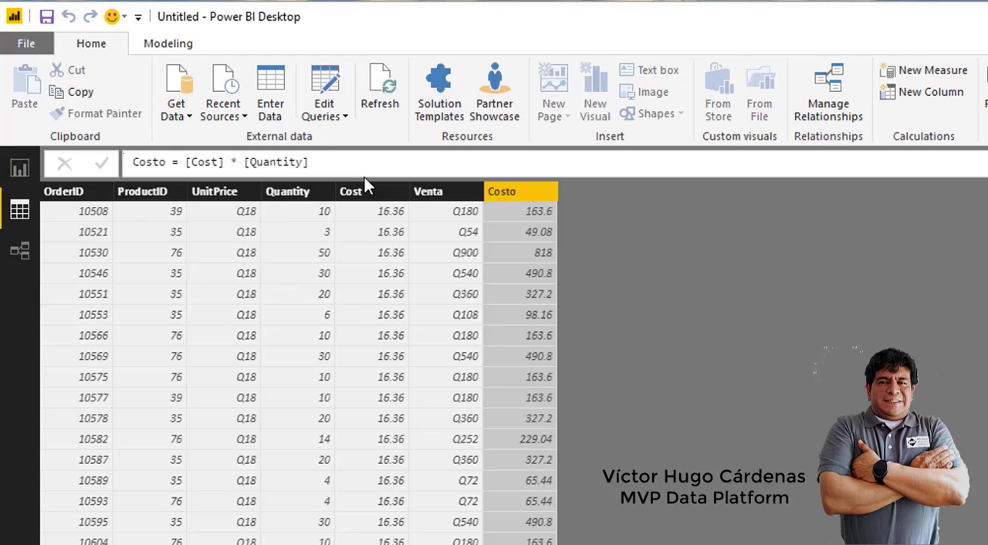
- Add a calculated column to Order Details with the formula Ganancia = [Venta]-[Costo]
{"action": "left_click", "coordinate": [922, 92]}
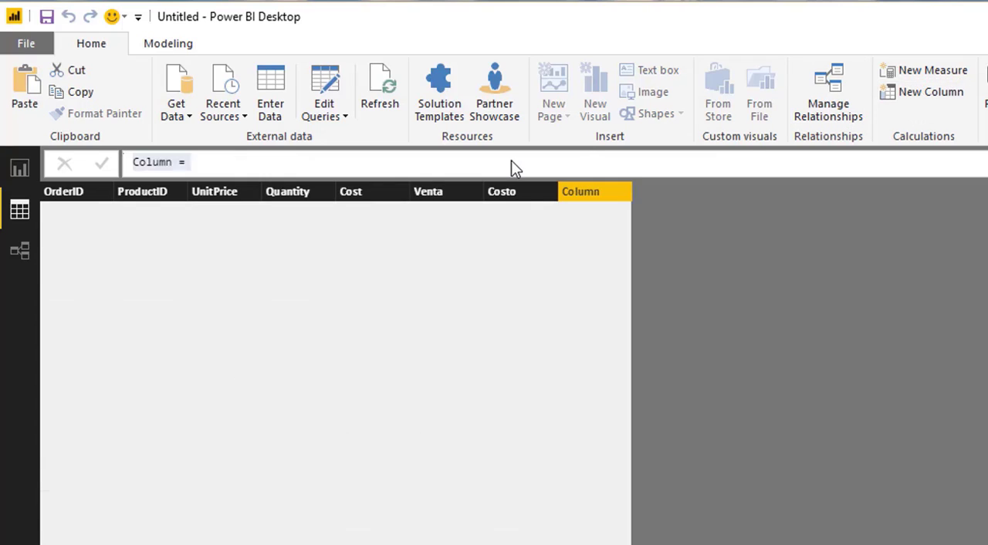
{"action": "left_click_drag", "start_coordinate": [172, 163], "coordinate": [113, 161]}
{"action": "type", "text": "Ganancia"}
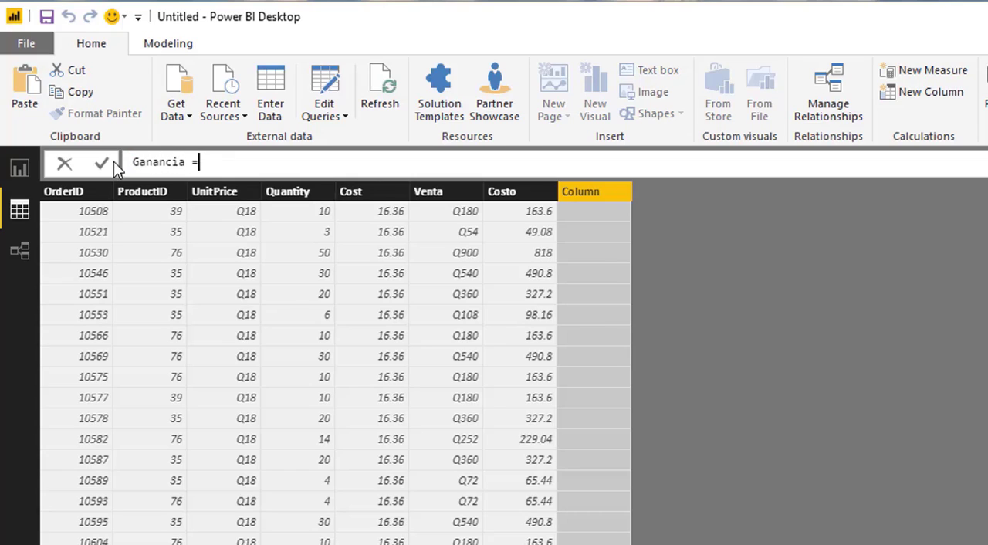
{"action": "type", "text": " = [Ver"}
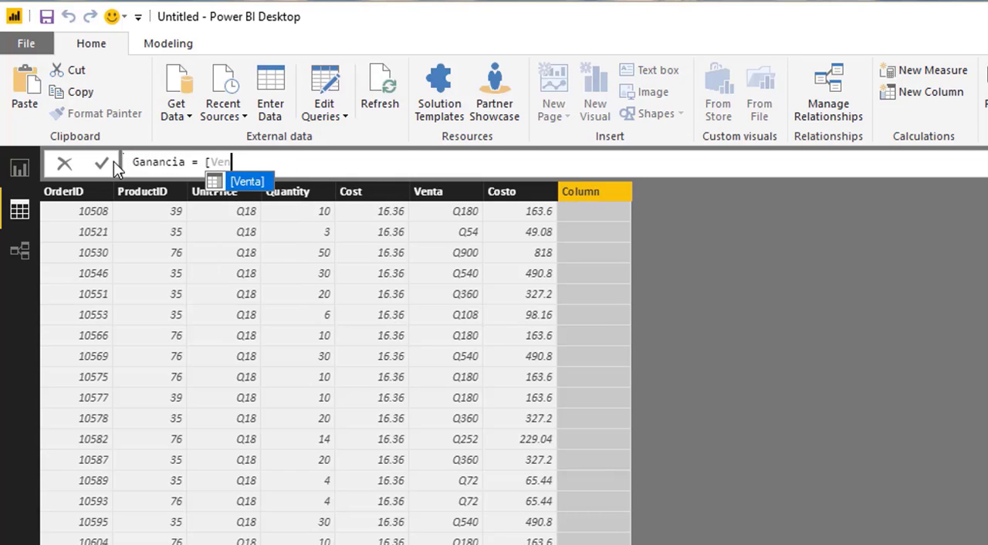
{"action": "key", "text": "Tab"}
{"action": "type", "text": "-"}
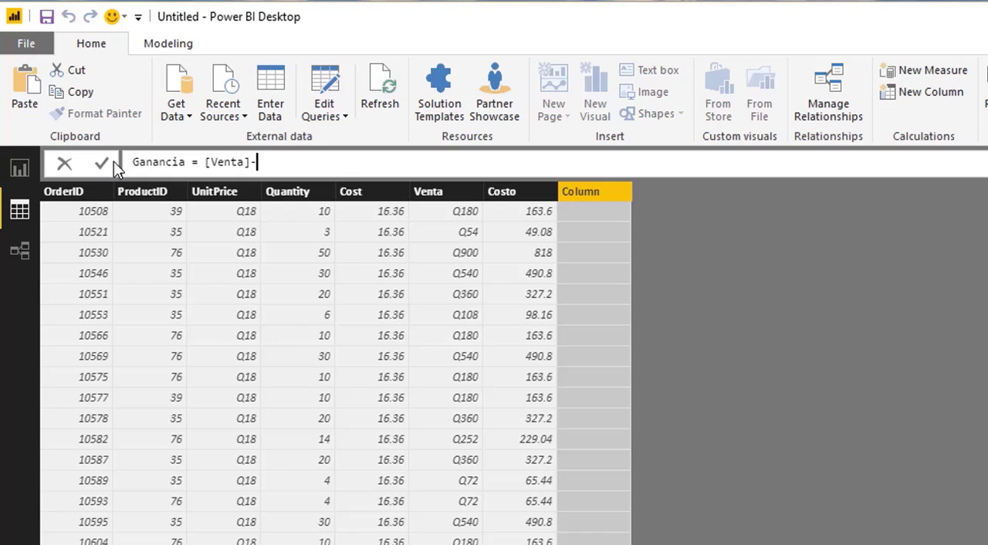
{"action": "type", "text": "[Costo"}
{"action": "key", "text": "Tab"}
{"action": "key", "text": "Return"}
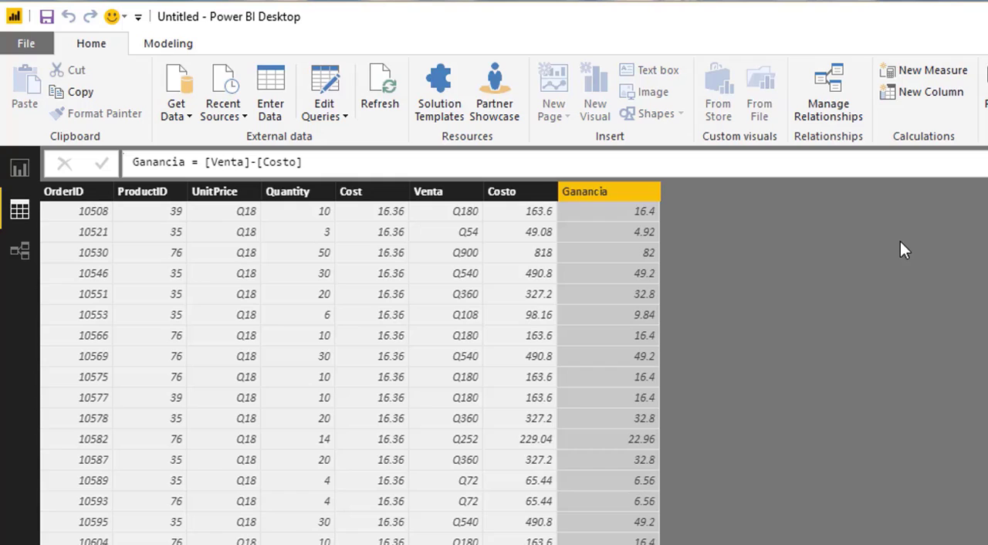
- Add the calculated column MargenGananciaFila = [Ganancia]/[Venta] to Order Details and format it as a percentage
{"action": "left_click", "coordinate": [909, 93]}
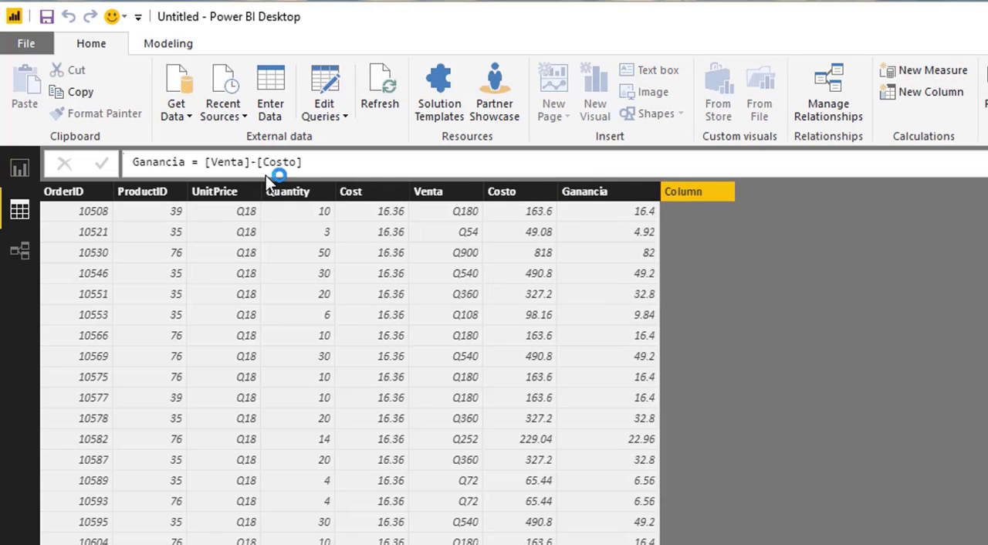
{"action": "left_click_drag", "start_coordinate": [173, 162], "coordinate": [96, 167]}
{"action": "type", "text": "MArg ="}
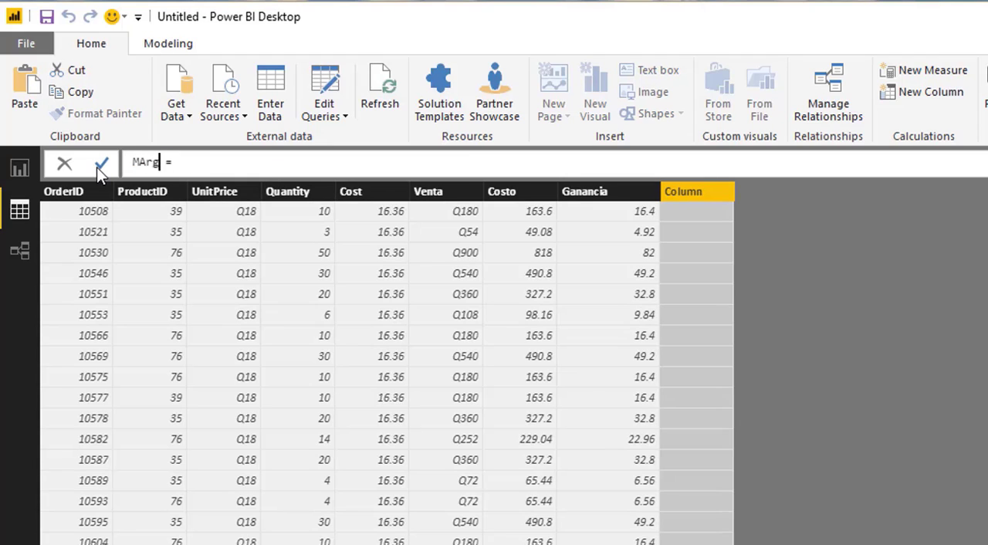
{"action": "key", "text": "BackSpace"}
{"action": "key", "text": "BackSpace"}
{"action": "key", "text": "BackSpace"}
{"action": "type", "text": "argenGananciaFil"}
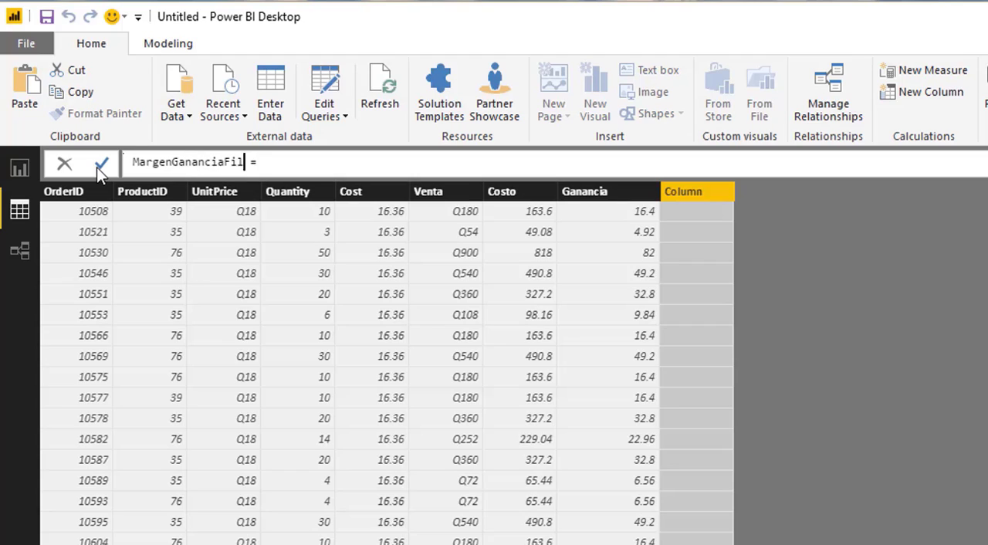
{"action": "type", "text": "a = ["}
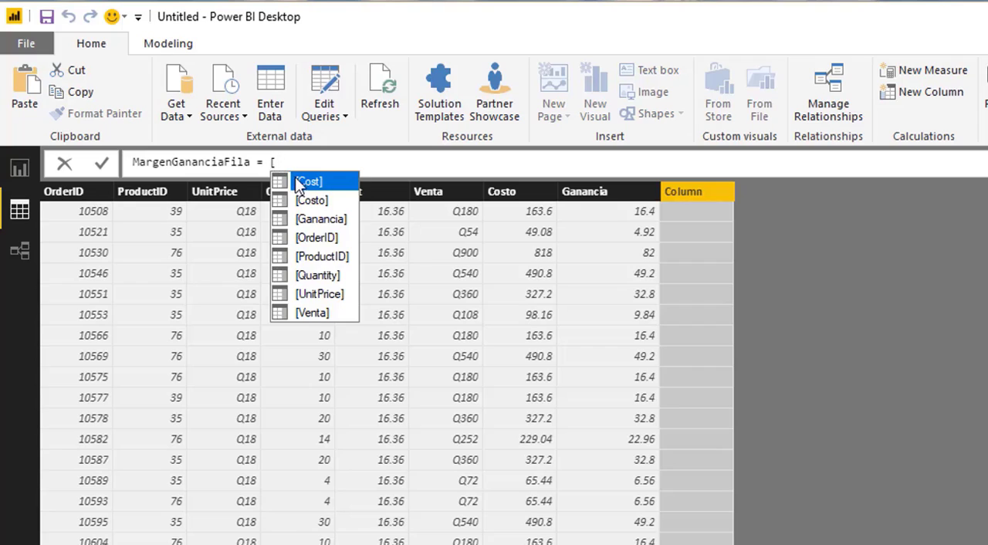
{"action": "double_click", "coordinate": [319, 219]}
{"action": "type", "text": "/[v"}
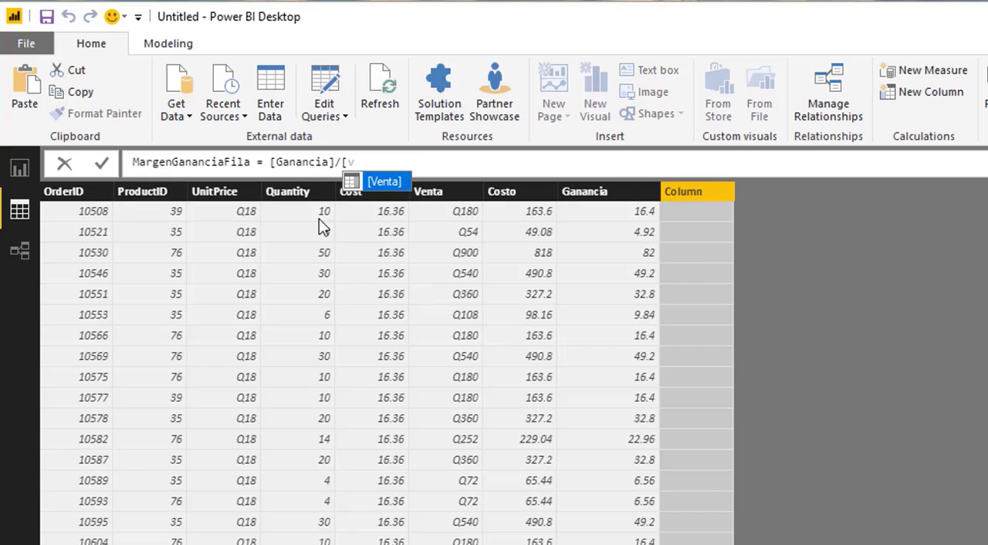
{"action": "key", "text": "Tab"}
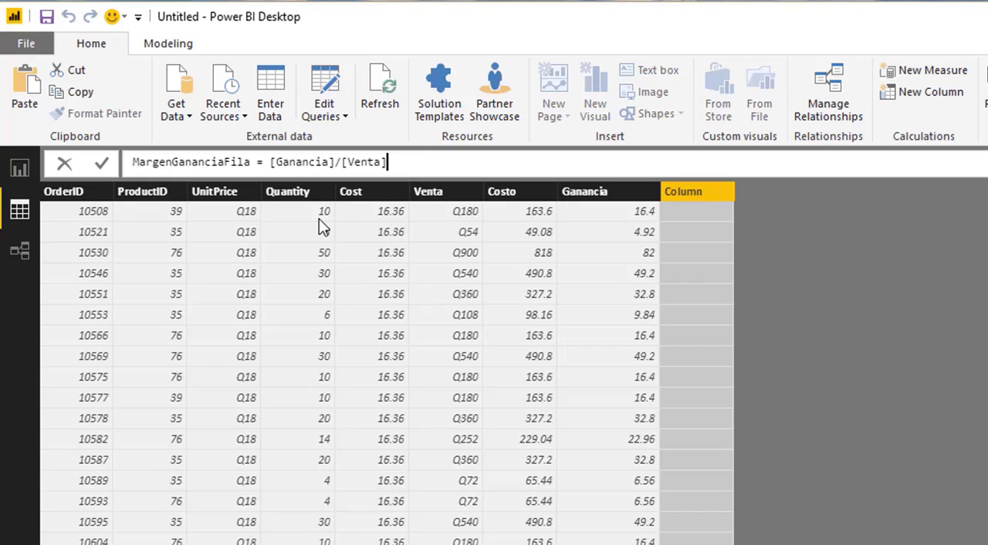
{"action": "type", "text": "]"}
{"action": "key", "text": "Return"}
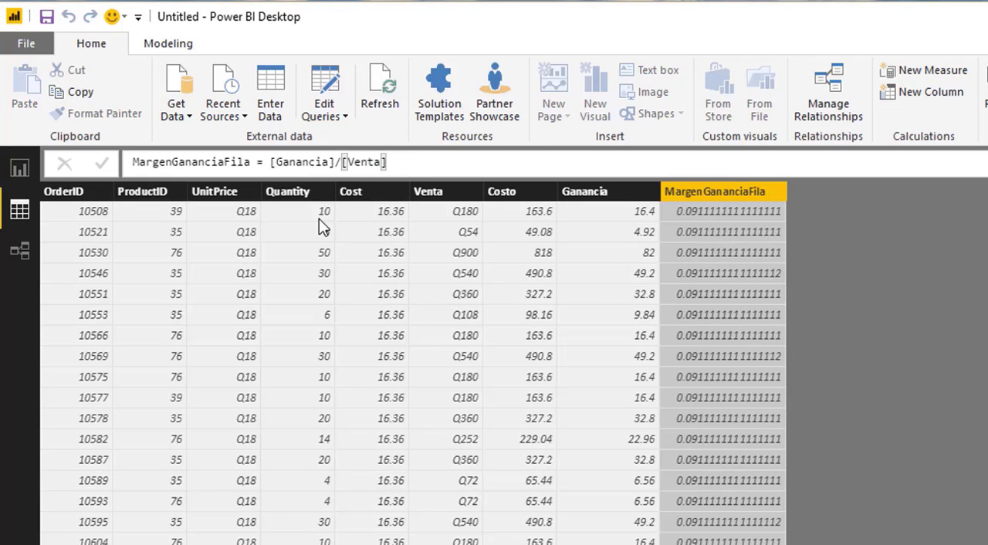
{"action": "left_click", "coordinate": [188, 45]}
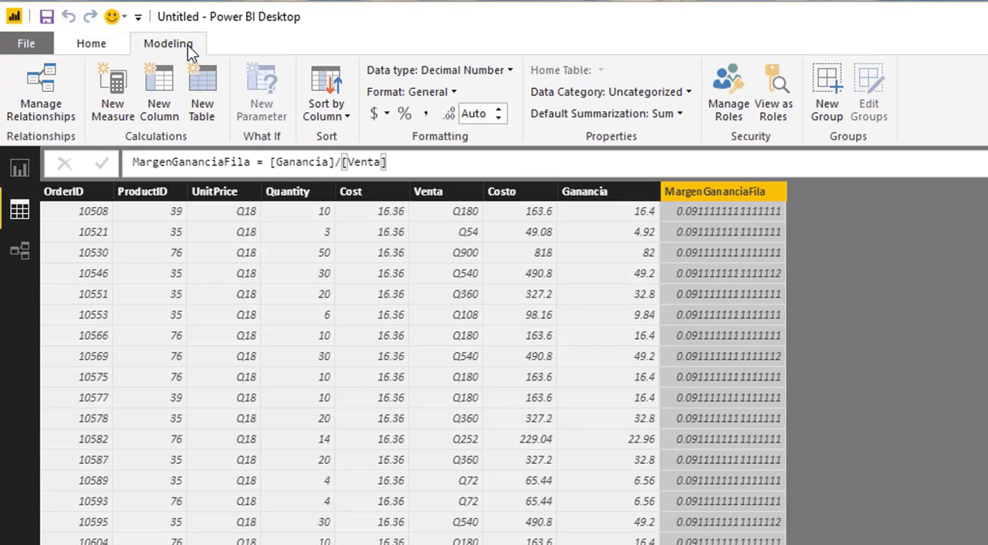
{"action": "left_click", "coordinate": [404, 114]}
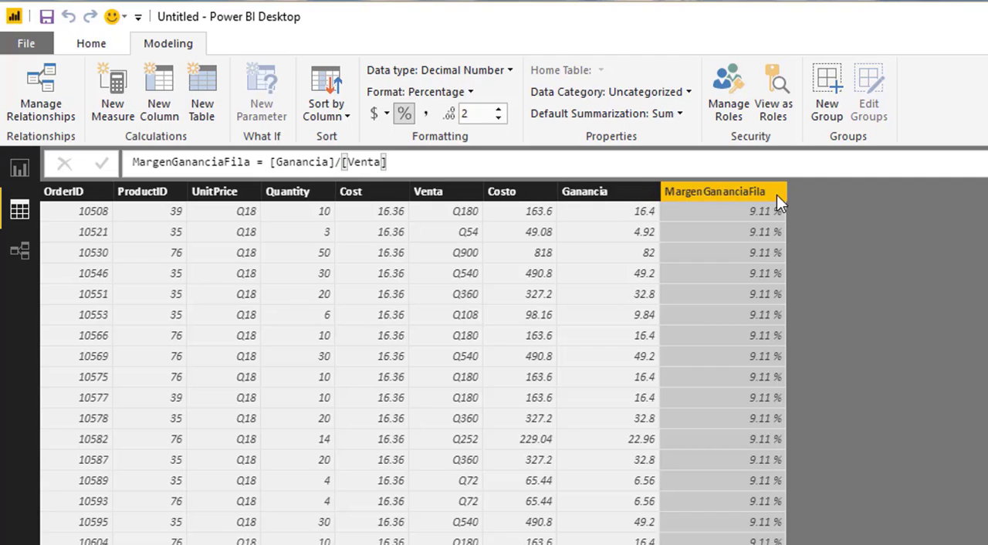
- Create a measure in Order Details named MargenGananciaAgregado and start its formula with SUM([Ganancia])
{"action": "left_click", "coordinate": [78, 45]}
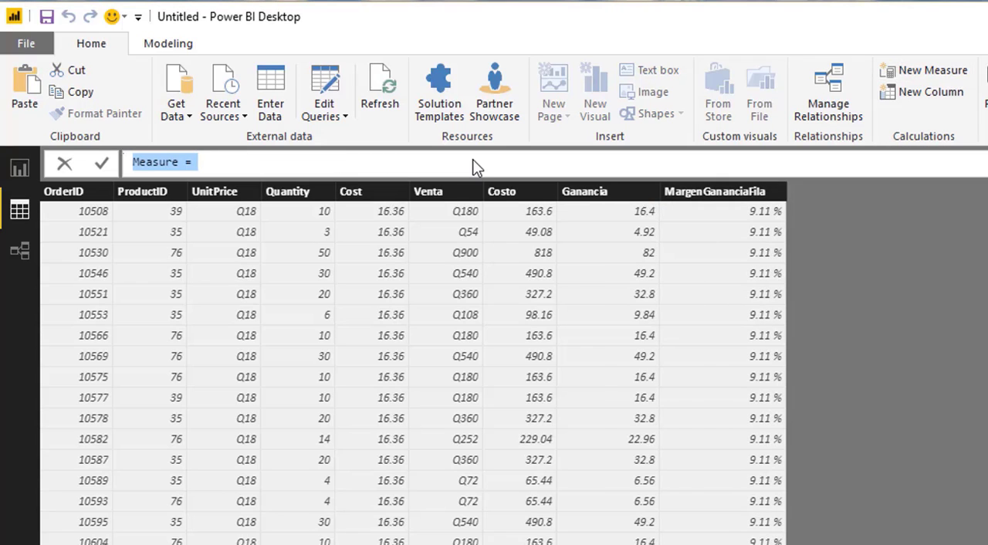
{"action": "left_click_drag", "start_coordinate": [181, 163], "coordinate": [49, 165]}
{"action": "type", "text": "Margen"}
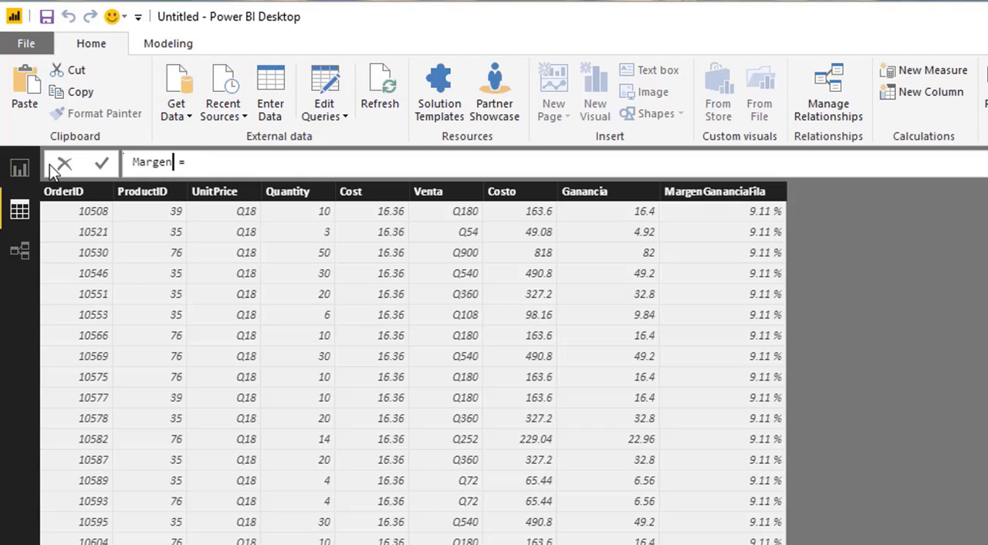
{"action": "type", "text": "GananciaAgregado"}
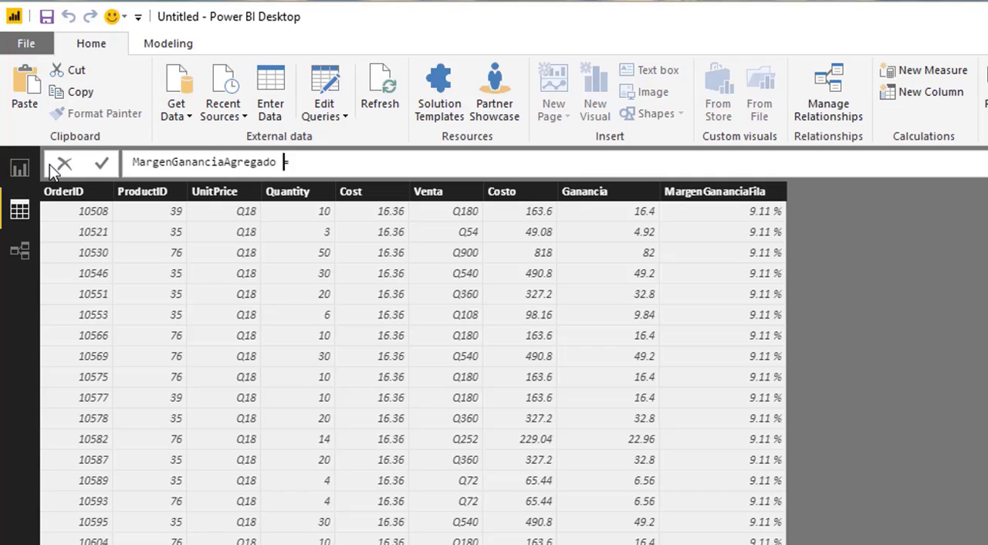
{"action": "key", "text": "Right"}
{"action": "key", "text": "Right"}
{"action": "type", "text": "S"}
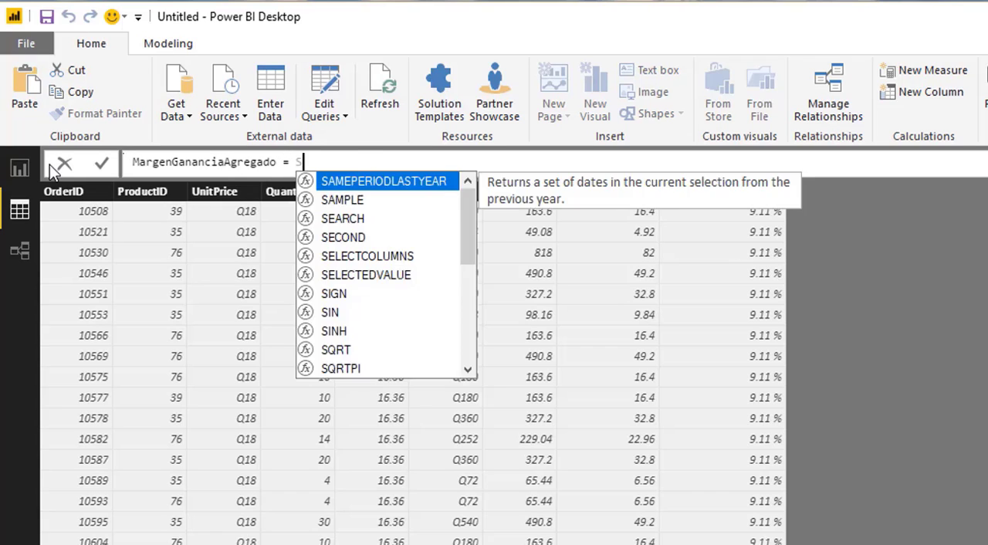
{"action": "type", "text": "UM([Ve"}
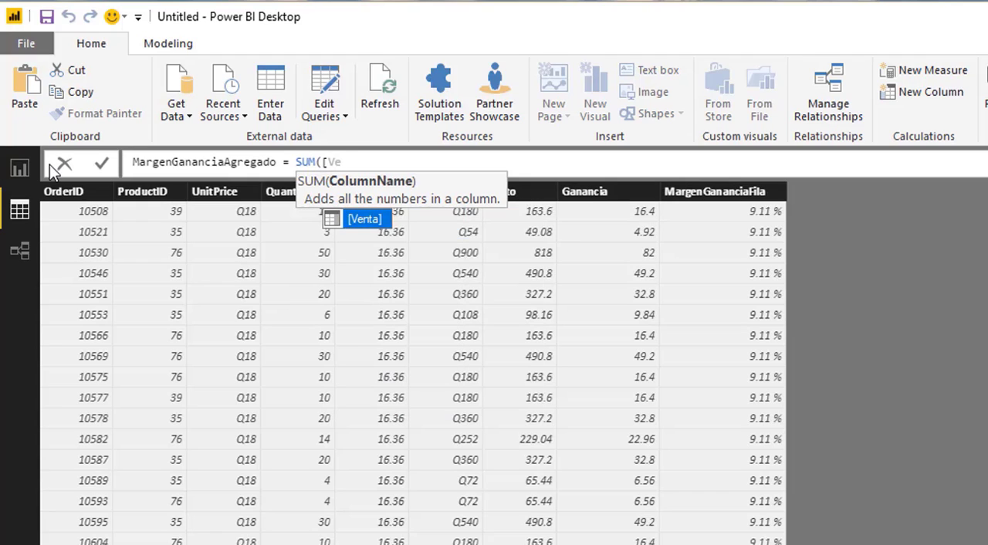
{"action": "key", "text": "BackSpace"}
{"action": "key", "text": "BackSpace"}
{"action": "type", "text": "Ga"}
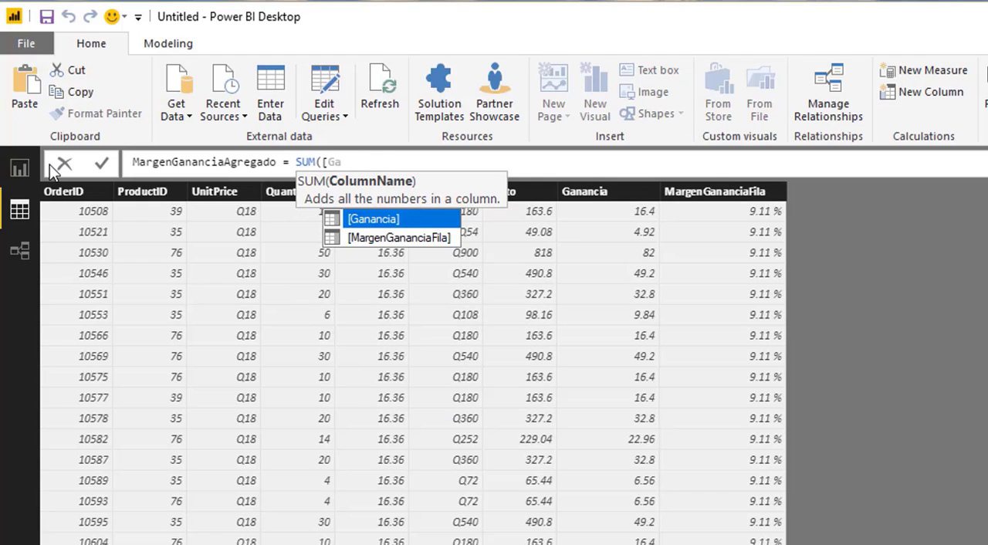
{"action": "key", "text": "Tab"}
{"action": "type", "text": "))"}
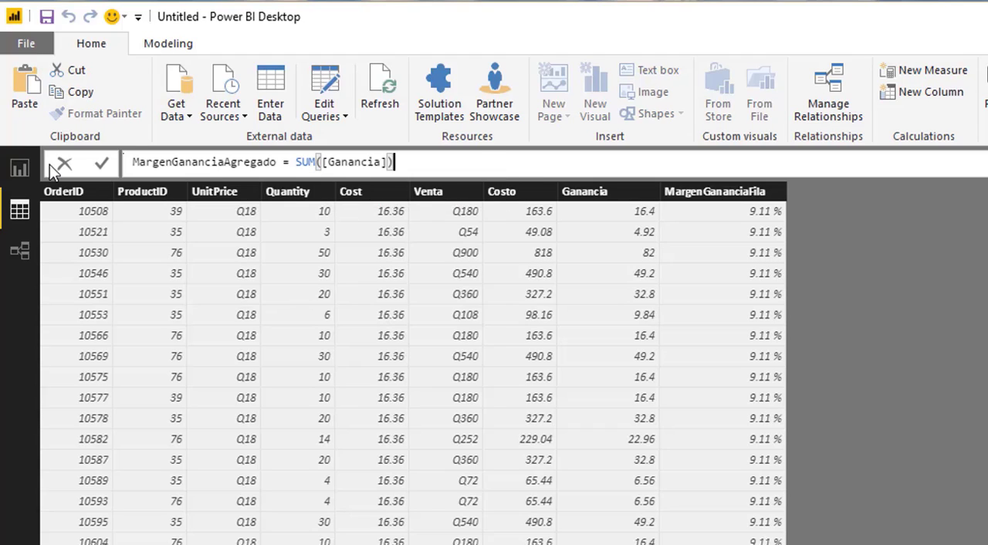
{"action": "key", "text": "BackSpace"}
- Extend the MargenGananciaAgregado formula by dividing the profit sum by SUM([Venta])
{"action": "type", "text": "/SUM"}
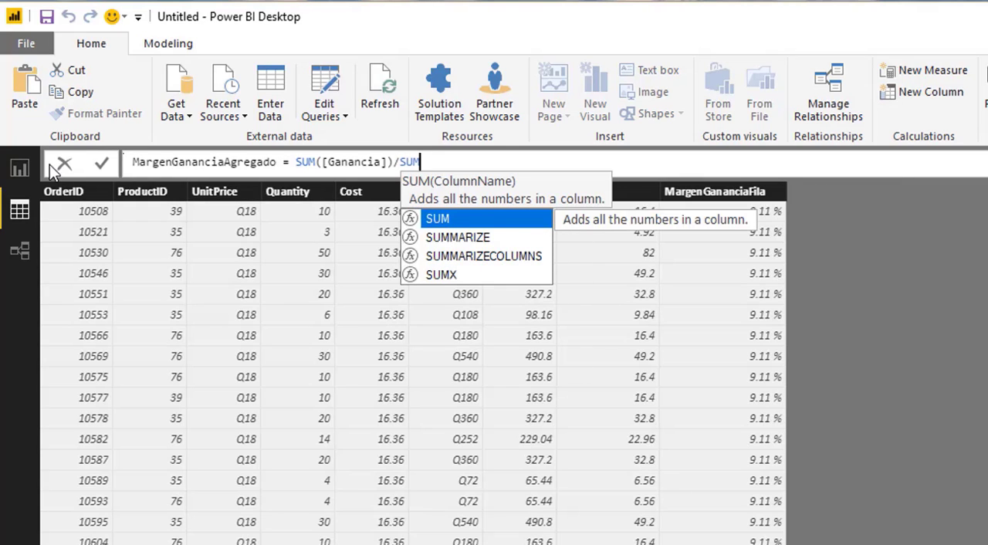
{"action": "type", "text": "([V"}
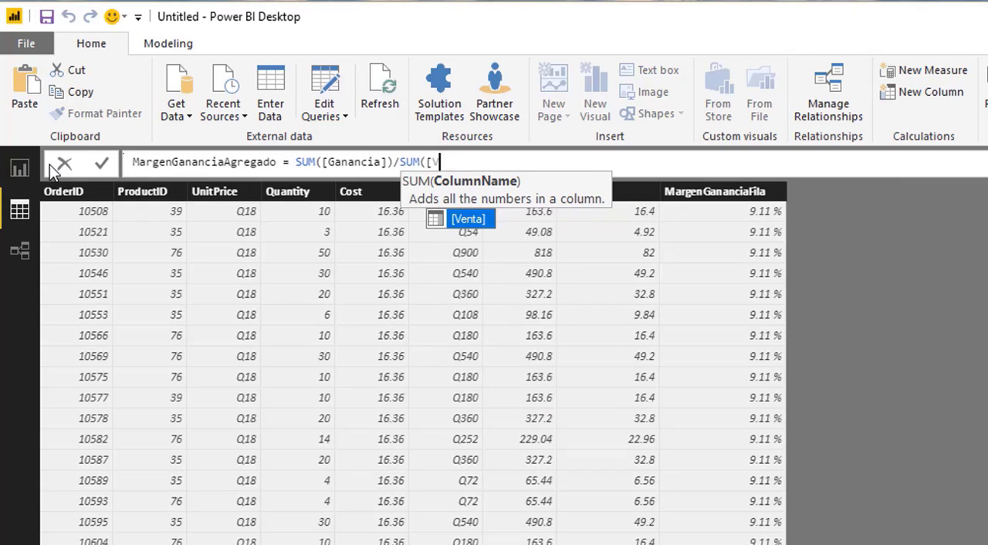
{"action": "key", "text": "Tab"}
{"action": "type", "text": "))"}
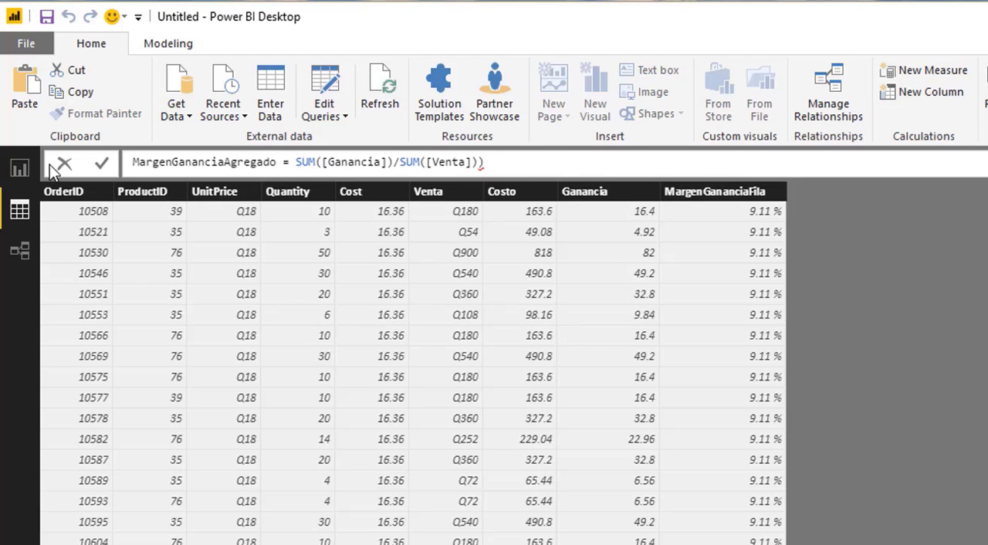
{"action": "key", "text": "BackSpace"}
{"action": "left_click", "coordinate": [396, 163]}
{"action": "left_click", "coordinate": [484, 162]}
{"action": "left_click_drag", "start_coordinate": [401, 165], "coordinate": [484, 163]}
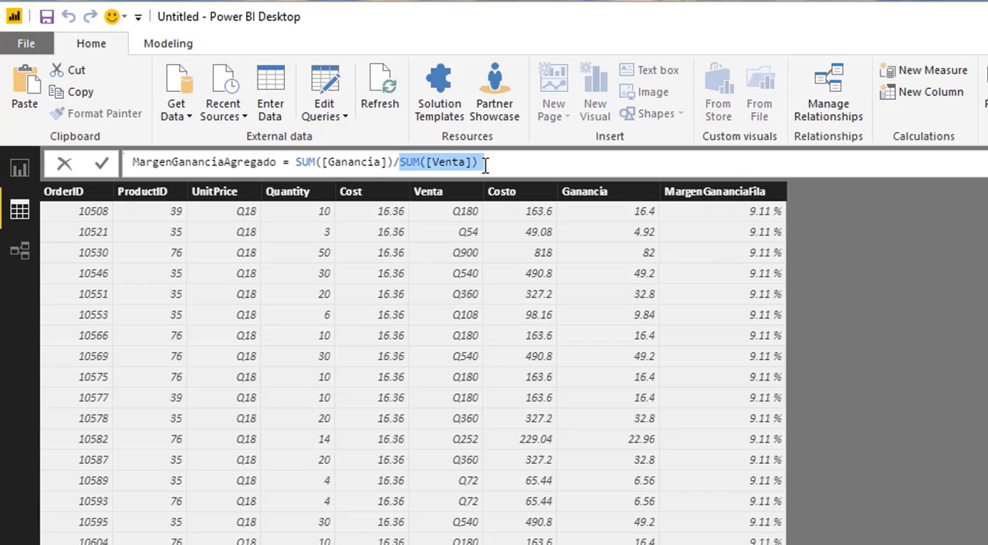
{"action": "left_click", "coordinate": [486, 163]}
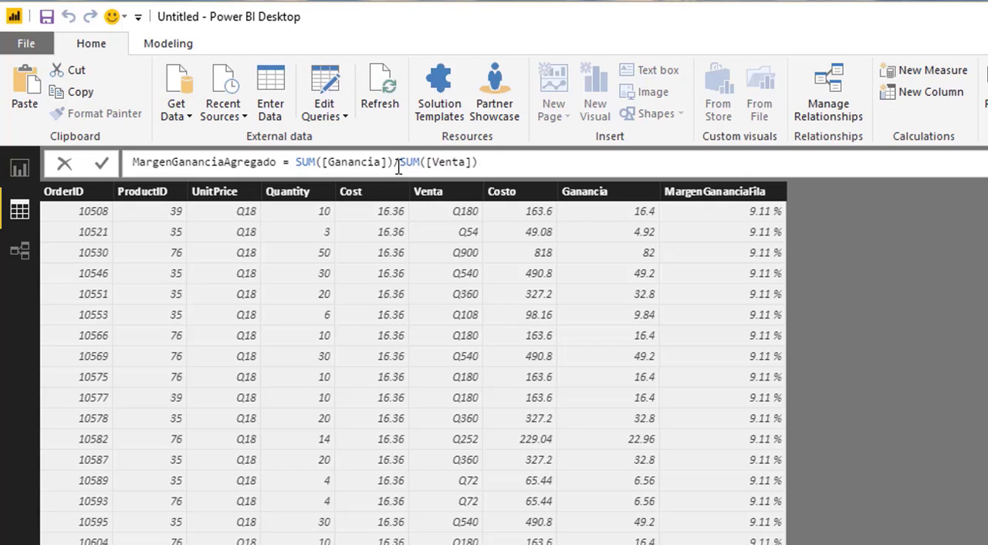
{"action": "left_click_drag", "start_coordinate": [398, 163], "coordinate": [486, 161]}
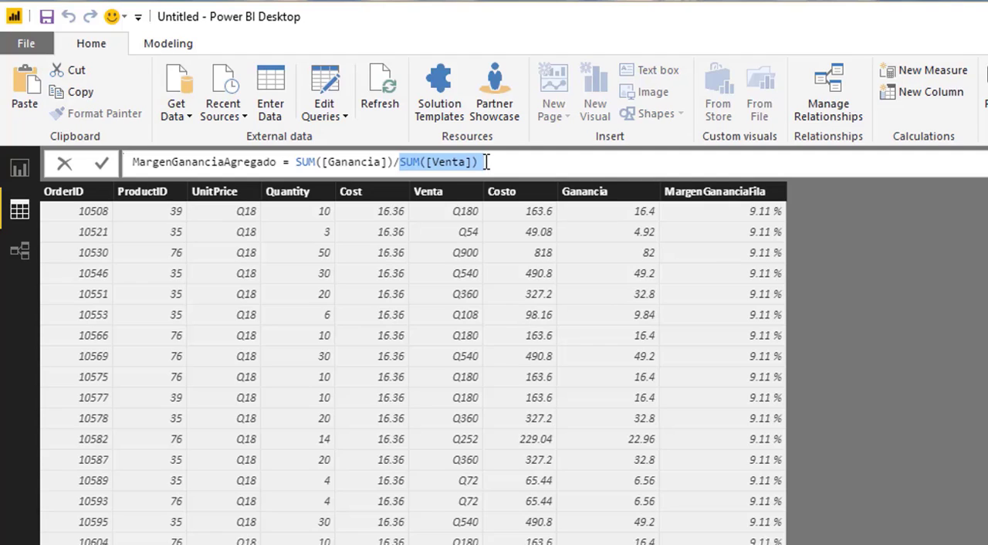
- Replace the SUM function before ([Ganancia]) in the measure formula with DIVIDE and an additional opening parenthesis
{"action": "key", "text": "Left"}
{"action": "key", "text": "Left"}
{"action": "key", "text": "Left"}
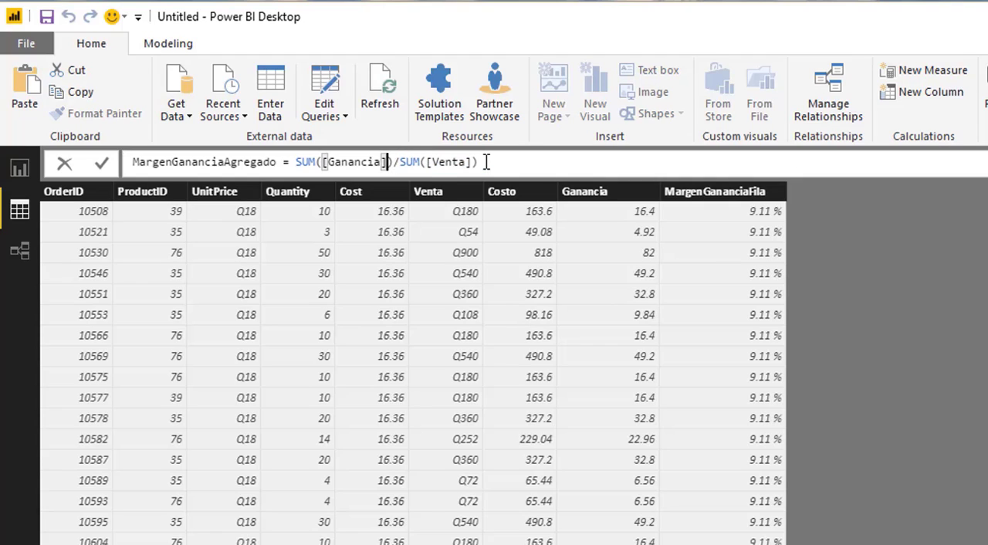
{"action": "key", "text": "Left"}
{"action": "key", "text": "Left"}
{"action": "key", "text": "Left"}
{"action": "key", "text": "Left"}
{"action": "key", "text": "Left"}
{"action": "key", "text": "Left"}
{"action": "key", "text": "Left"}
{"action": "key", "text": "Left"}
{"action": "key", "text": "Left"}
{"action": "key", "text": "Left"}
{"action": "key", "text": "Left"}
{"action": "key", "text": "BackSpace"}
{"action": "key", "text": "BackSpace"}
{"action": "key", "text": "BackSpace"}
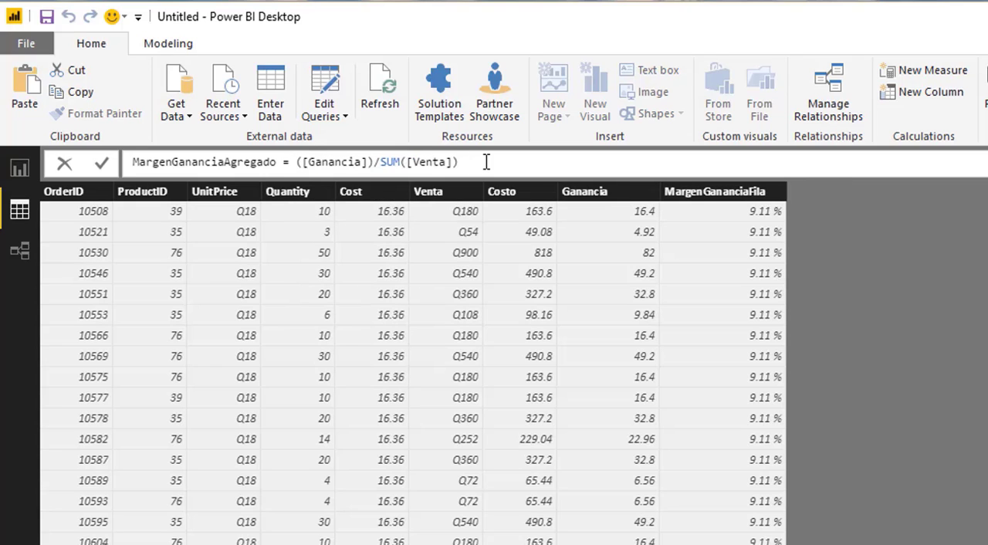
{"action": "type", "text": "DIV"}
{"action": "key", "text": "Tab"}
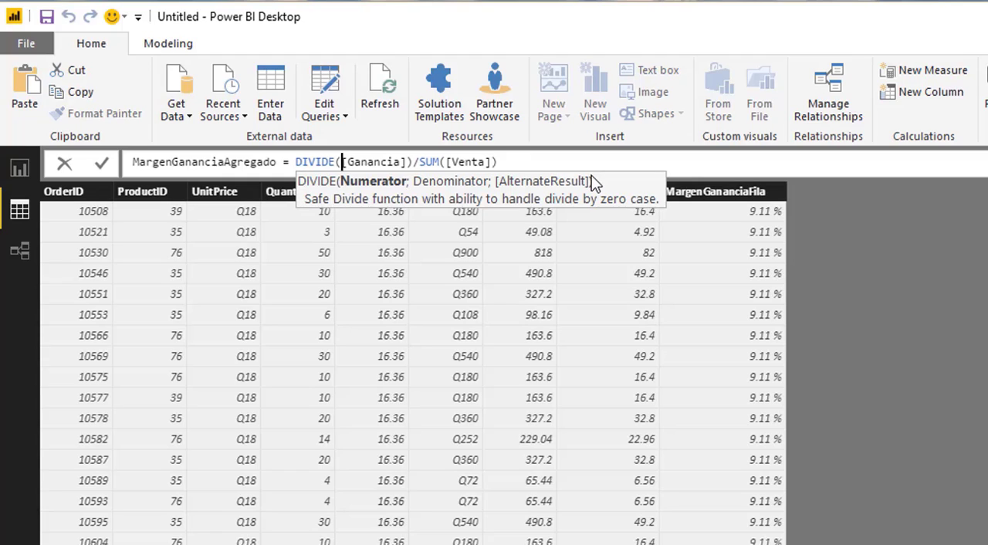
{"action": "key", "text": "Left"}
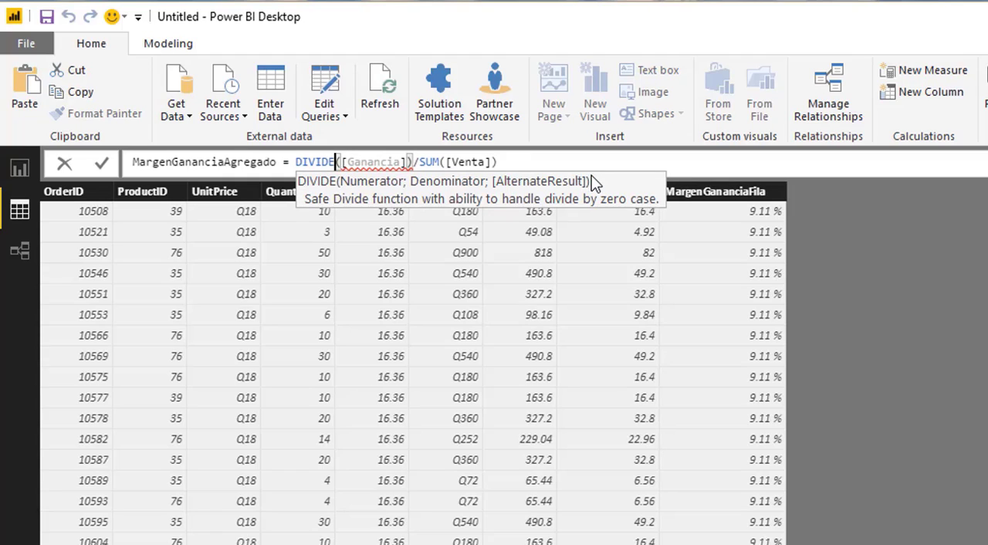
{"action": "type", "text": "("}
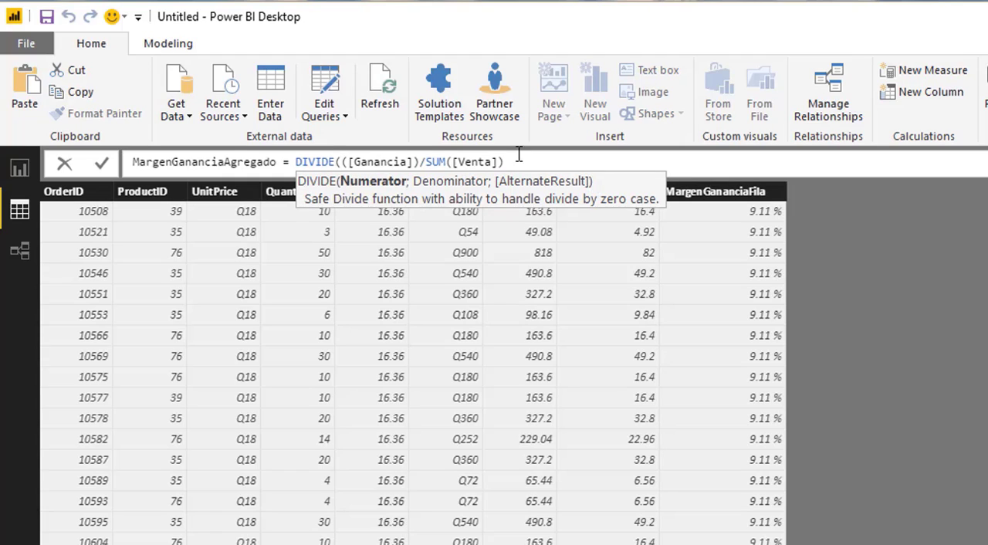
- Replace the division slash before SUM([Venta]) with a semicolon to separate the DIVIDE arguments
{"action": "left_click", "coordinate": [429, 160]}
{"action": "key", "text": "BackSpace"}
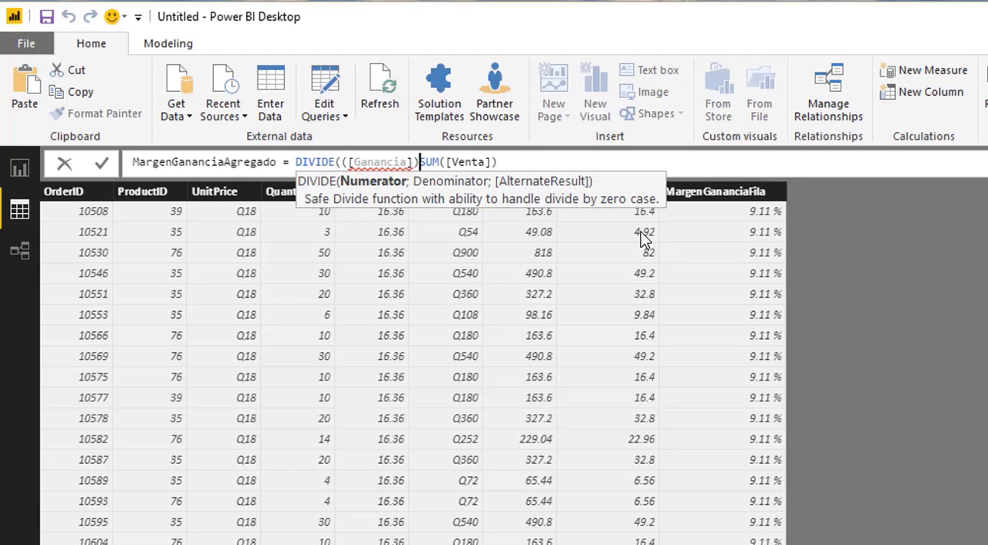
{"action": "type", "text": ";"}
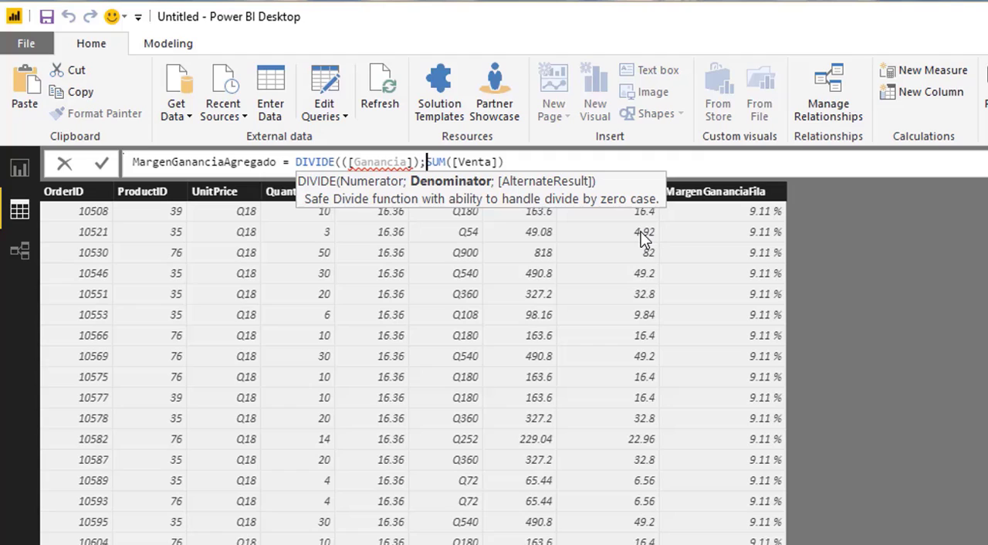
- Insert SUM before ([Ganancia]) so that the numerator of DIVIDE reads SUM([Ganancia])
{"action": "left_click", "coordinate": [526, 160]}
{"action": "key", "text": "ctrl+Left"}
{"action": "key", "text": "ctrl+Left"}
{"action": "key", "text": "ctrl+Left"}
{"action": "type", "text": "SUM"}
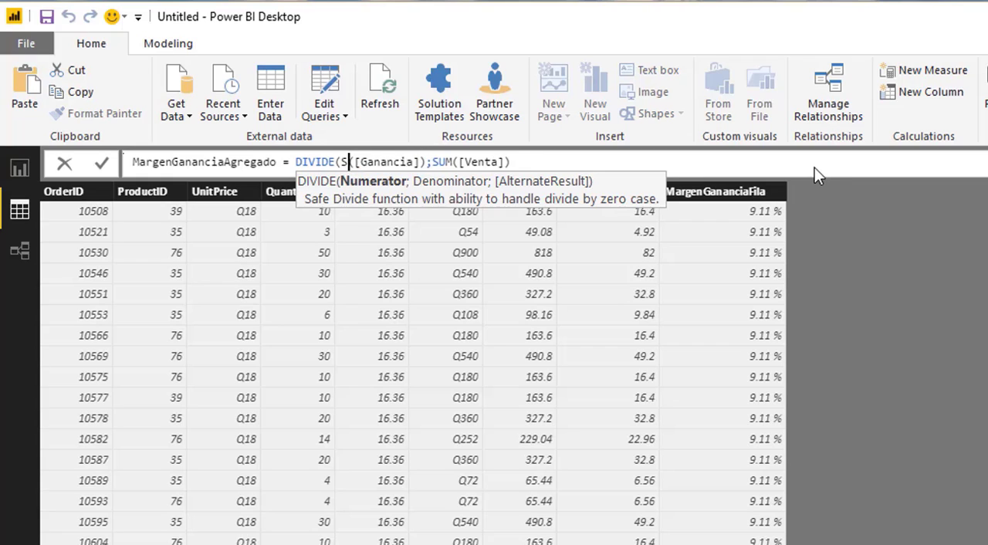
{"action": "type", "text": "("}
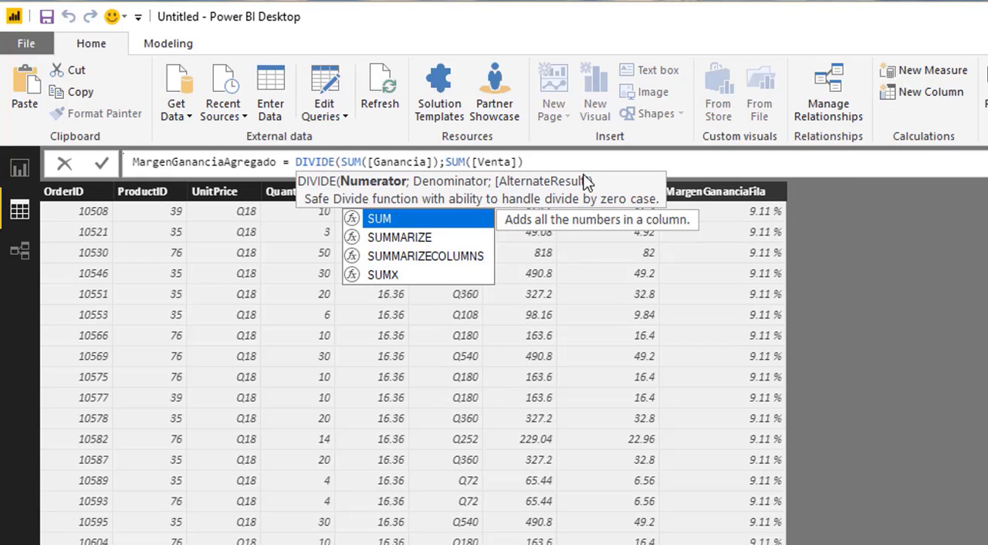
- Complete the DIVIDE function in the MargenGananciaAgregado formula with an alternate result of 0 and commit the measure
{"action": "left_click", "coordinate": [572, 160]}
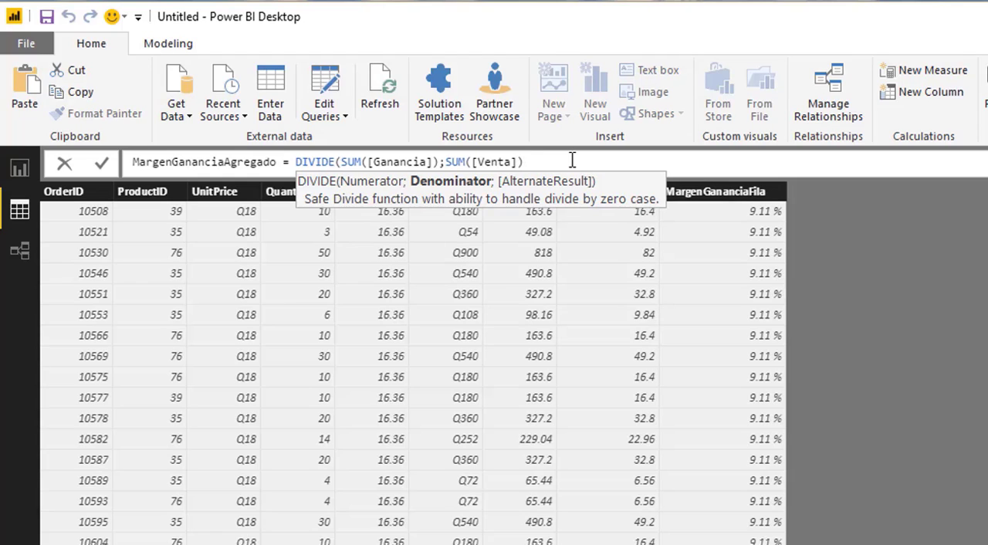
{"action": "type", "text": ";"}
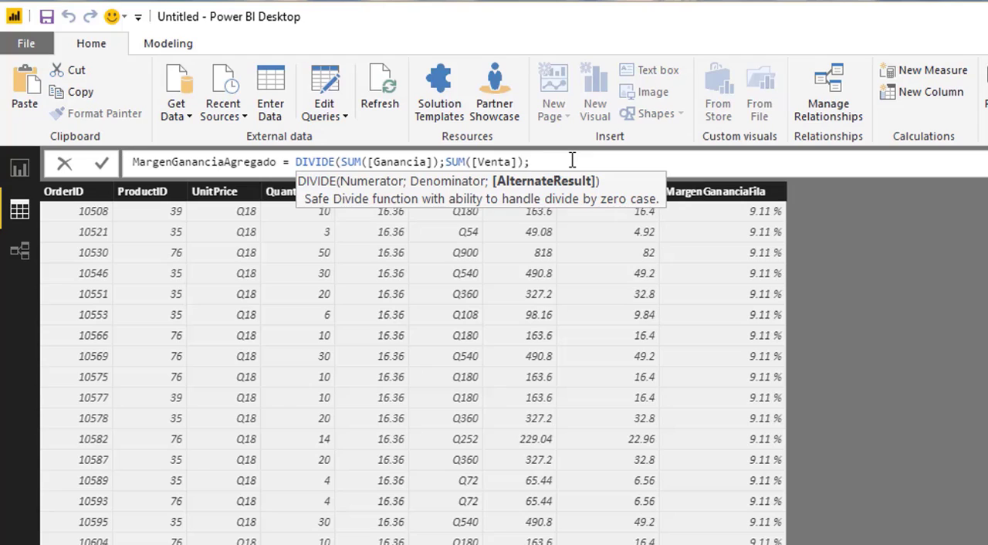
{"action": "type", "text": "0"}
{"action": "type", "text": ")"}
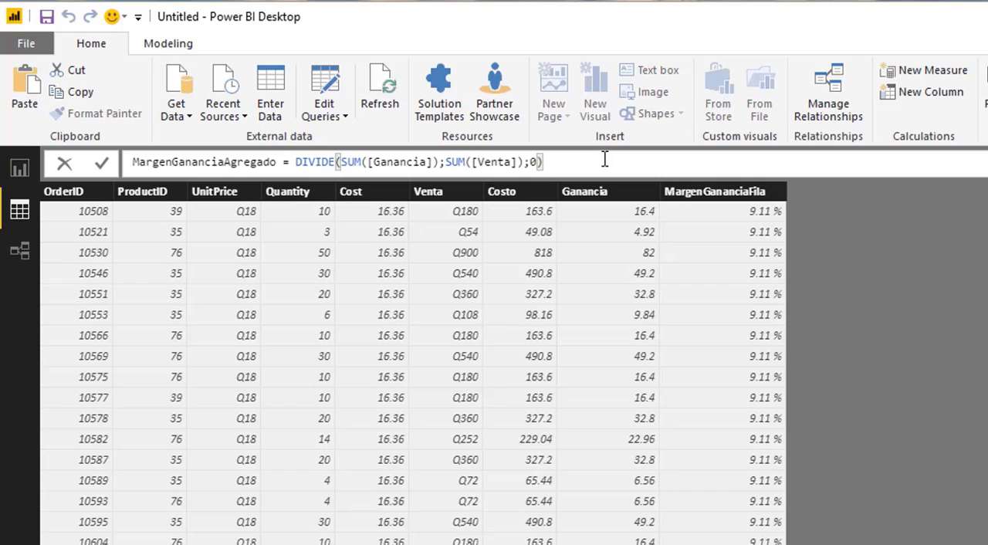
{"action": "key", "text": "Return"}
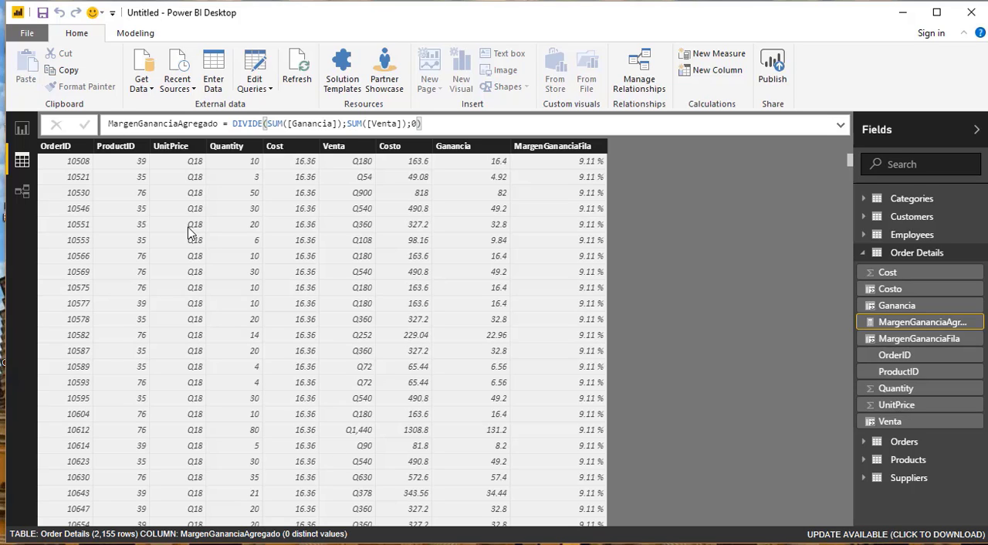
- Insert a table visual on the report page and add CategoryName from Categories to it
{"action": "left_click", "coordinate": [21, 129]}
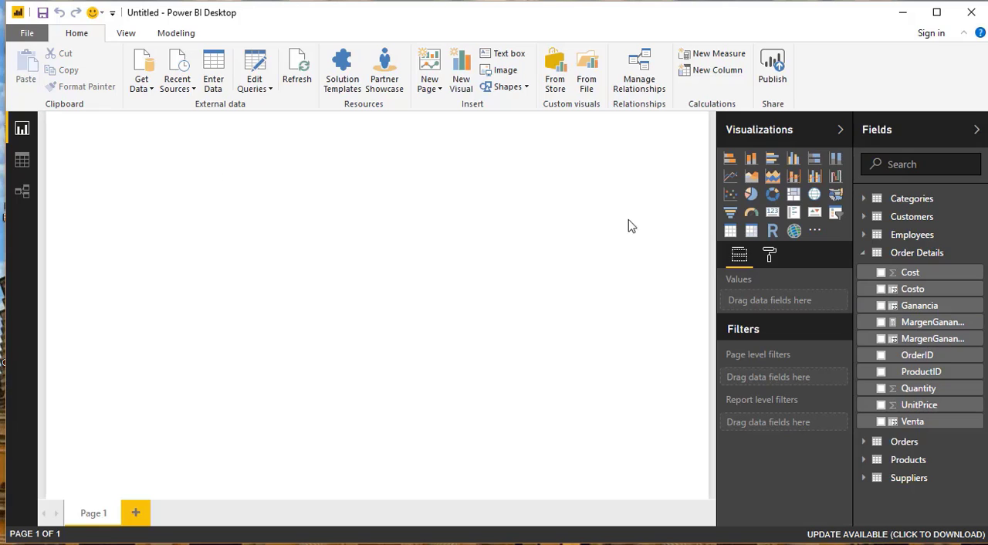
{"action": "left_click", "coordinate": [730, 231]}
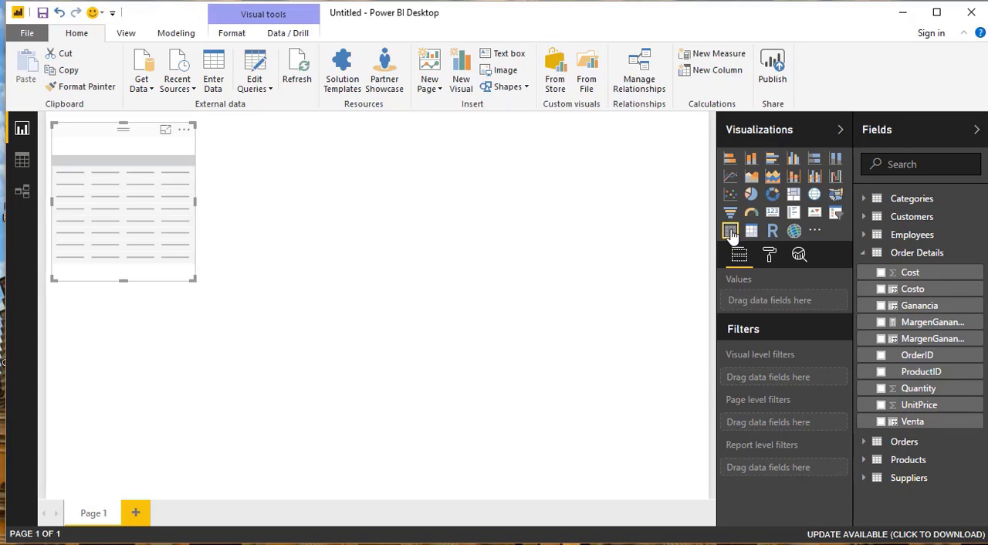
{"action": "left_click", "coordinate": [864, 200]}
{"action": "left_click", "coordinate": [881, 235]}
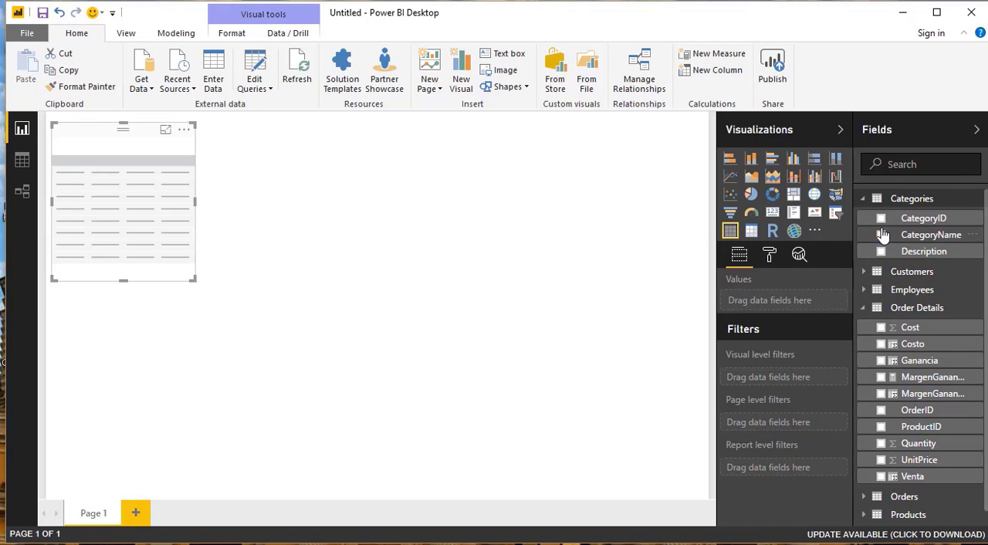
{"action": "left_click", "coordinate": [864, 200]}
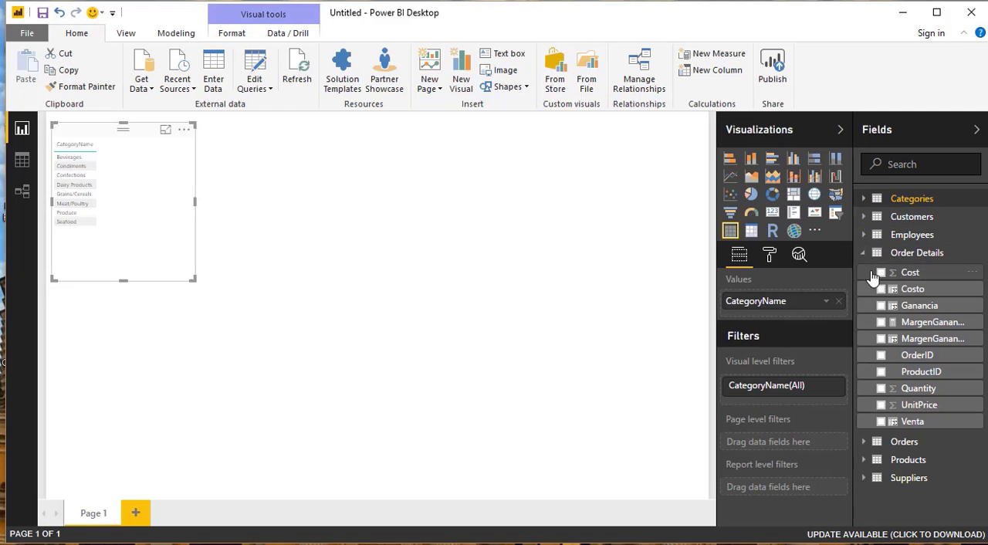
- Add Venta, Costo and Ganancia from Order Details to the table visual and enlarge the visual
{"action": "left_click", "coordinate": [881, 422]}
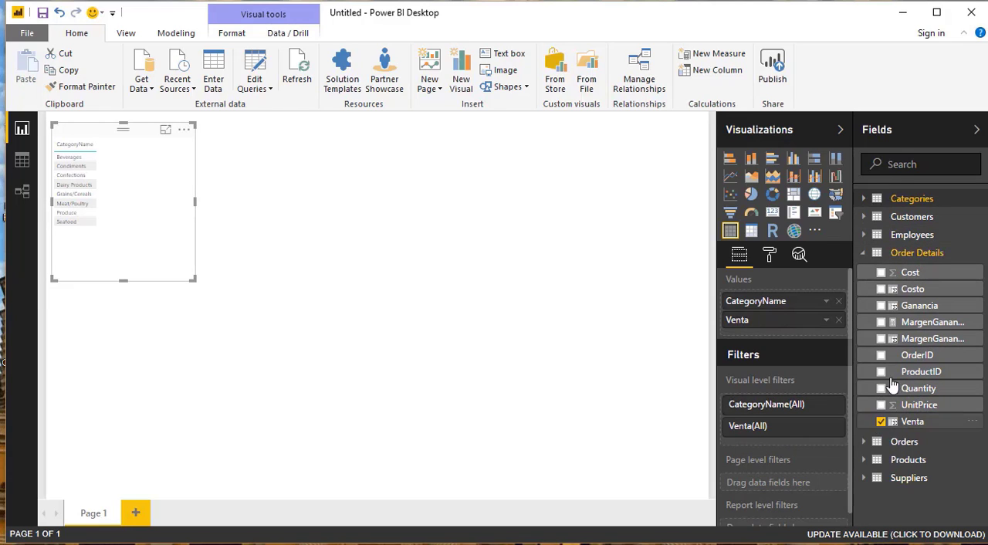
{"action": "left_click", "coordinate": [881, 290]}
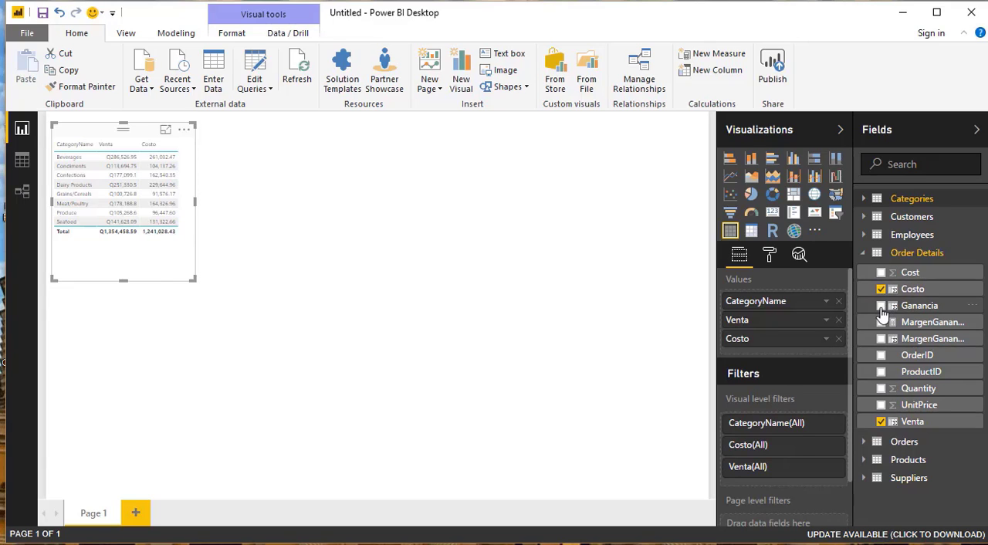
{"action": "left_click", "coordinate": [881, 307]}
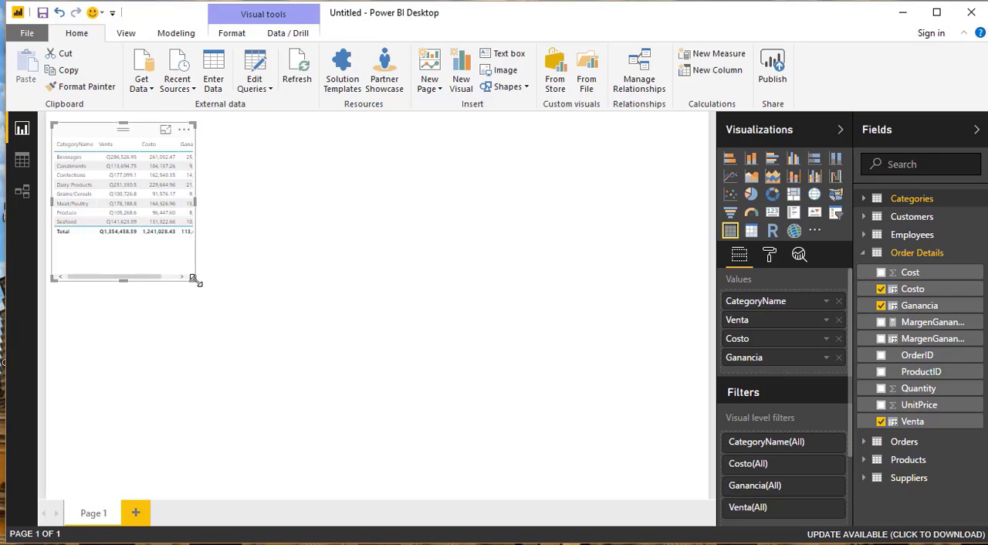
{"action": "left_click_drag", "start_coordinate": [197, 283], "coordinate": [421, 318]}
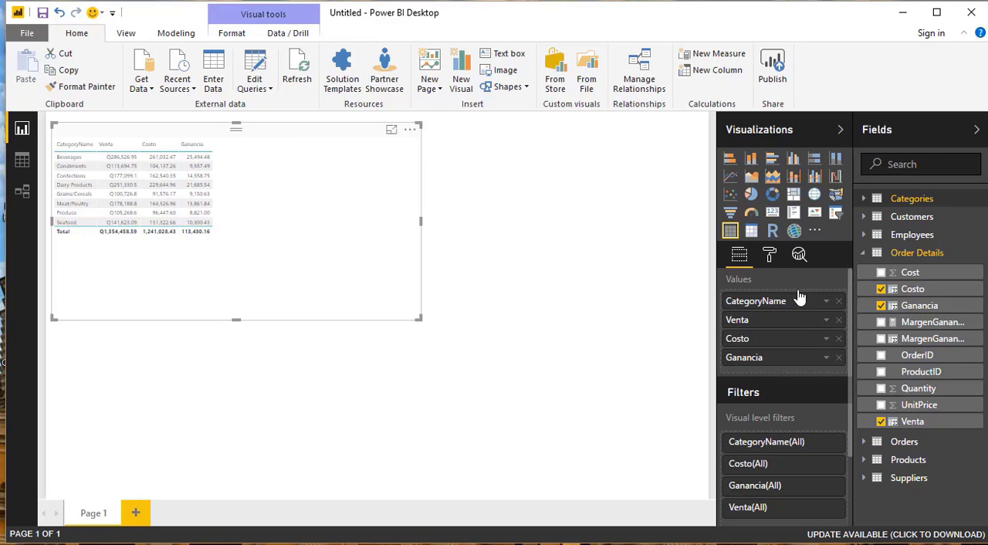
- Set the text size of the table visual's values to 20 and enlarge the visual to fit all rows
{"action": "left_click", "coordinate": [771, 258]}
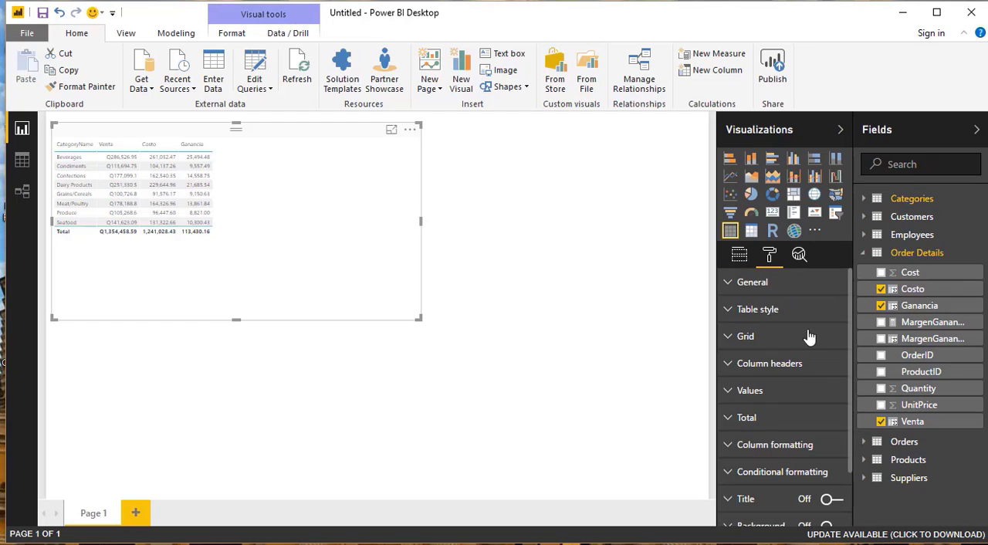
{"action": "left_click", "coordinate": [730, 398]}
{"action": "left_click_drag", "start_coordinate": [850, 376], "coordinate": [855, 462]}
{"action": "left_click_drag", "start_coordinate": [799, 438], "coordinate": [813, 437]}
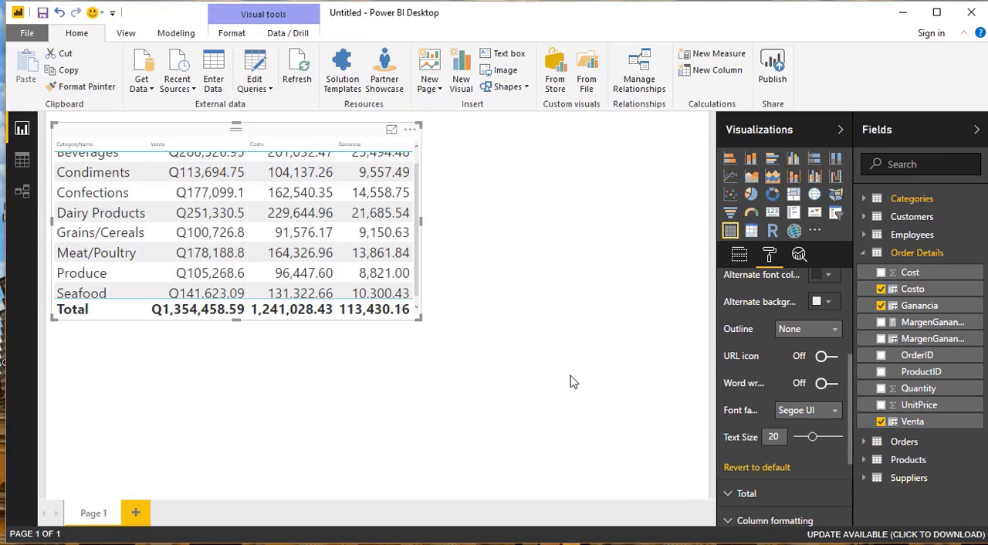
{"action": "left_click_drag", "start_coordinate": [420, 317], "coordinate": [627, 370]}
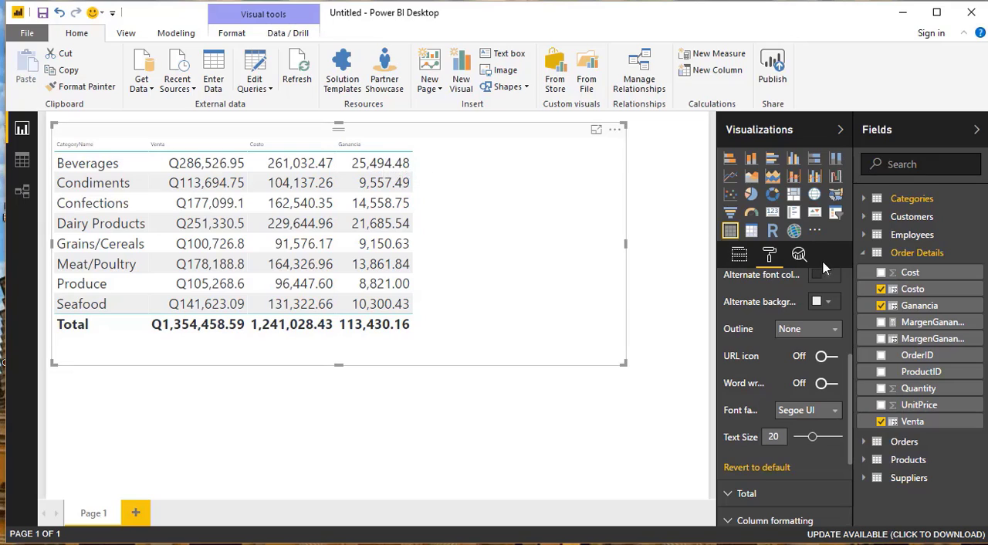
- Add MargenGananciaFila and MargenGananciaAgregado to the table visual and format MargenGananciaAgregado as a percentage
{"action": "left_click", "coordinate": [881, 340]}
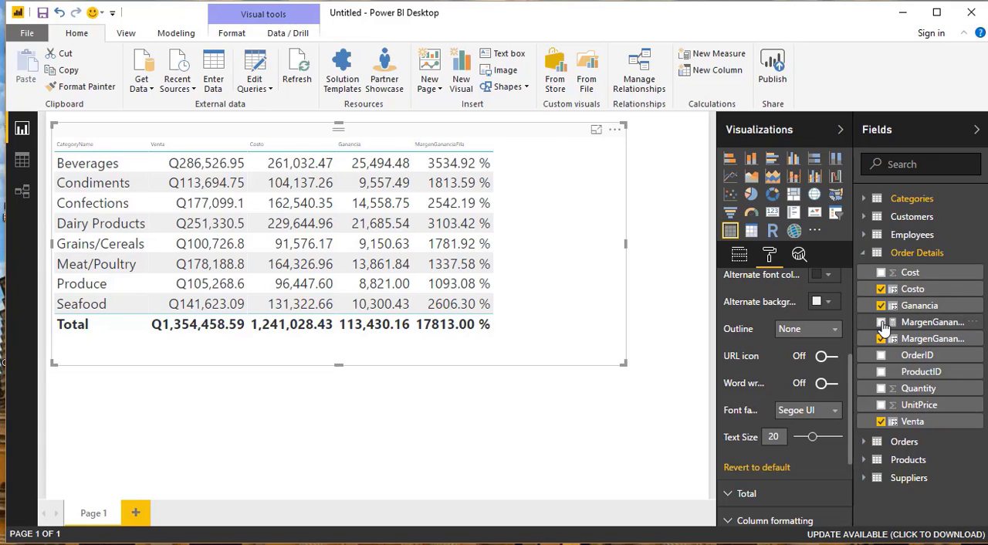
{"action": "left_click", "coordinate": [882, 322]}
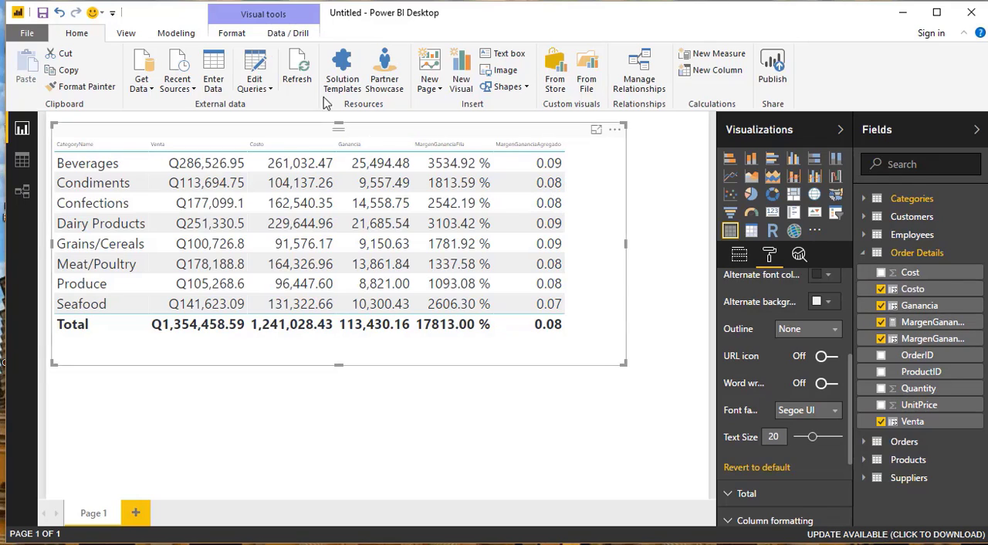
{"action": "left_click", "coordinate": [184, 35]}
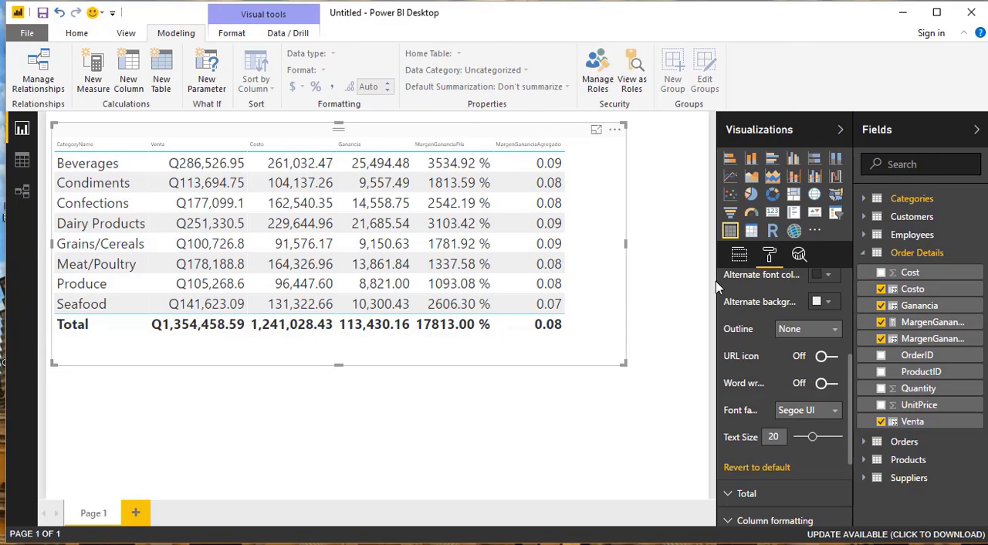
{"action": "left_click", "coordinate": [933, 322]}
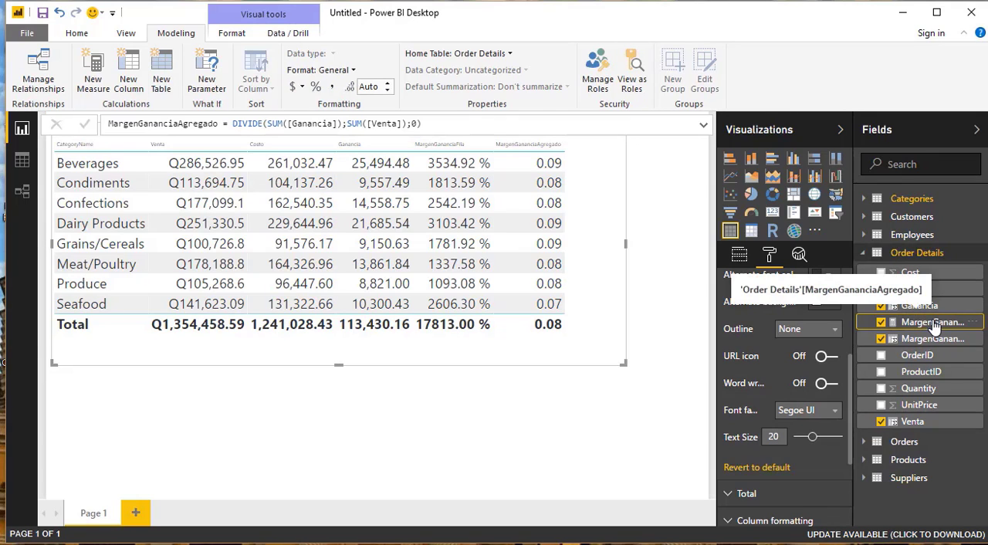
{"action": "left_click", "coordinate": [315, 87]}
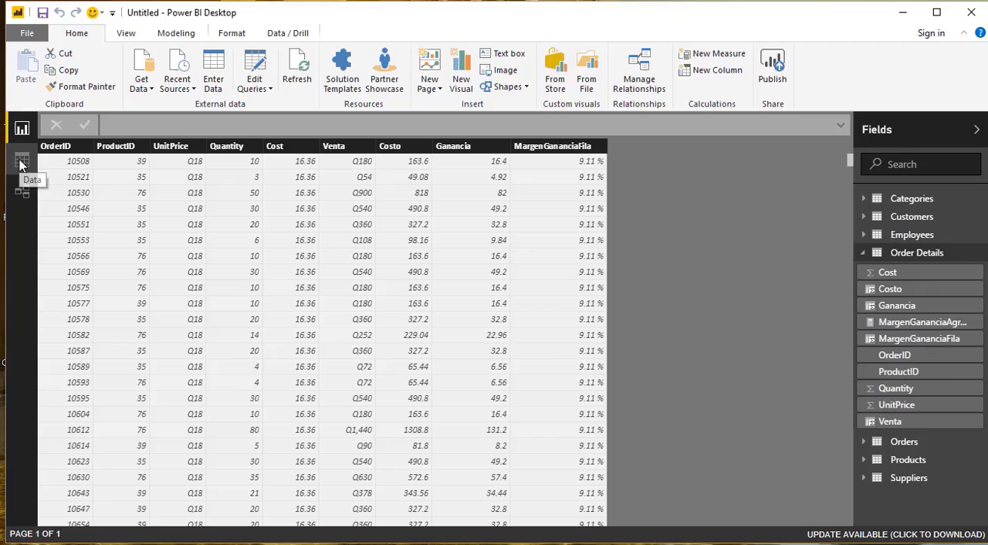
- Create a new measure named GananciaAgregado in the Order Details table and begin its formula with SUM(
{"action": "left_click", "coordinate": [22, 161]}
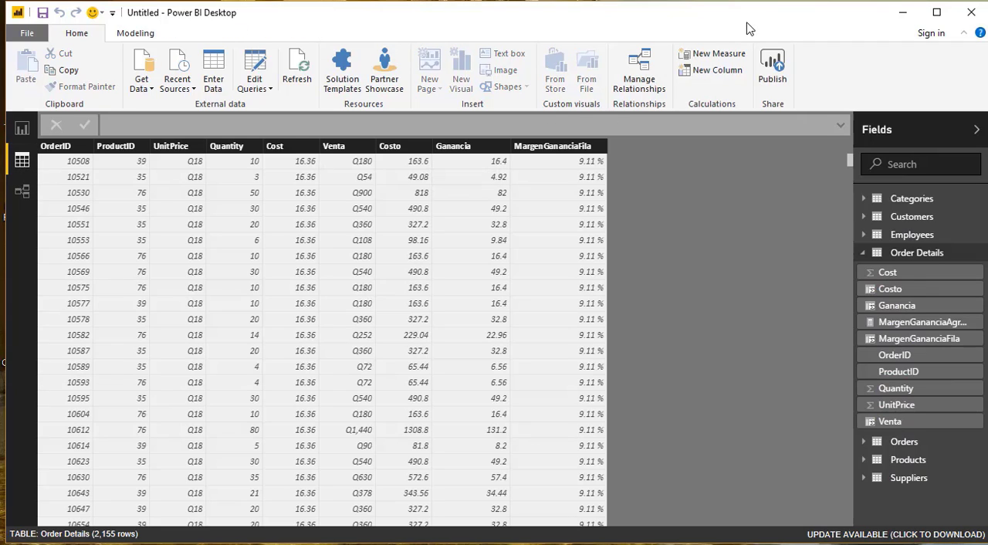
{"action": "left_click", "coordinate": [724, 56]}
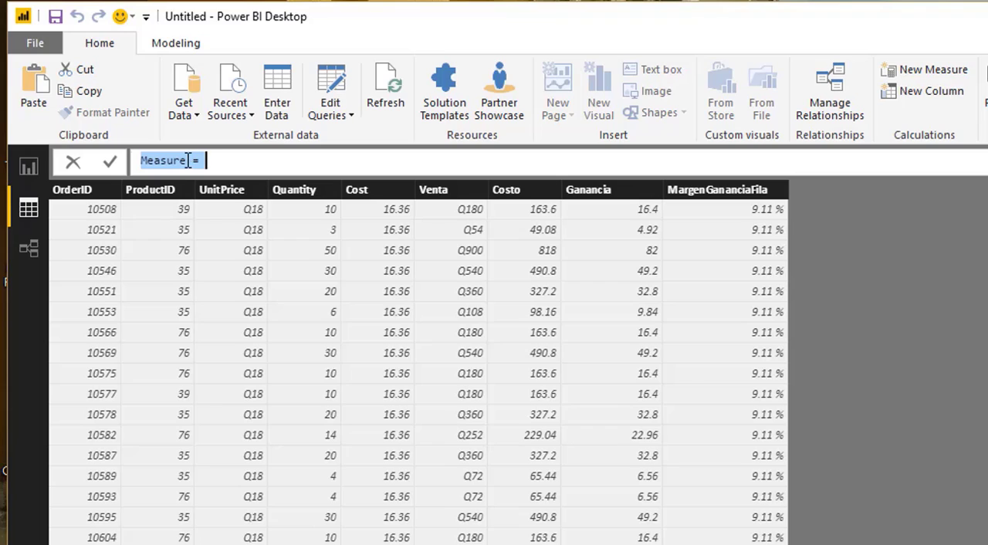
{"action": "left_click_drag", "start_coordinate": [189, 161], "coordinate": [98, 165]}
{"action": "type", "text": "Gan"}
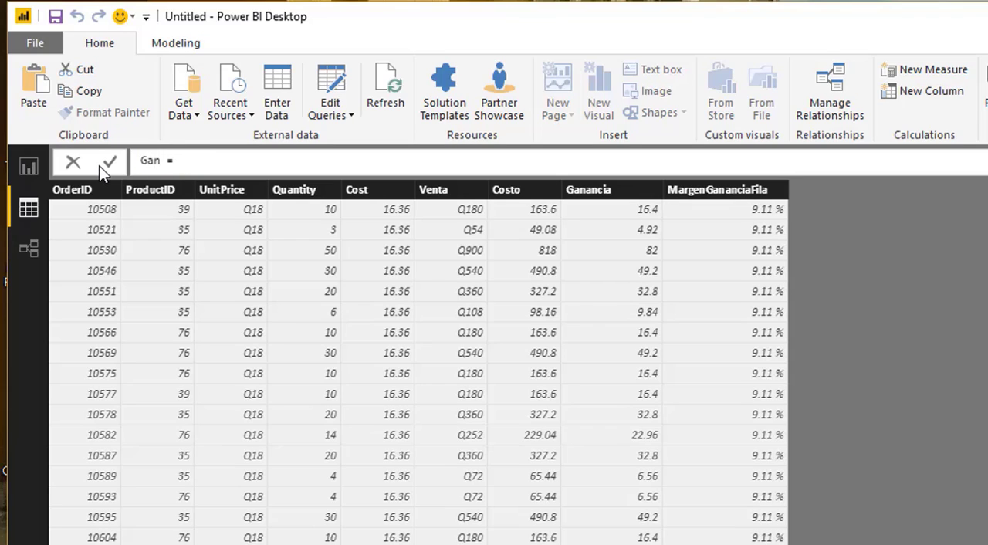
{"action": "type", "text": "anciaAgregado"}
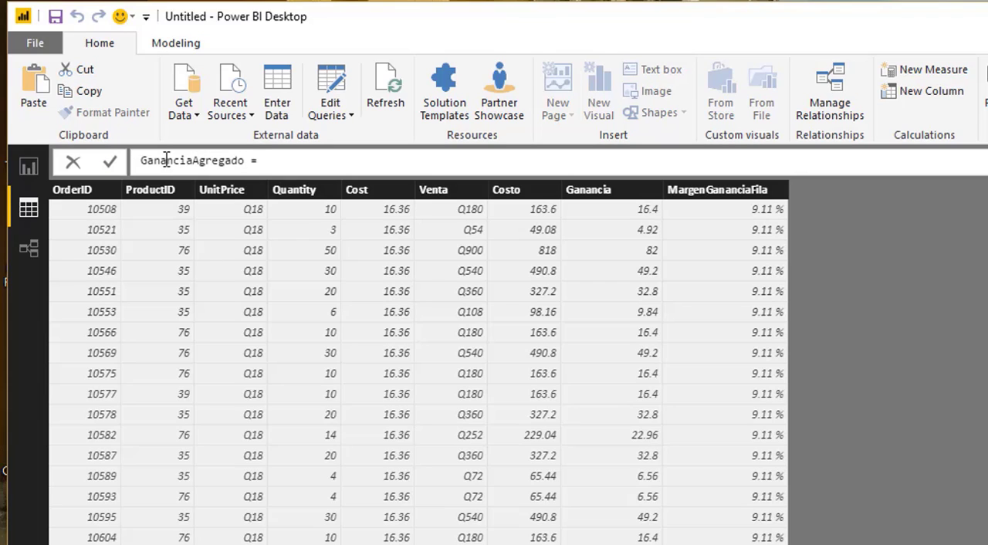
{"action": "left_click", "coordinate": [274, 161]}
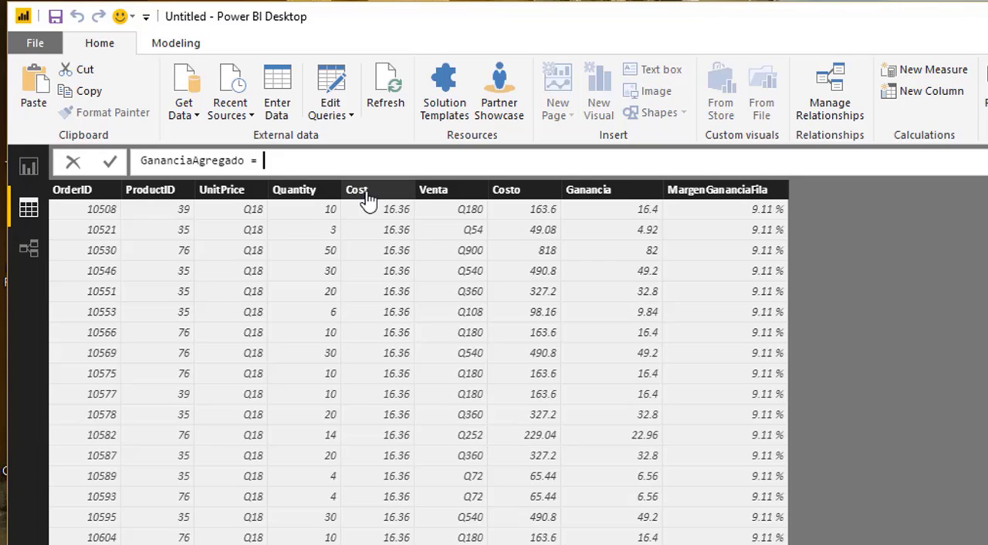
{"action": "type", "text": "SUM"}
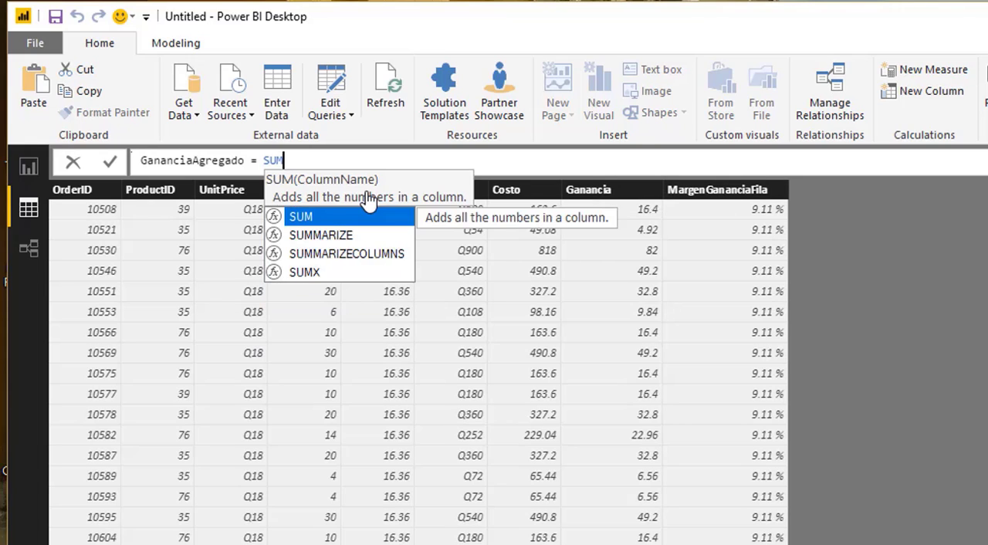
{"action": "type", "text": "("}
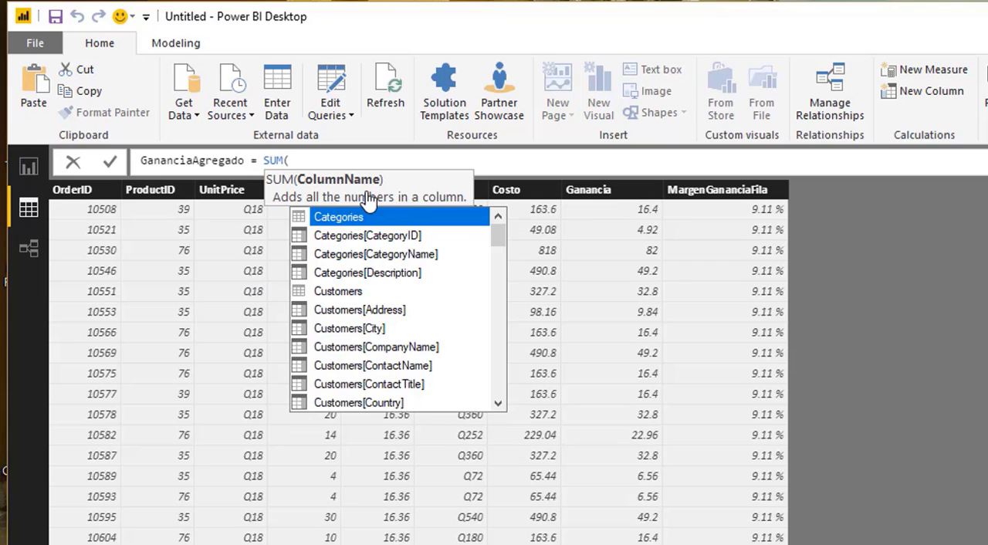
{"action": "type", "text": "[Ven"}
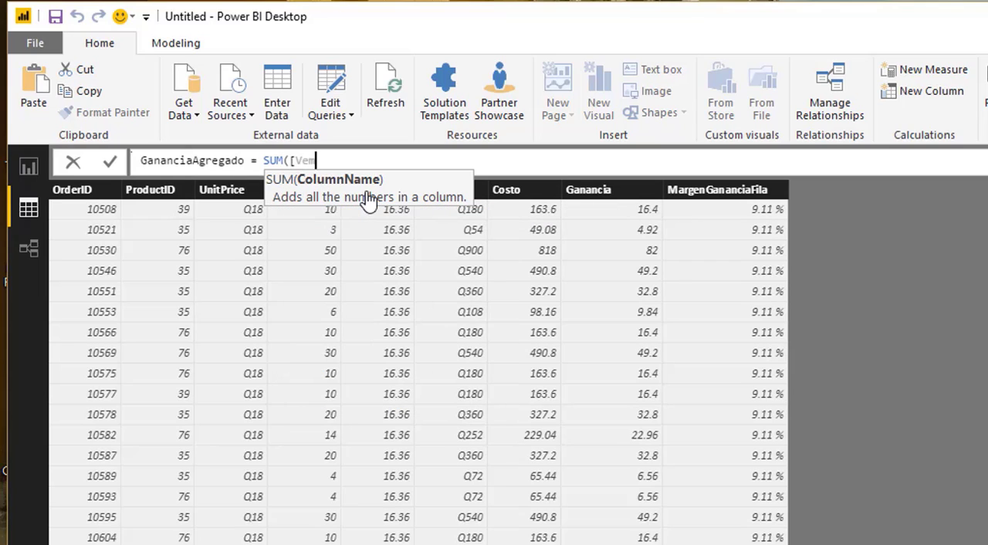
{"action": "type", "text": "ta]-[C"}
{"action": "left_click", "coordinate": [291, 161]}
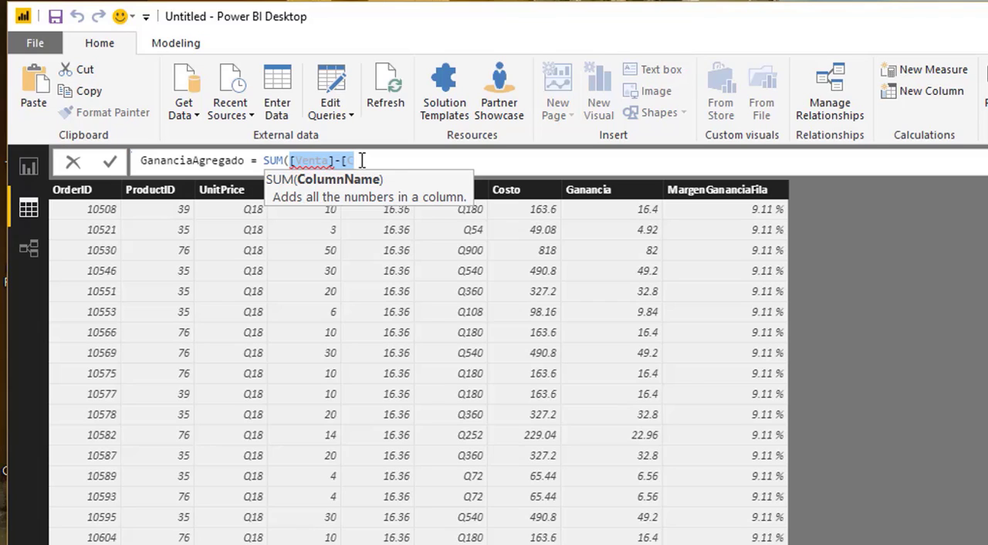
{"action": "left_click", "coordinate": [363, 160]}
{"action": "key", "text": "BackSpace"}
{"action": "key", "text": "BackSpace"}
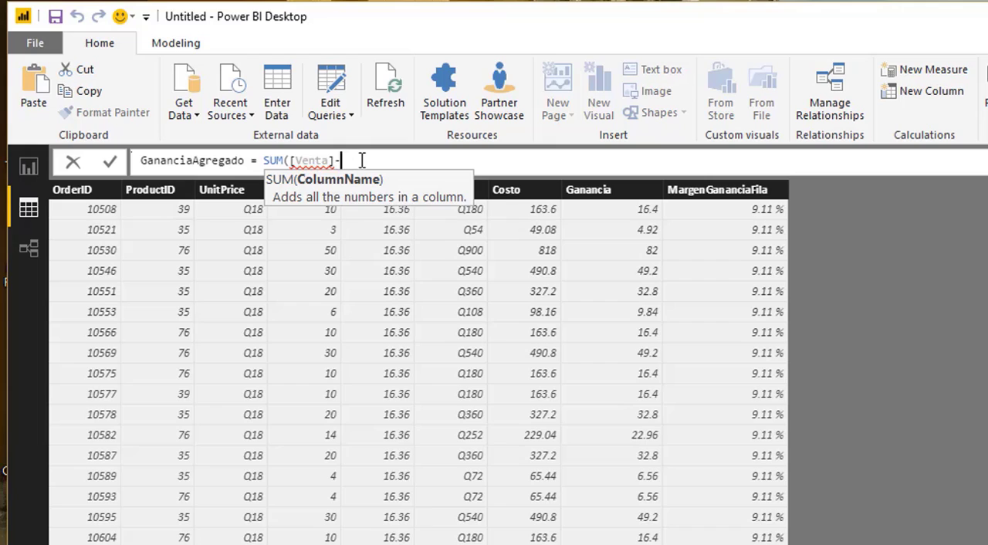
{"action": "type", "text": "["}
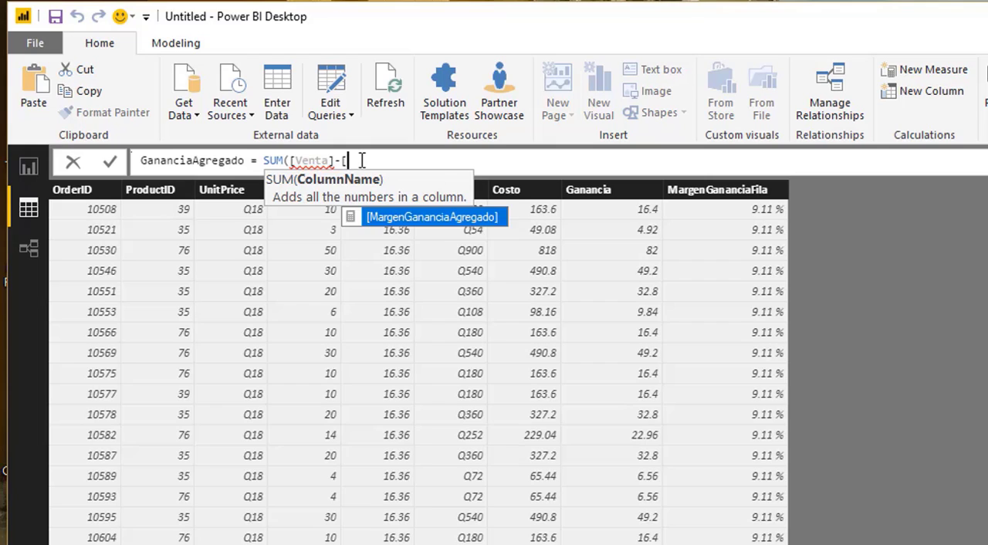
{"action": "key", "text": "BackSpace"}
{"action": "key", "text": "BackSpace"}
{"action": "key", "text": "BackSpace"}
{"action": "key", "text": "BackSpace"}
{"action": "key", "text": "BackSpace"}
{"action": "key", "text": "BackSpace"}
{"action": "key", "text": "BackSpace"}
{"action": "key", "text": "BackSpace"}
{"action": "key", "text": "BackSpace"}
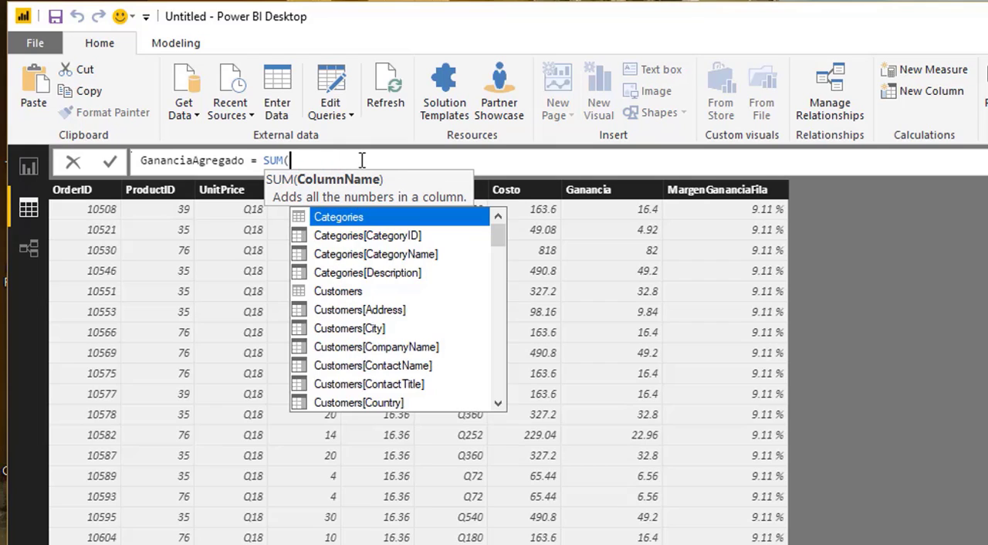
- Complete the GananciaAgregado measure as SUMX('Order Details';[Venta]-[Costo]) and commit the formula
{"action": "key", "text": "BackSpace"}
{"action": "type", "text": "X("}
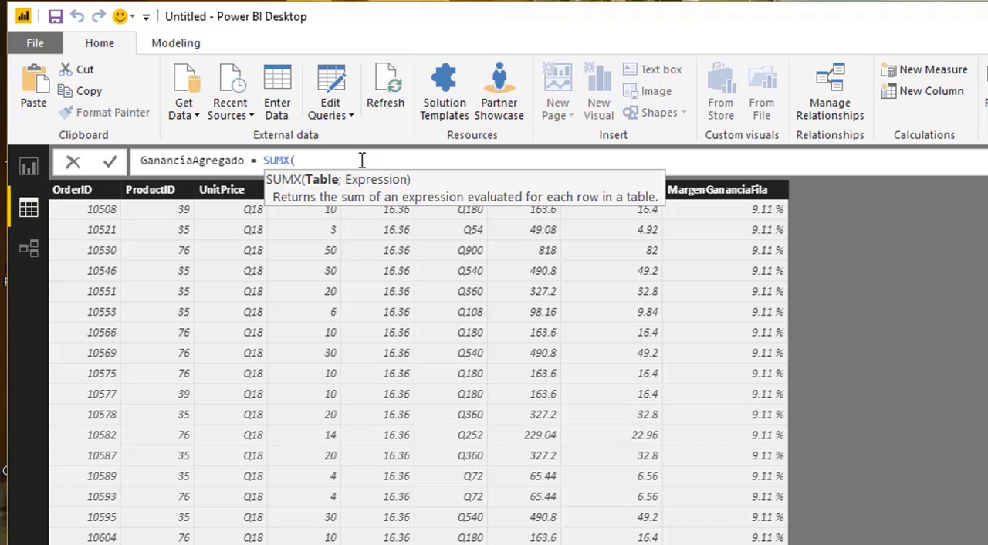
{"action": "type", "text": "Or"}
{"action": "key", "text": "Tab"}
{"action": "type", "text": ";"}
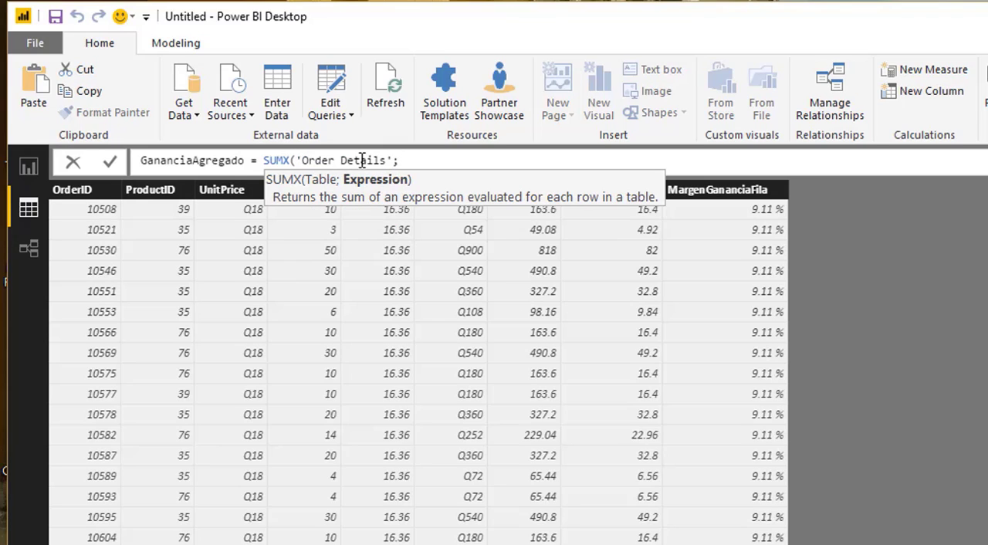
{"action": "type", "text": "[Ve"}
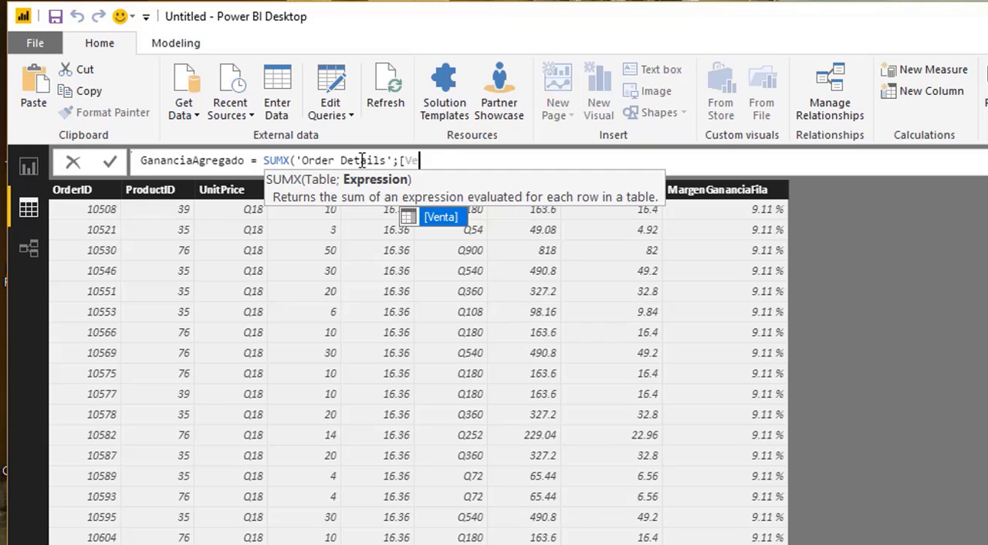
{"action": "type", "text": "nta]-"}
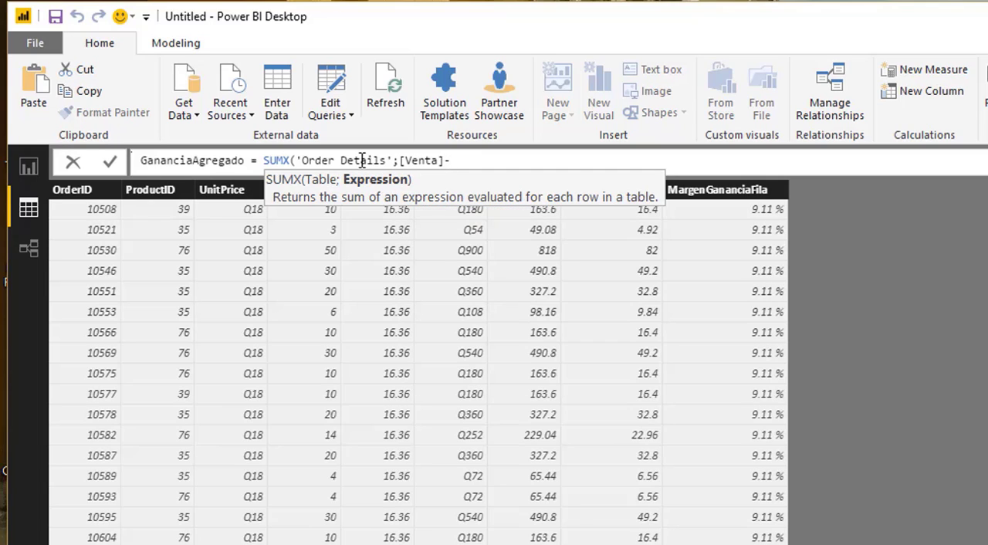
{"action": "type", "text": "[Costo])"}
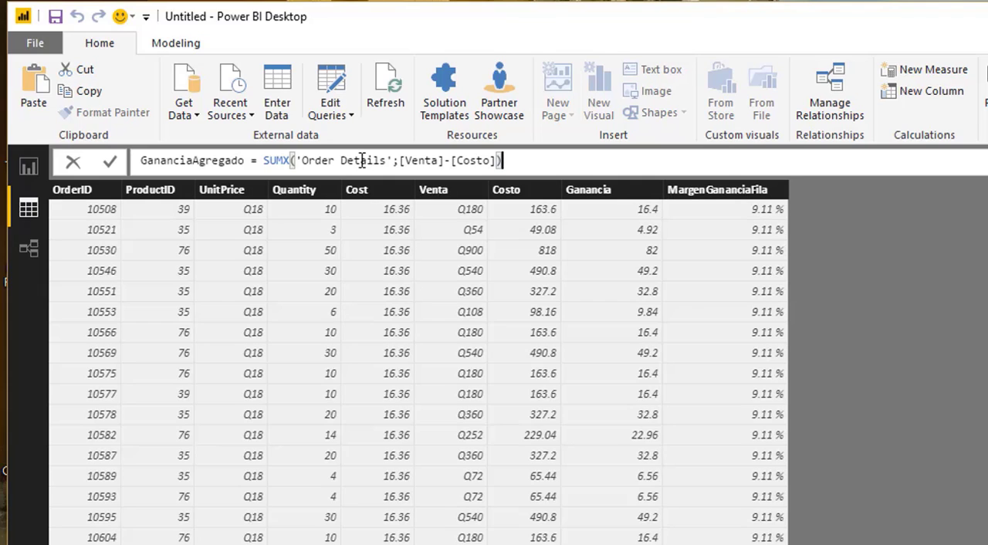
{"action": "key", "text": "Return"}
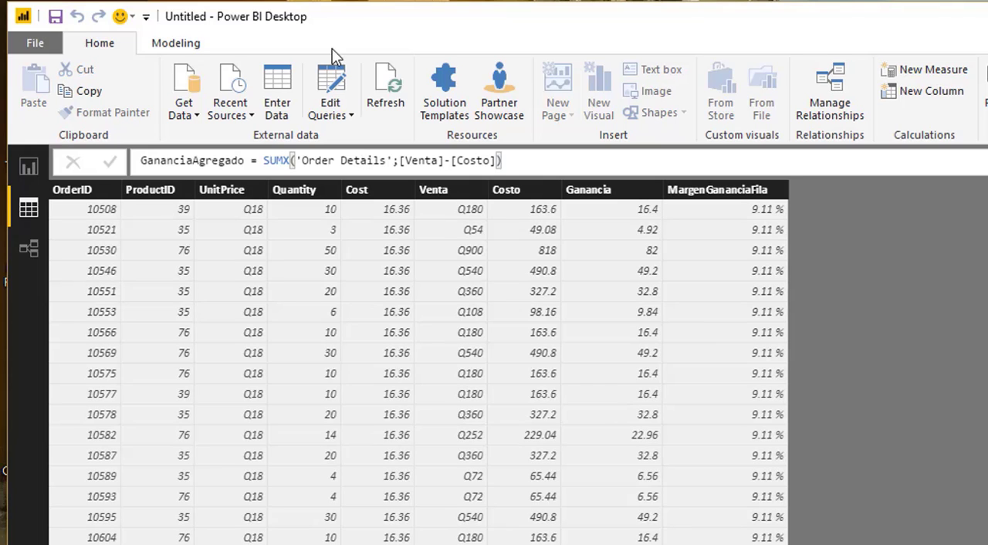
- Sort the report's category table by Ganancia in descending order and add the GananciaAgregado measure to it
{"action": "left_click", "coordinate": [20, 174]}
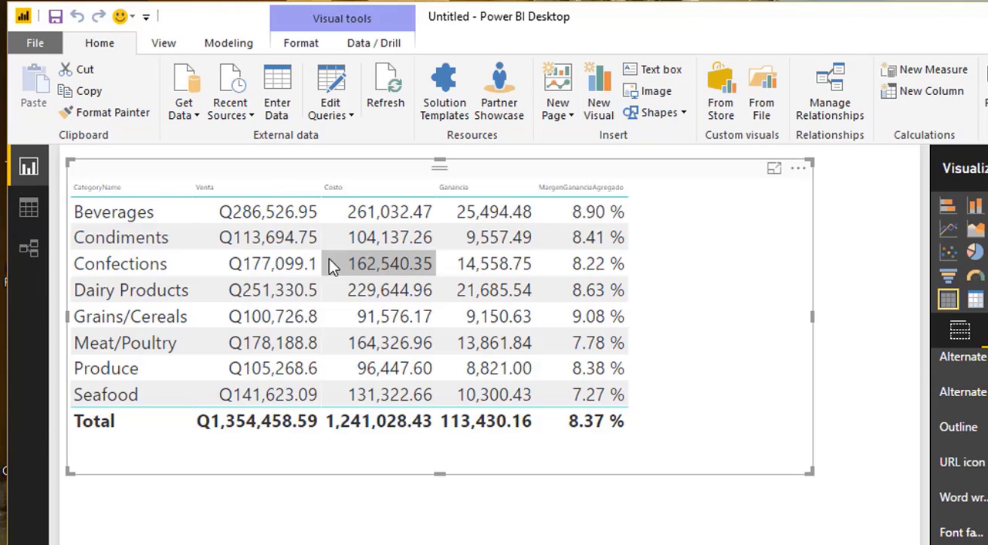
{"action": "left_click", "coordinate": [488, 193]}
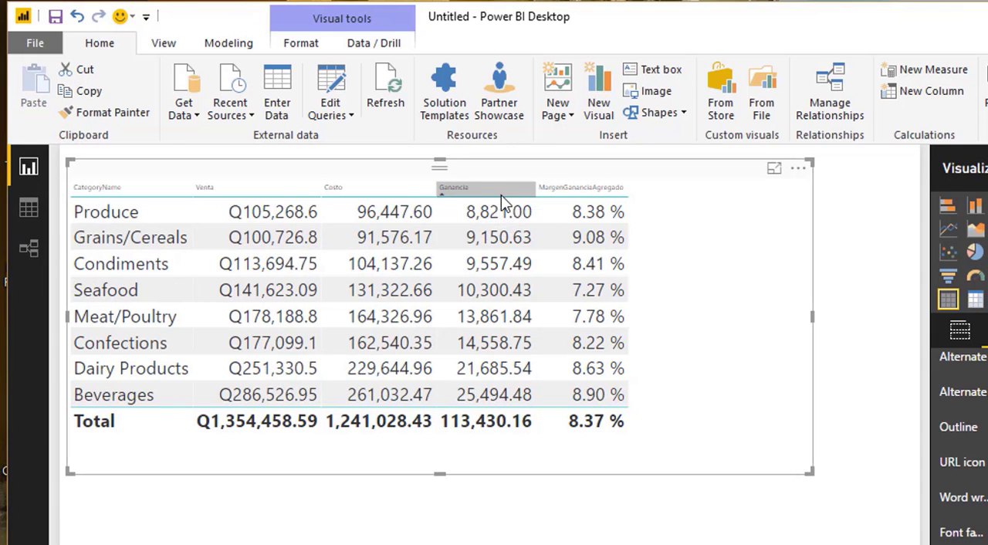
{"action": "left_click", "coordinate": [501, 194]}
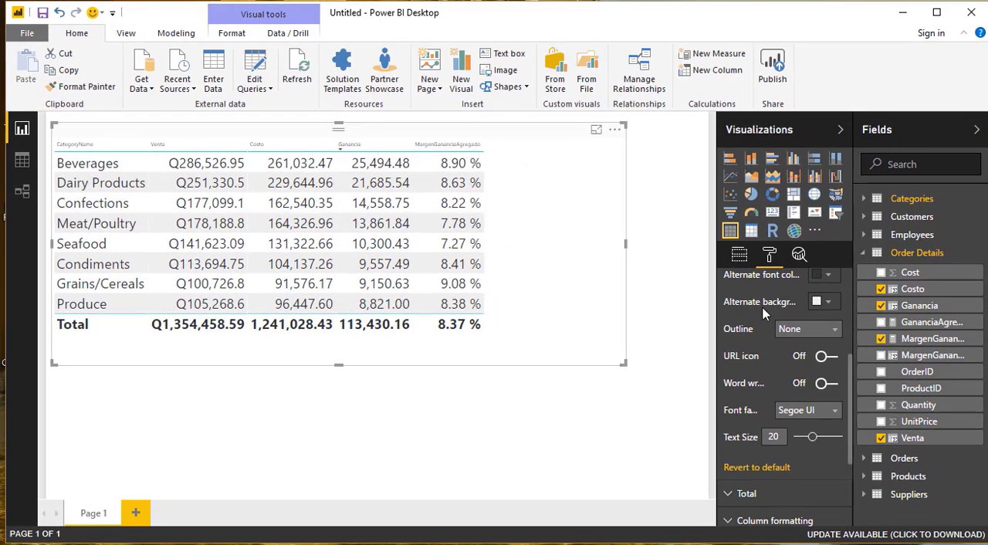
{"action": "left_click", "coordinate": [881, 322]}
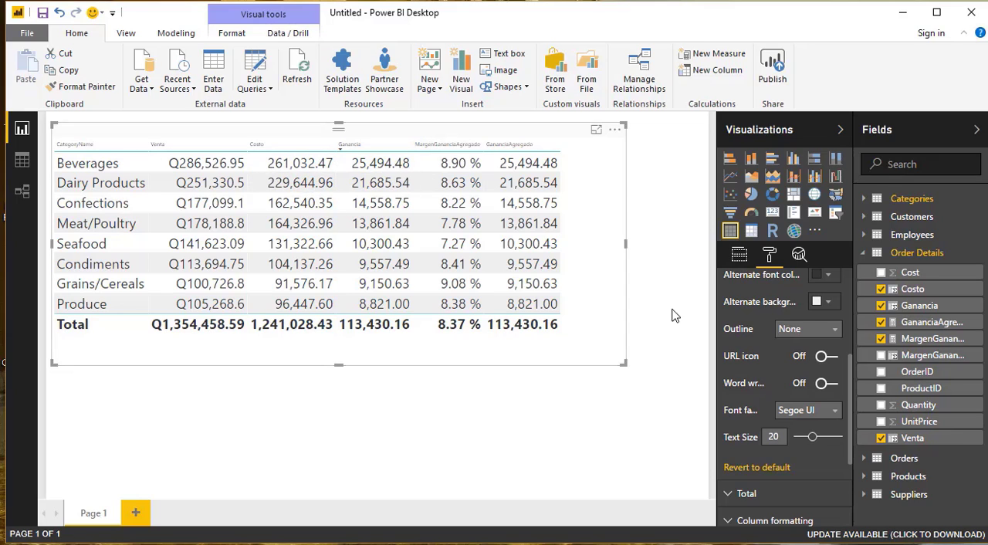
- Remove Ganancia, MargenGananciaAgregado and GananciaAgregado from the category table's values, keeping CategoryName, Venta and Costo
{"action": "left_click", "coordinate": [739, 256]}
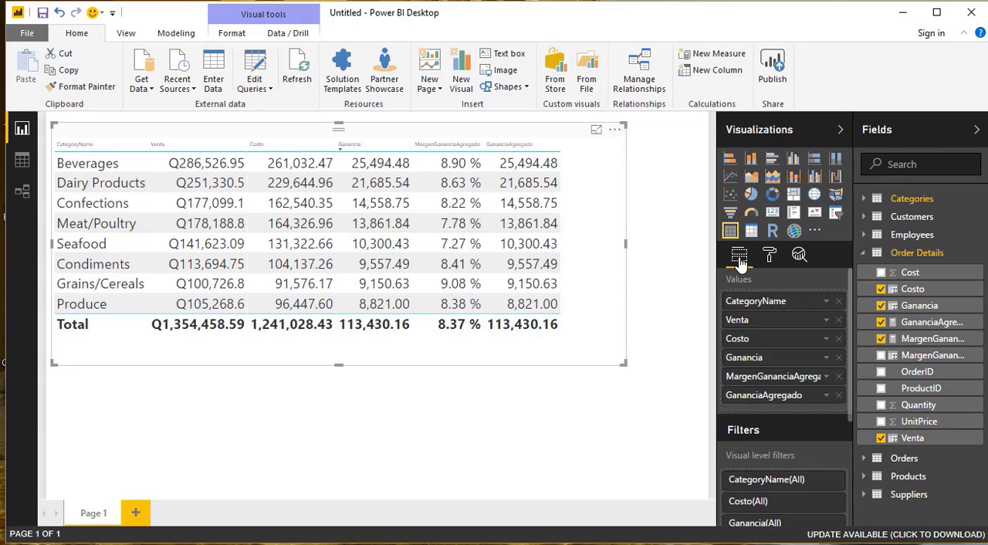
{"action": "left_click", "coordinate": [840, 358]}
{"action": "left_click", "coordinate": [839, 358]}
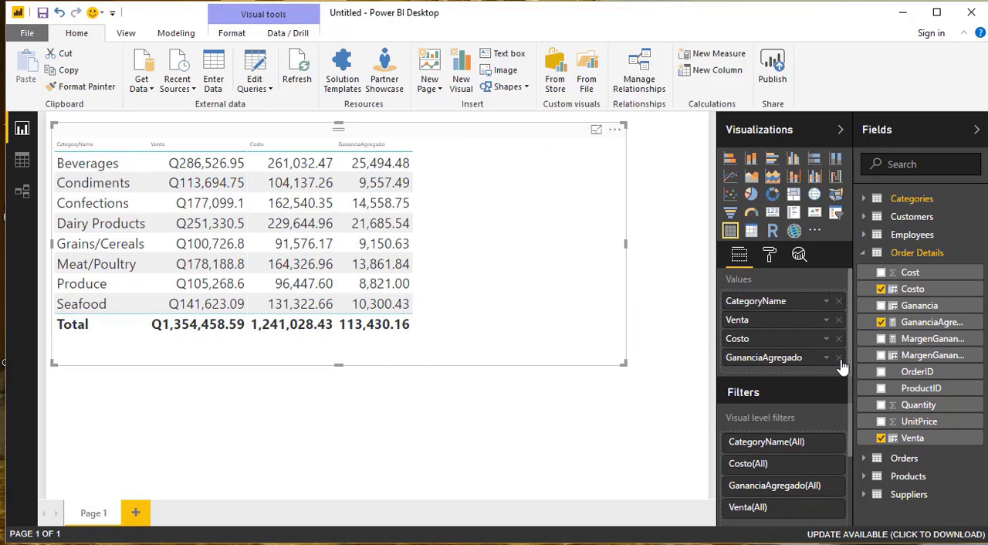
{"action": "left_click", "coordinate": [839, 358]}
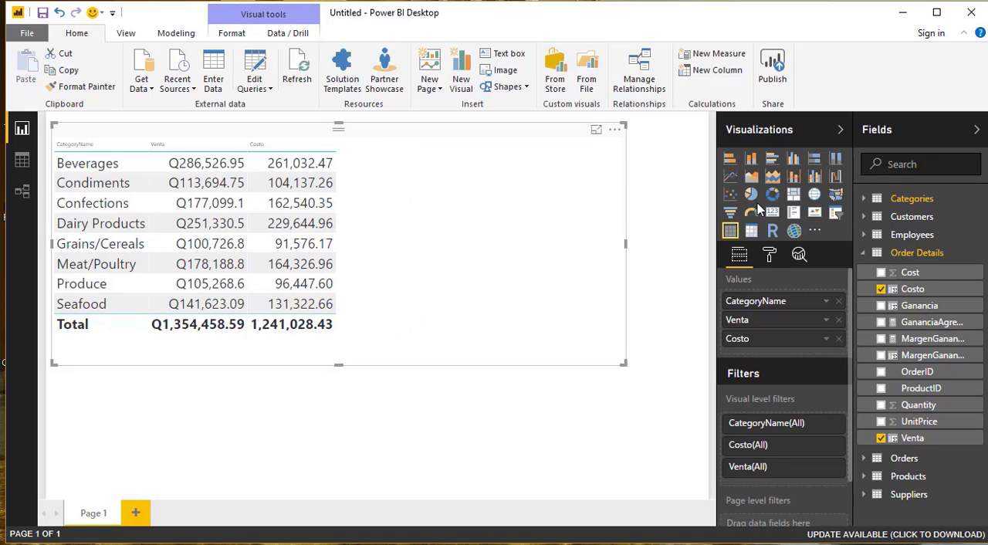
- Convert the category table to a clustered column chart of Venta and Costo and shrink the visual
{"action": "left_click", "coordinate": [751, 162]}
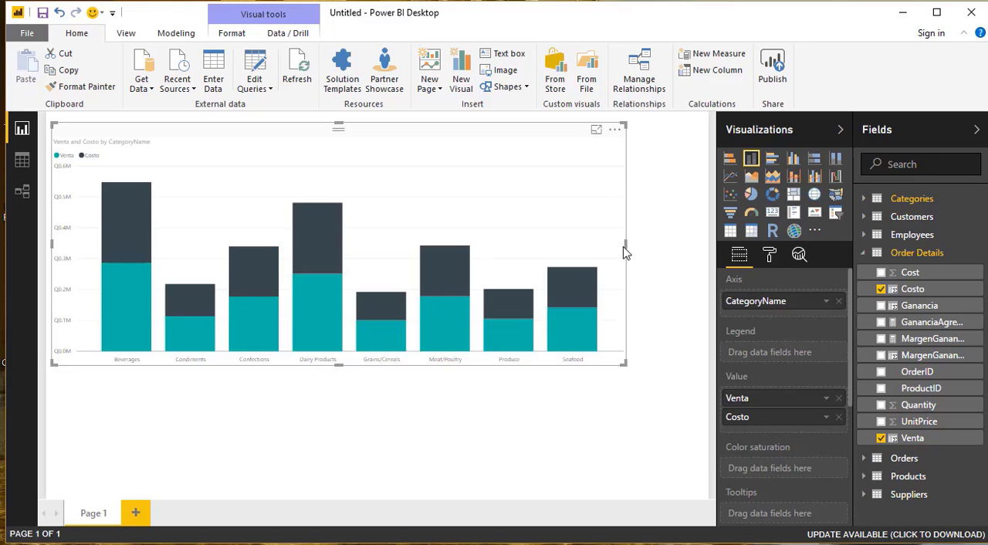
{"action": "left_click_drag", "start_coordinate": [627, 360], "coordinate": [386, 344]}
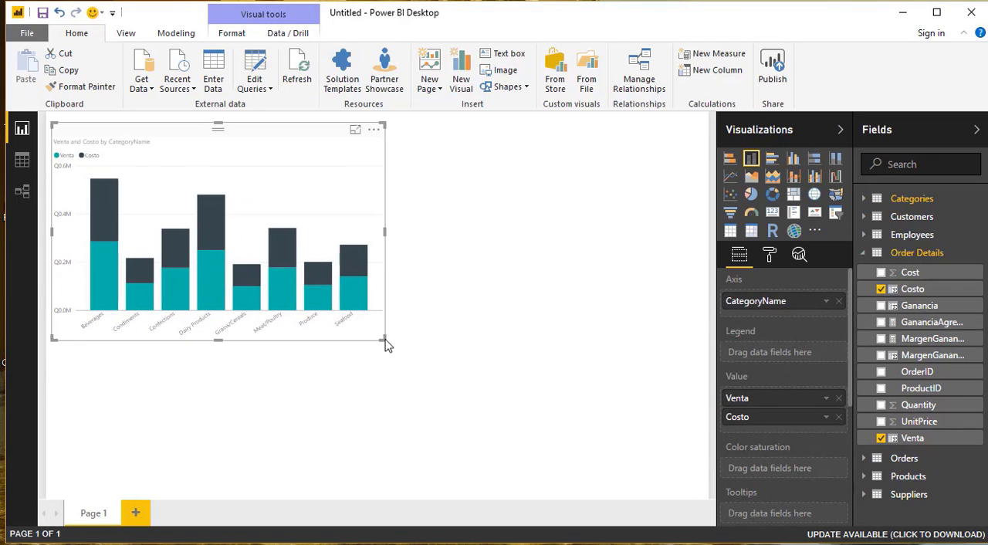
{"action": "left_click", "coordinate": [794, 164]}
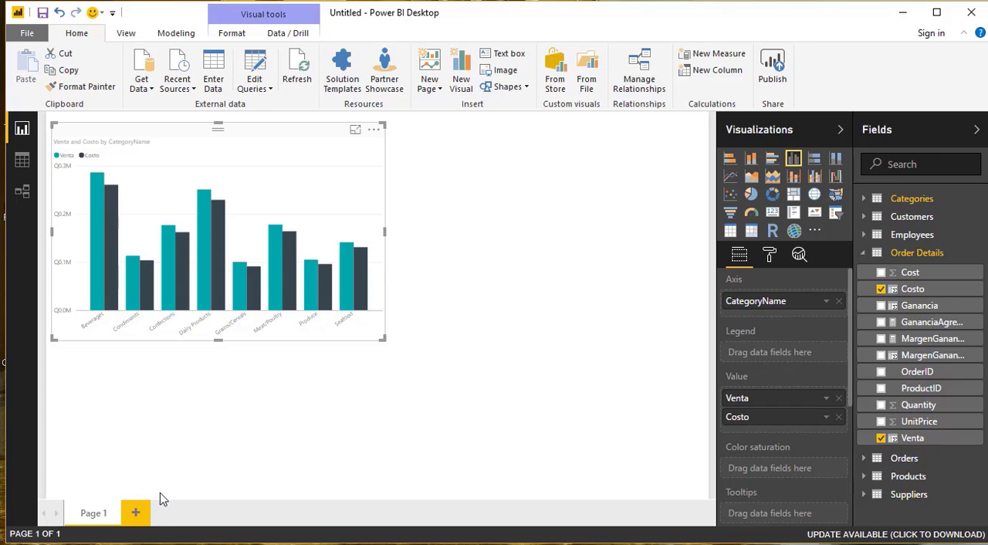
- Add a new report page with a table visual of OrderDate from Orders and enlarge the visual
{"action": "left_click", "coordinate": [135, 512]}
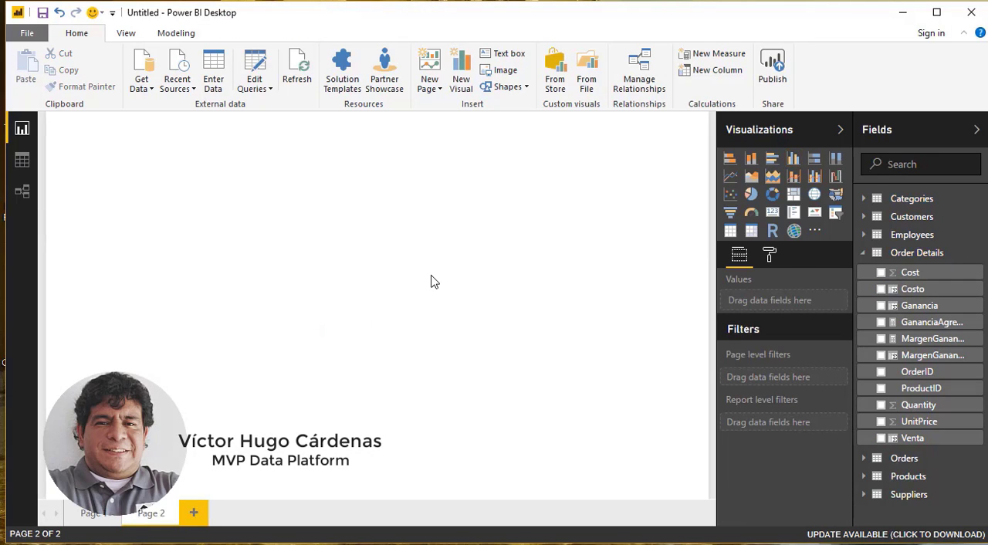
{"action": "left_click", "coordinate": [864, 259]}
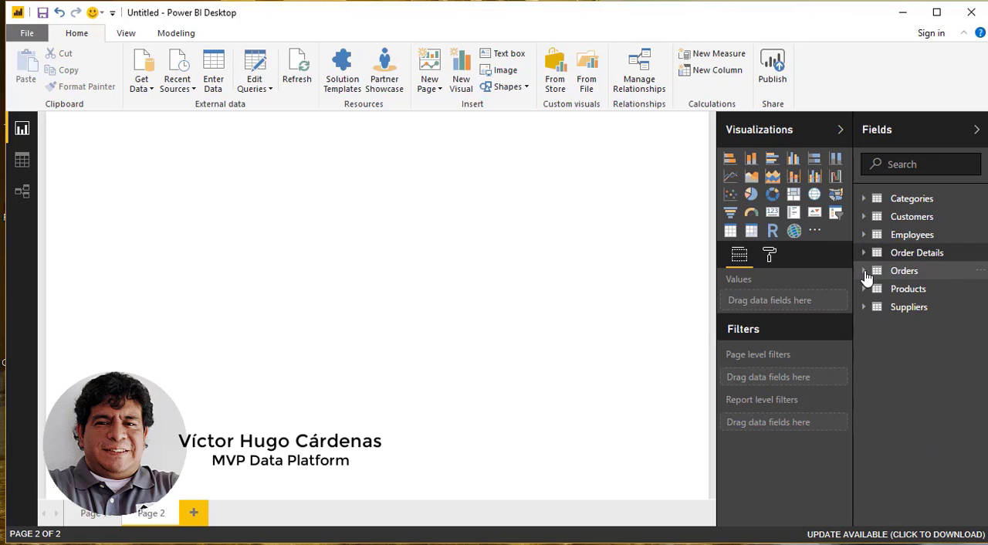
{"action": "left_click", "coordinate": [864, 272]}
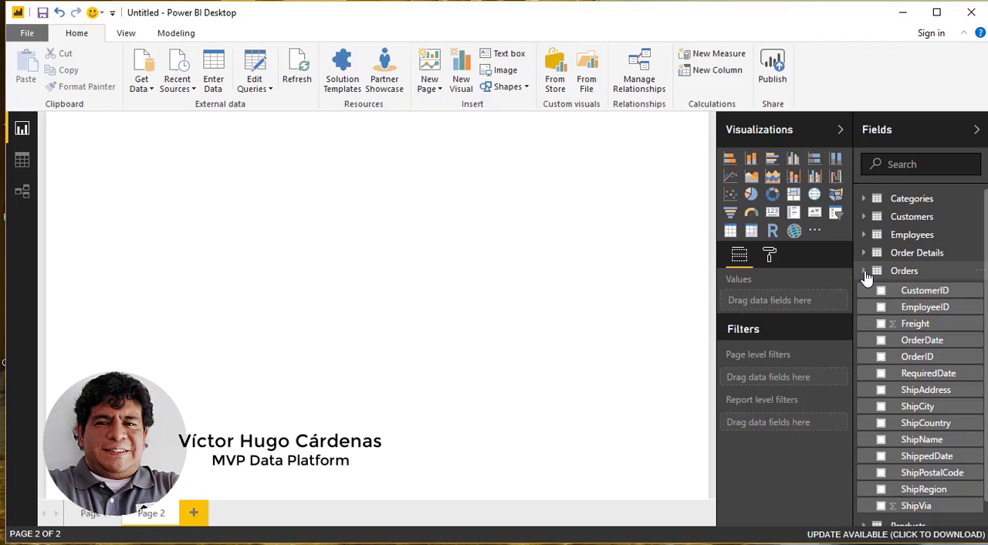
{"action": "left_click", "coordinate": [881, 341]}
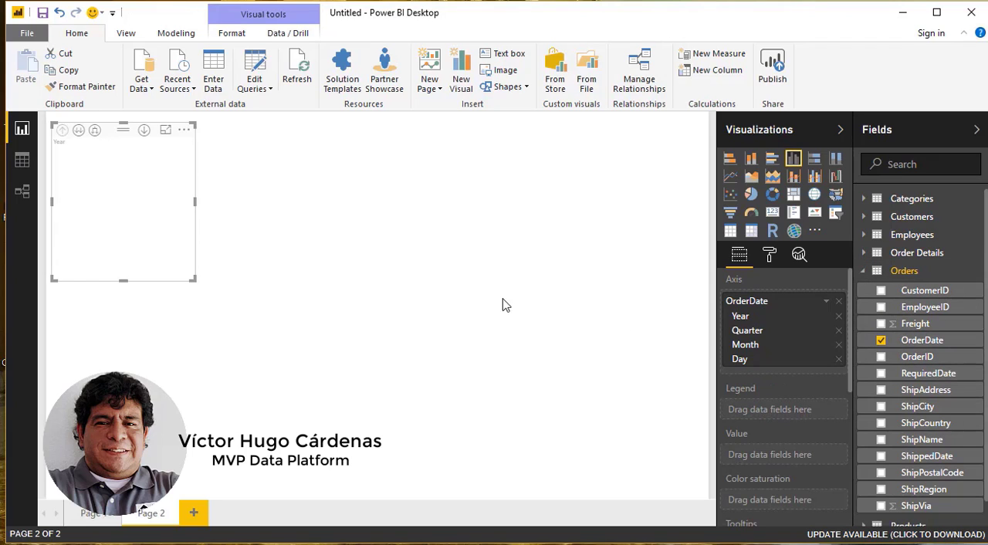
{"action": "left_click", "coordinate": [730, 233]}
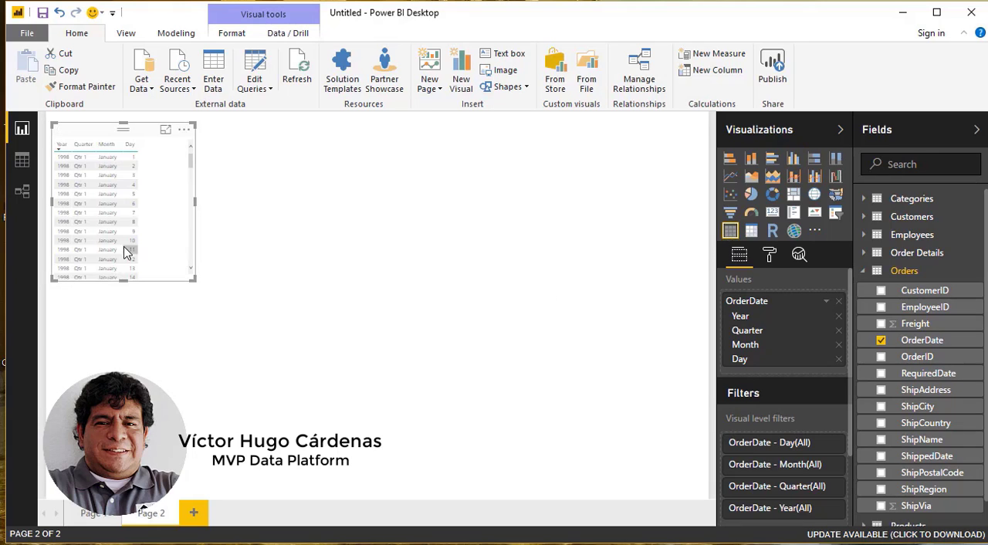
{"action": "left_click_drag", "start_coordinate": [197, 288], "coordinate": [399, 351]}
{"action": "left_click", "coordinate": [404, 355]}
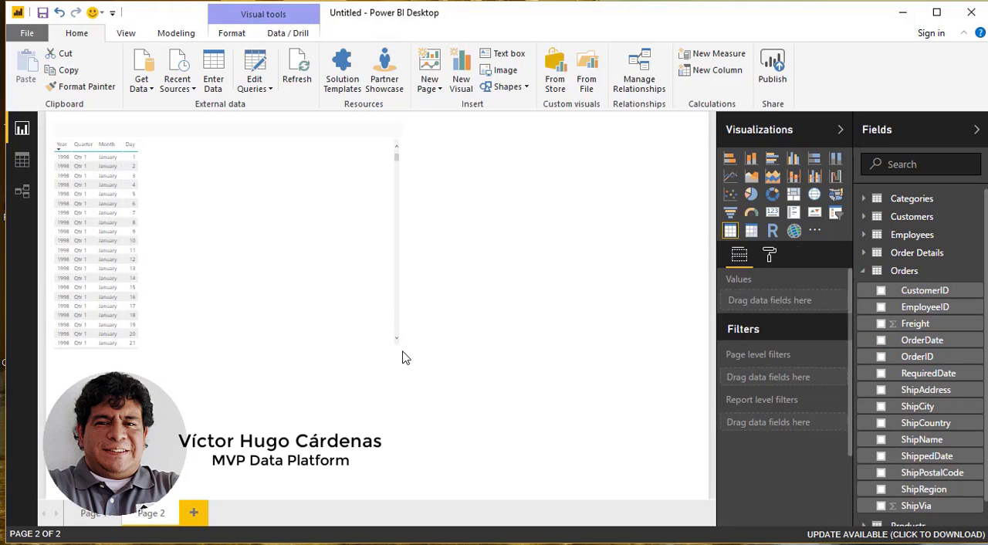
- Set the text size of the OrderDate table's values to 20
{"action": "left_click", "coordinate": [770, 255]}
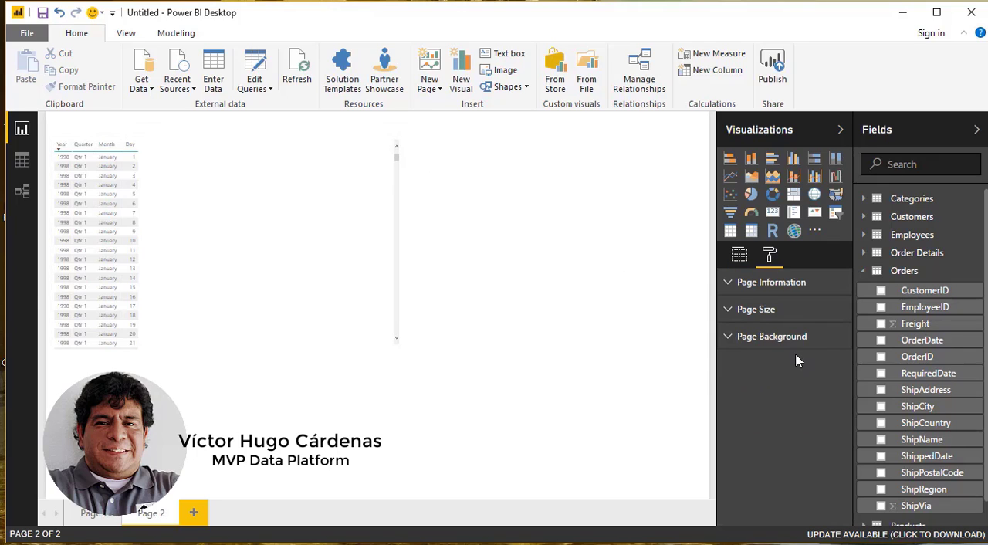
{"action": "left_click", "coordinate": [734, 295]}
{"action": "left_click", "coordinate": [733, 294]}
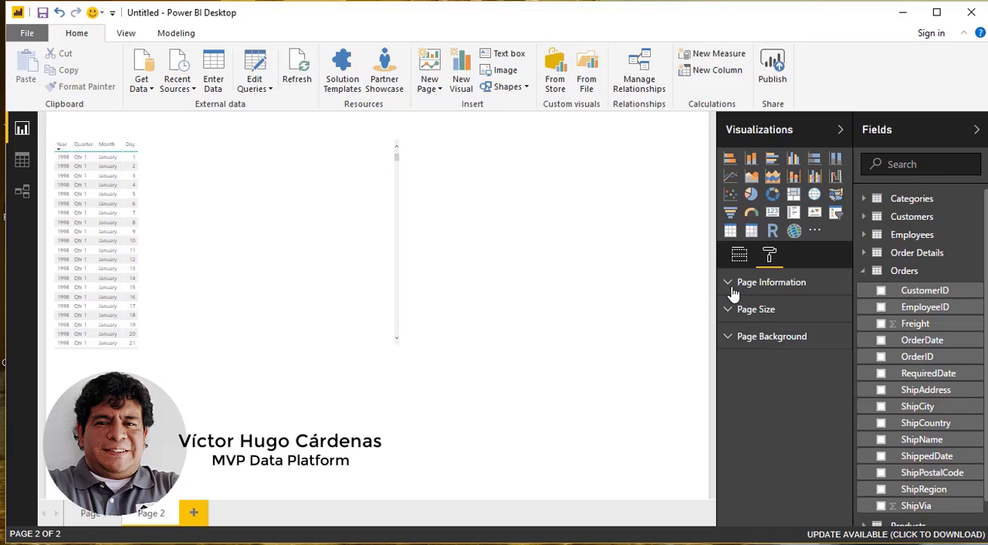
{"action": "left_click", "coordinate": [243, 242]}
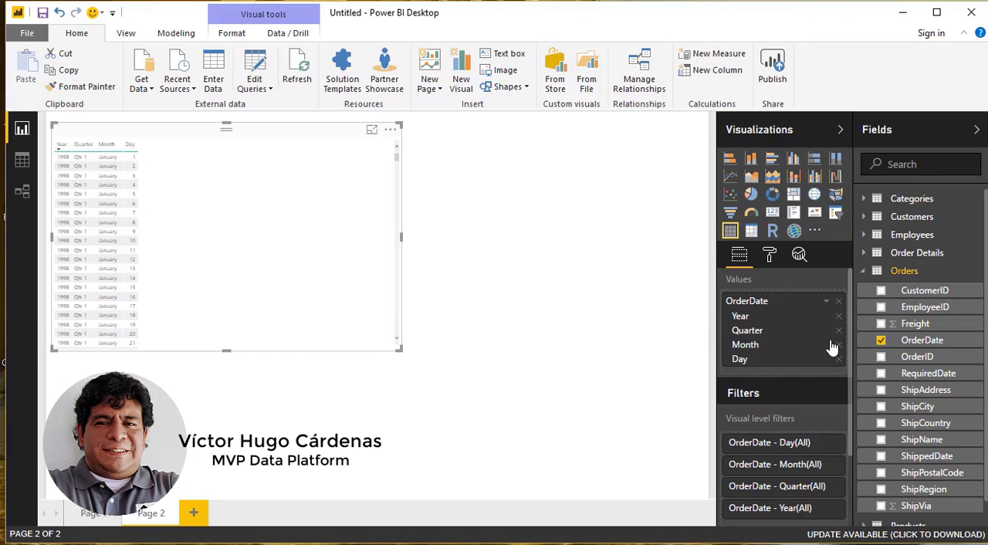
{"action": "left_click", "coordinate": [774, 257]}
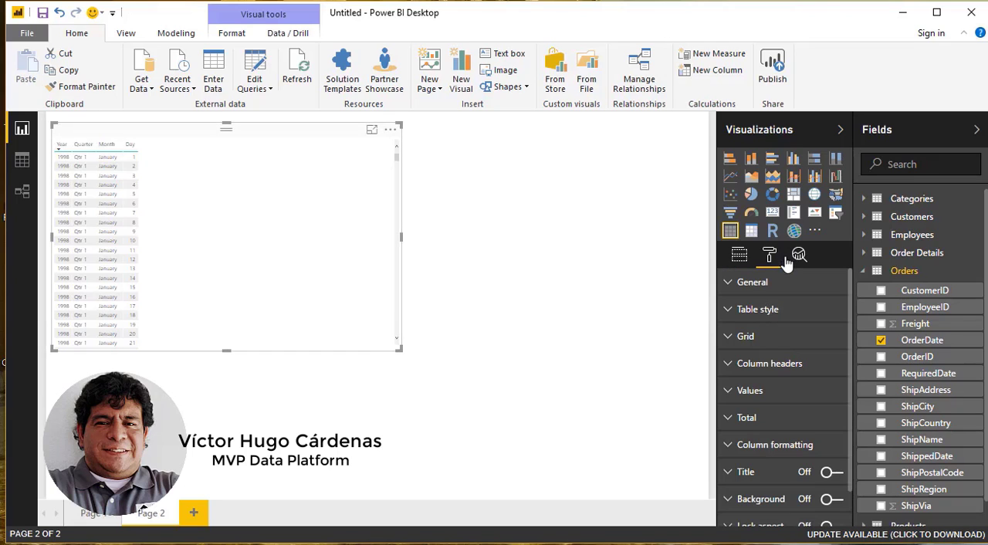
{"action": "left_click", "coordinate": [734, 390]}
{"action": "left_click_drag", "start_coordinate": [851, 358], "coordinate": [856, 457]}
{"action": "left_click", "coordinate": [816, 431]}
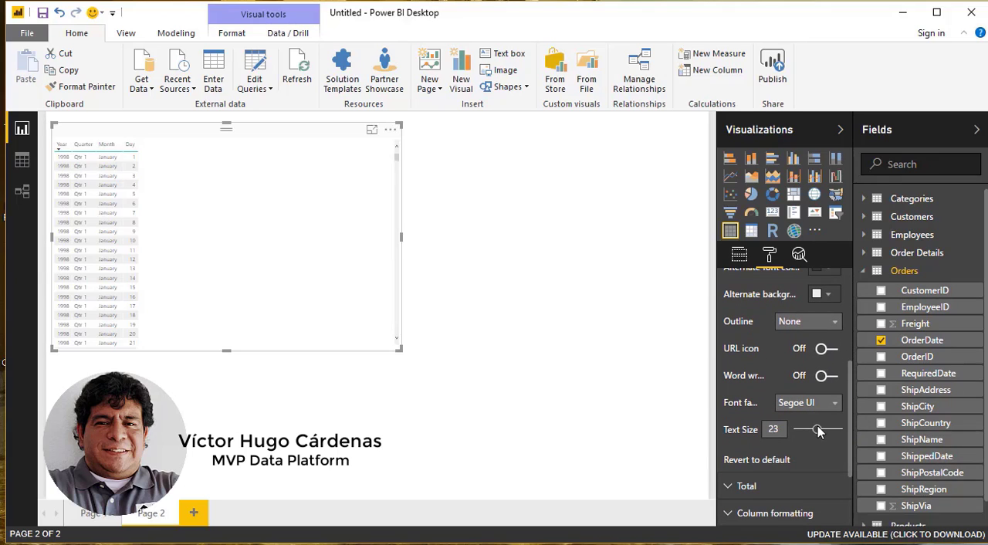
{"action": "left_click", "coordinate": [810, 430]}
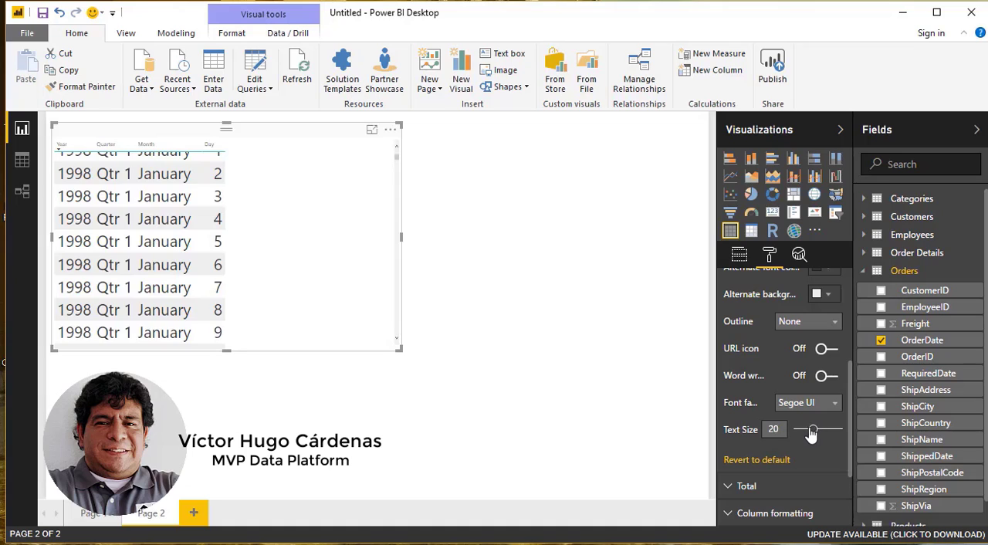
{"action": "left_click", "coordinate": [813, 431]}
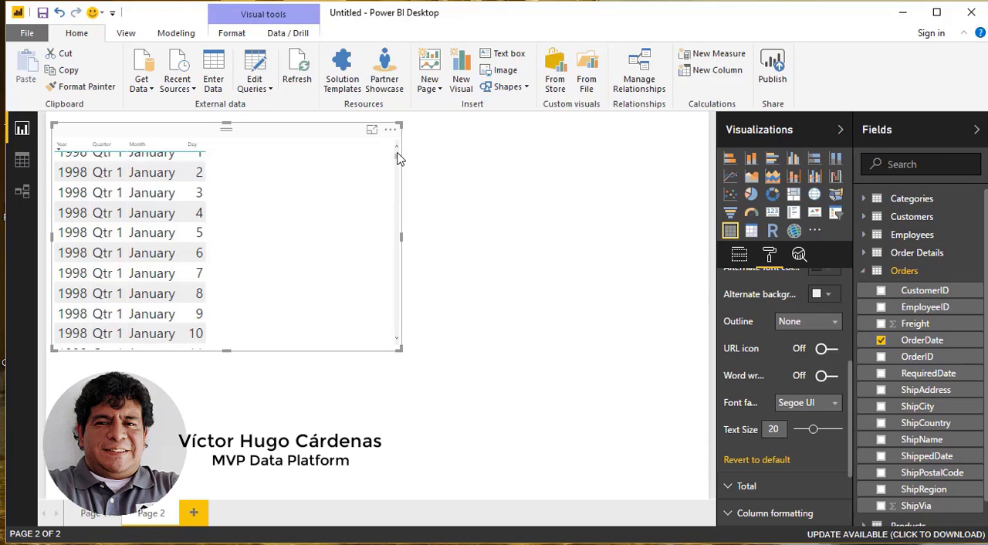
{"action": "scroll", "coordinate": [397, 152], "scroll_direction": "up", "scroll_amount": 1}
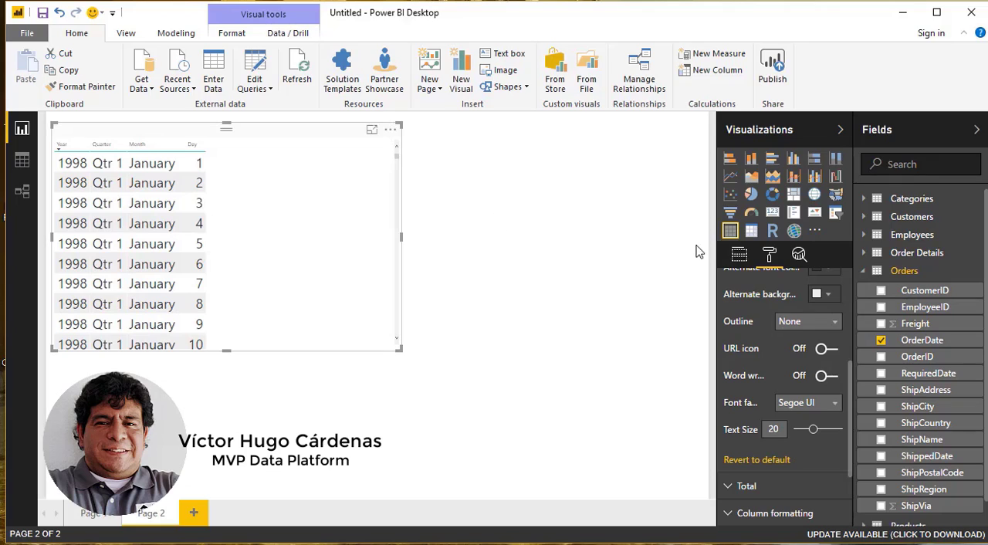
- Remove the Quarter and Day levels of OrderDate from the table visual, keeping Year and Month
{"action": "left_click", "coordinate": [740, 258]}
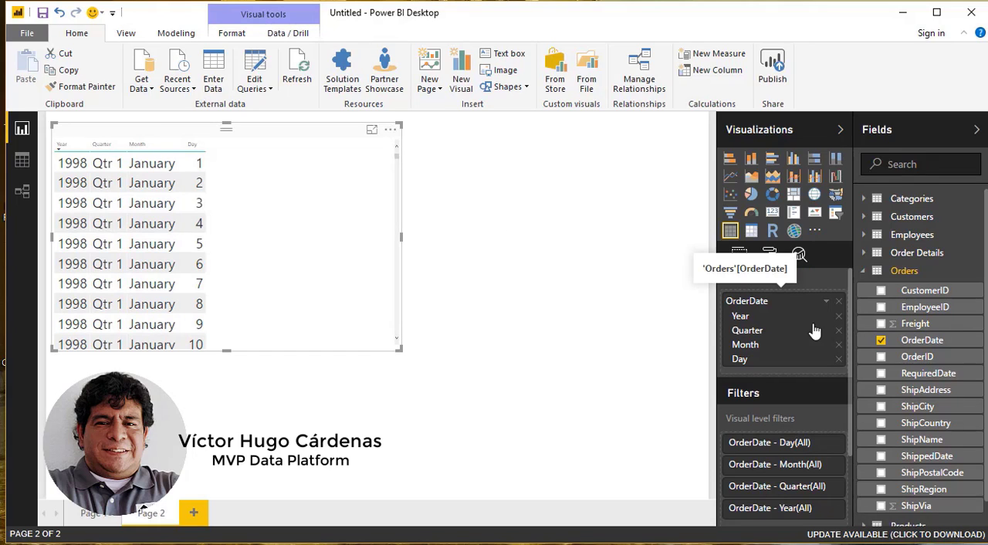
{"action": "left_click", "coordinate": [839, 330]}
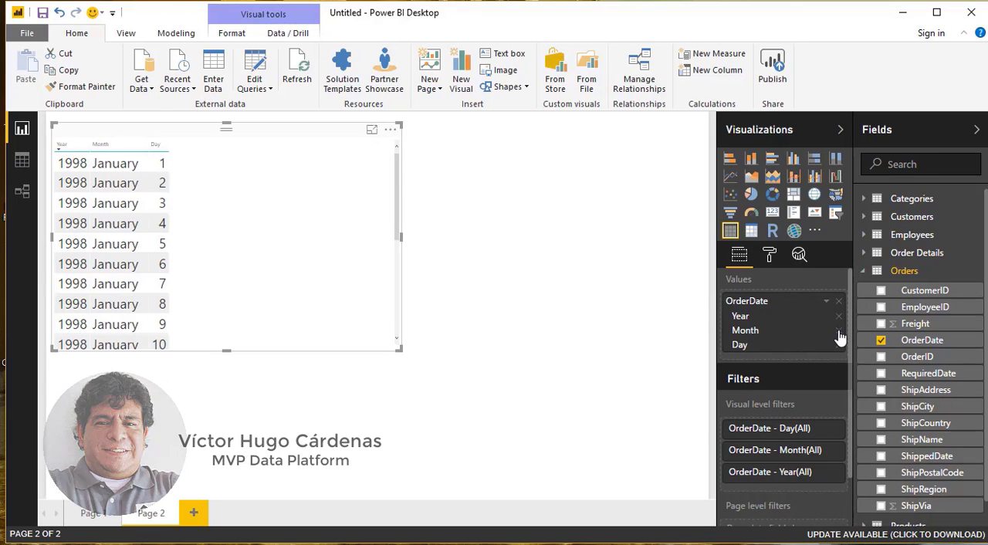
{"action": "left_click", "coordinate": [840, 345]}
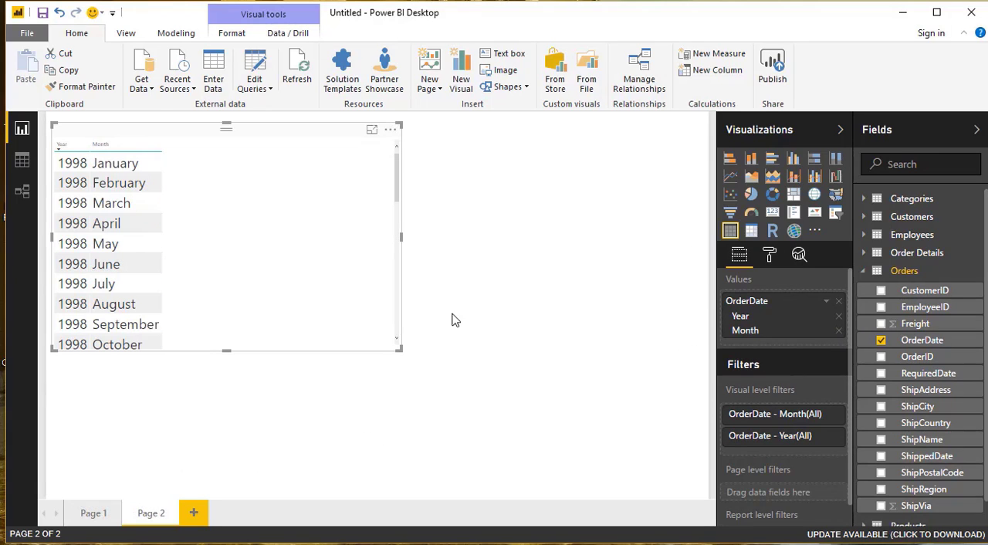
- Add Venta from Order Details to the year-month table and enlarge the visual slightly
{"action": "left_click", "coordinate": [864, 272]}
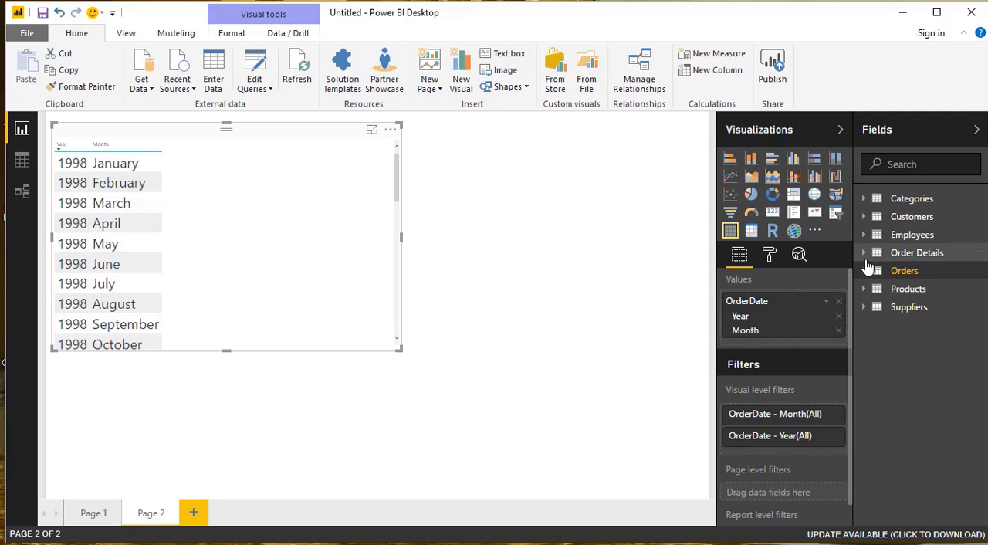
{"action": "left_click", "coordinate": [864, 254]}
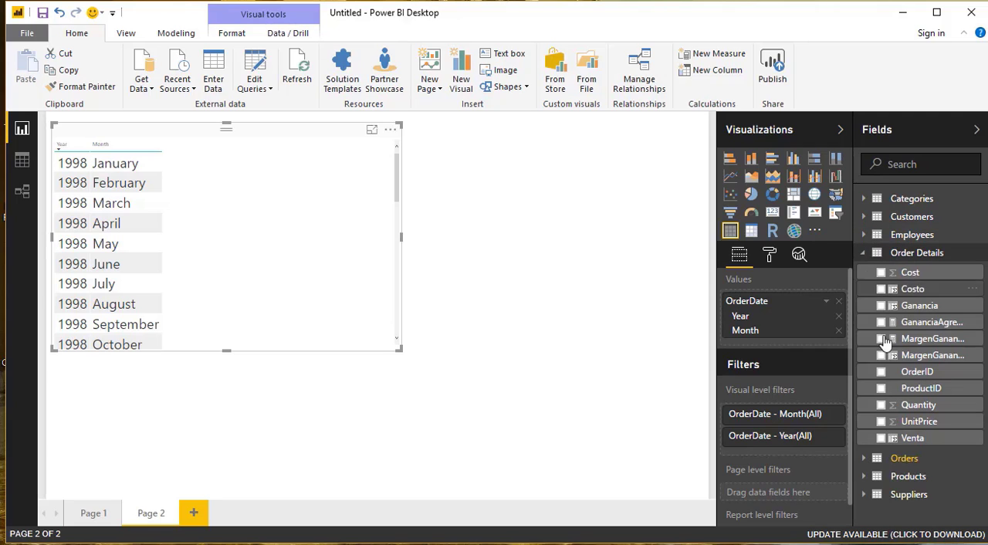
{"action": "left_click", "coordinate": [881, 438]}
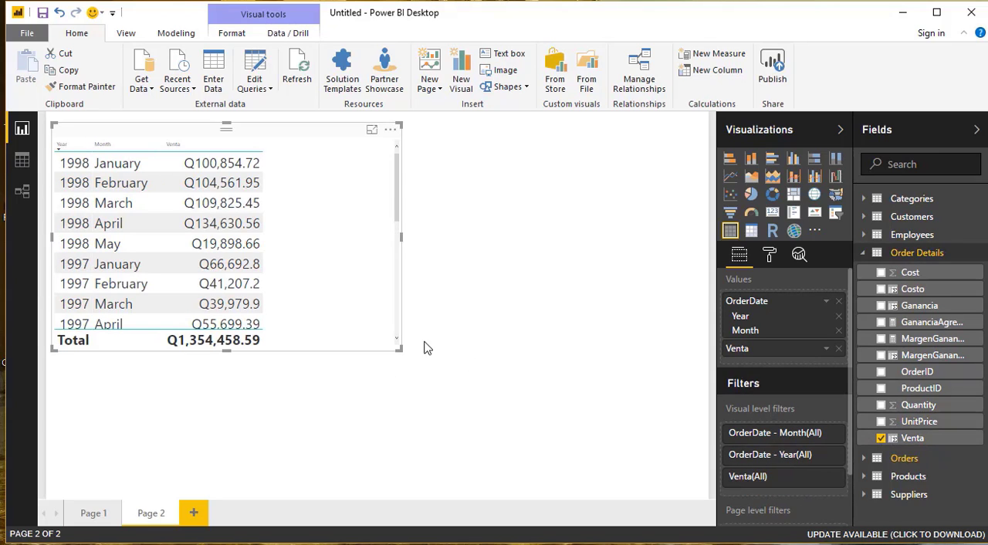
{"action": "left_click_drag", "start_coordinate": [412, 353], "coordinate": [425, 385]}
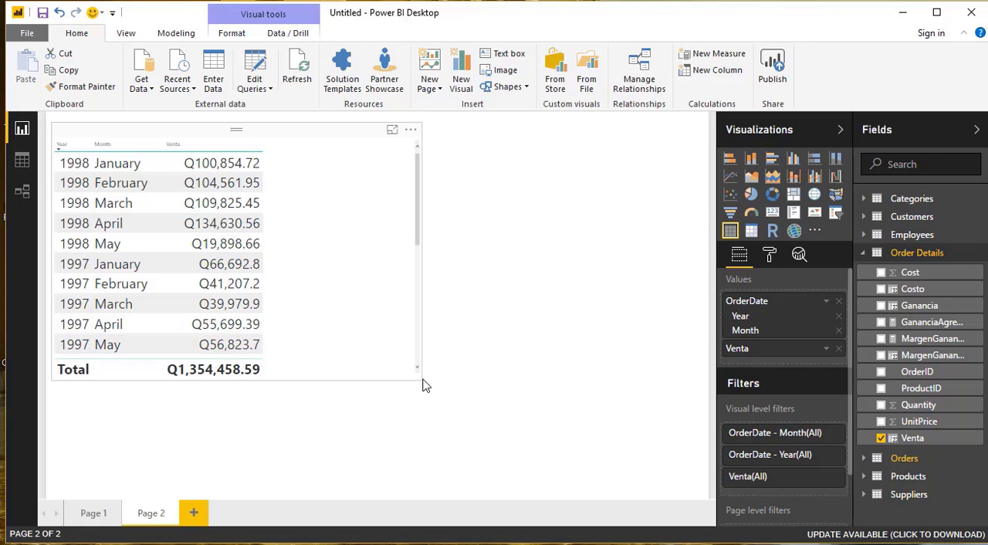
{"action": "left_click", "coordinate": [423, 385]}
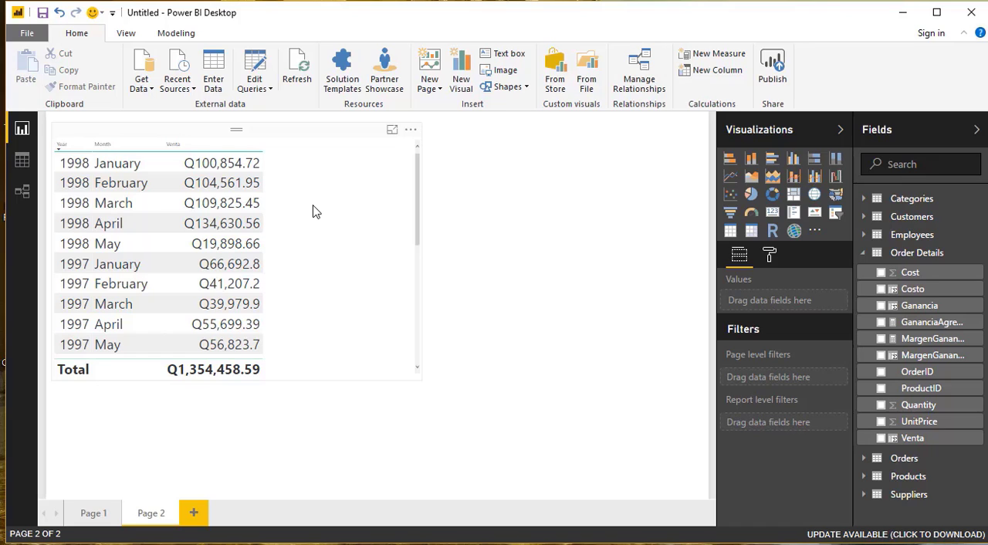
- Create a new measure named AcumuladoAño in the Order Details table, starting its formula with the TOTALYTD function
{"action": "left_click", "coordinate": [28, 167]}
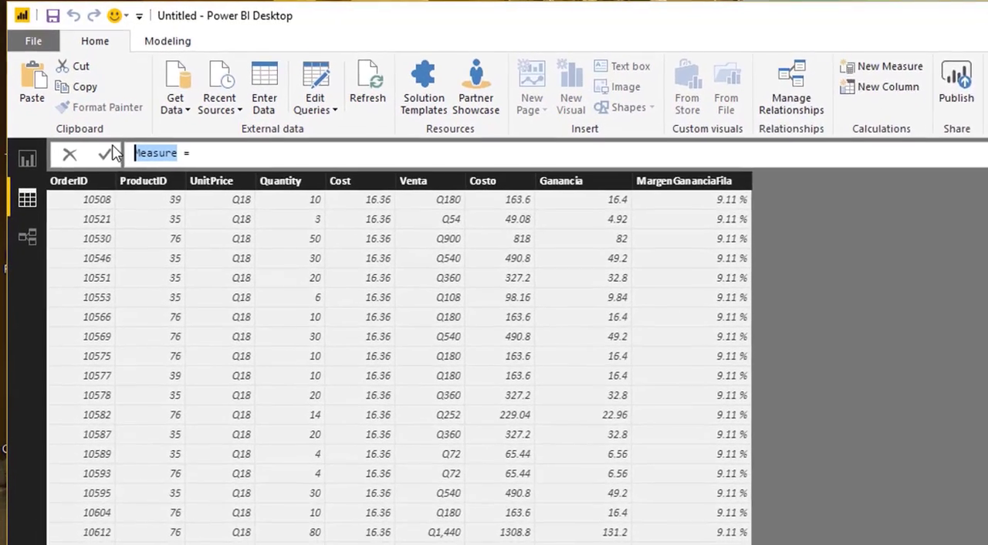
{"action": "type", "text": "AcumuladoAñ"}
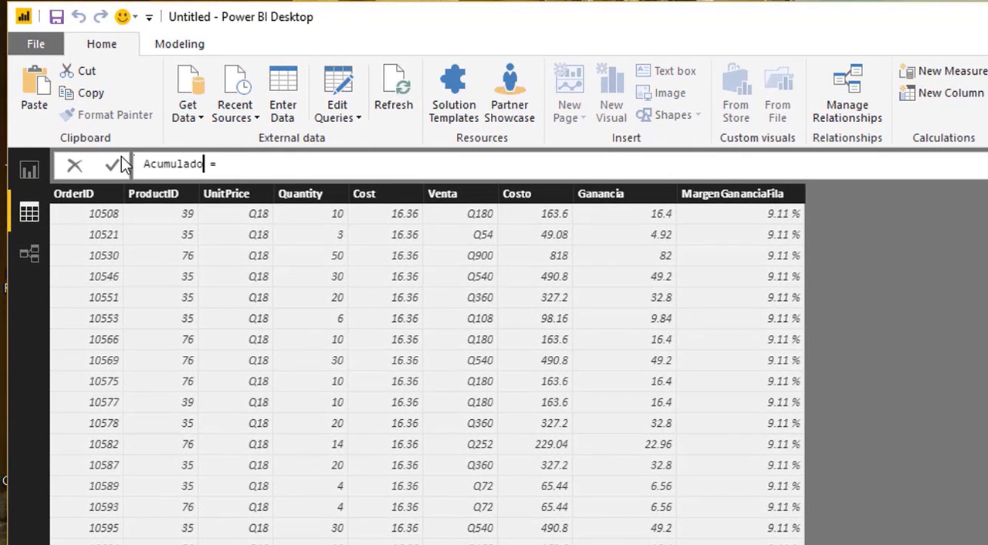
{"action": "type", "text": "o"}
{"action": "key", "text": "End"}
{"action": "type", "text": "TOTAL"}
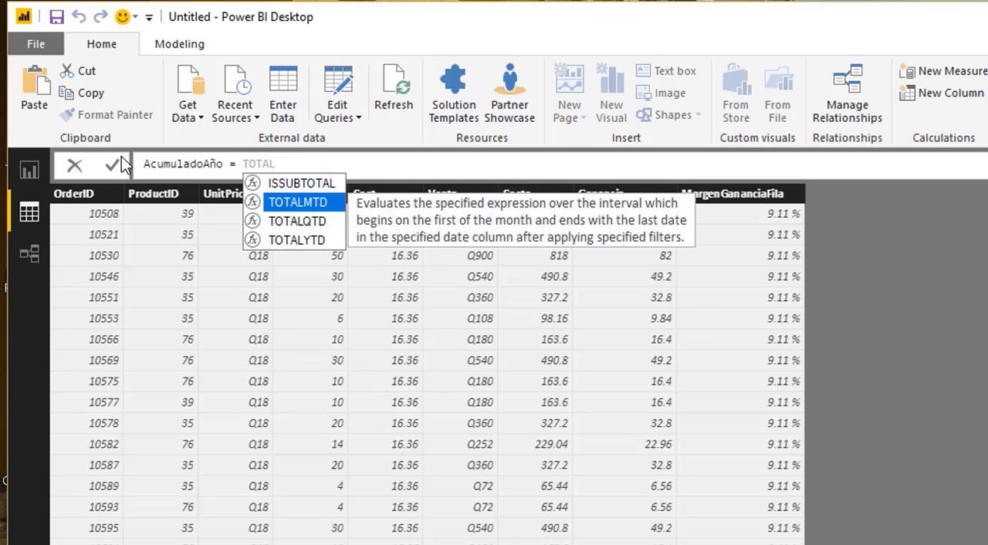
{"action": "left_click", "coordinate": [324, 244]}
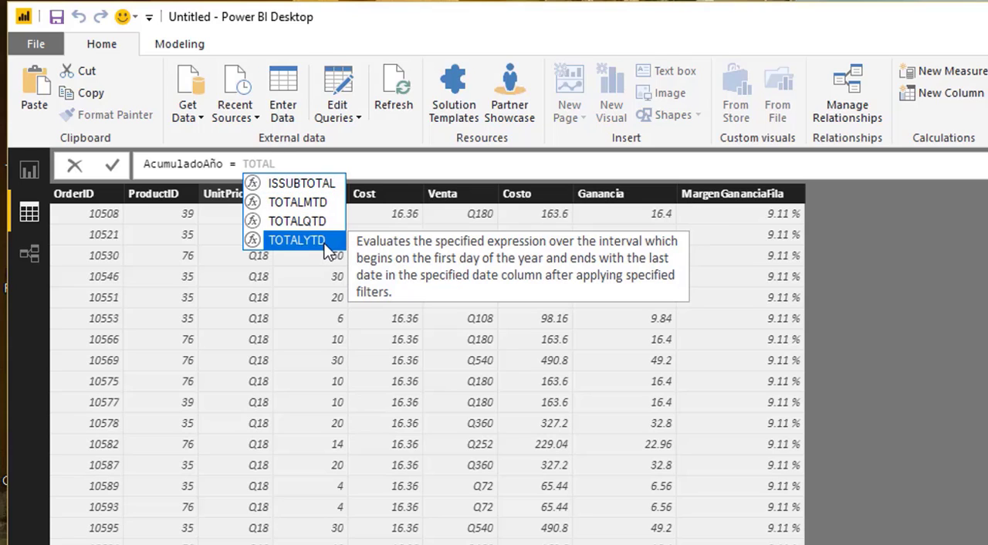
{"action": "double_click", "coordinate": [324, 244]}
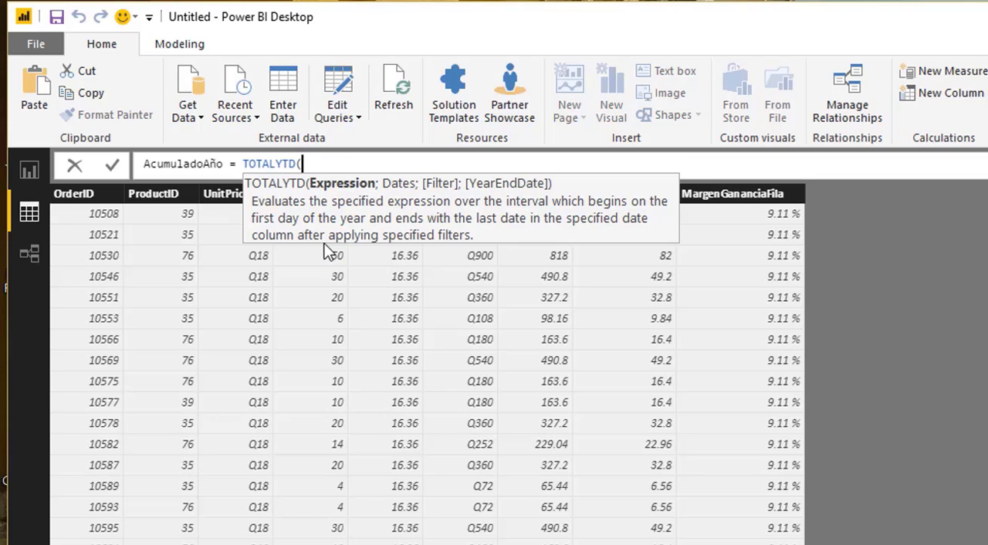
- Enter SUM of 'Order Details'[Venta] as the expression argument of TOTALYTD
{"action": "type", "text": "SUM"}
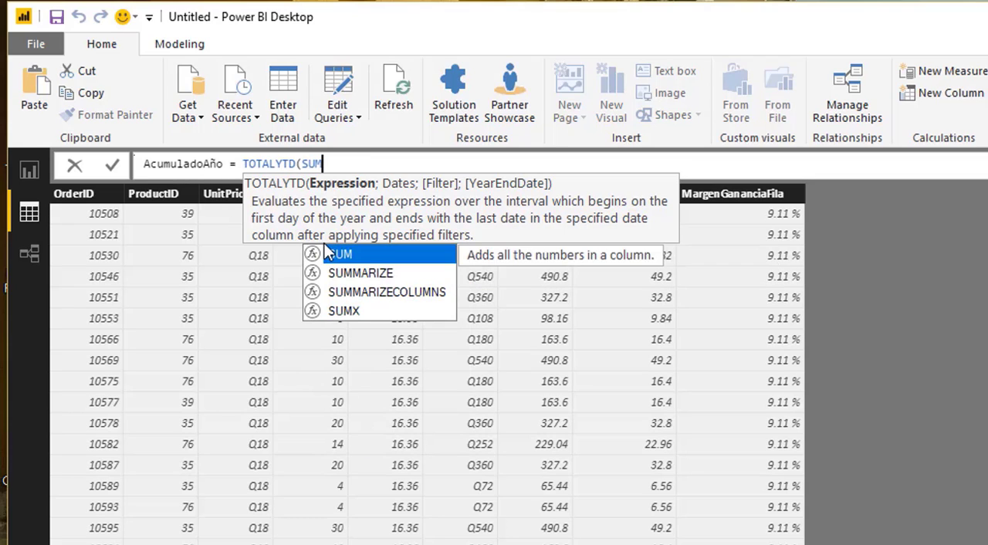
{"action": "type", "text": "("}
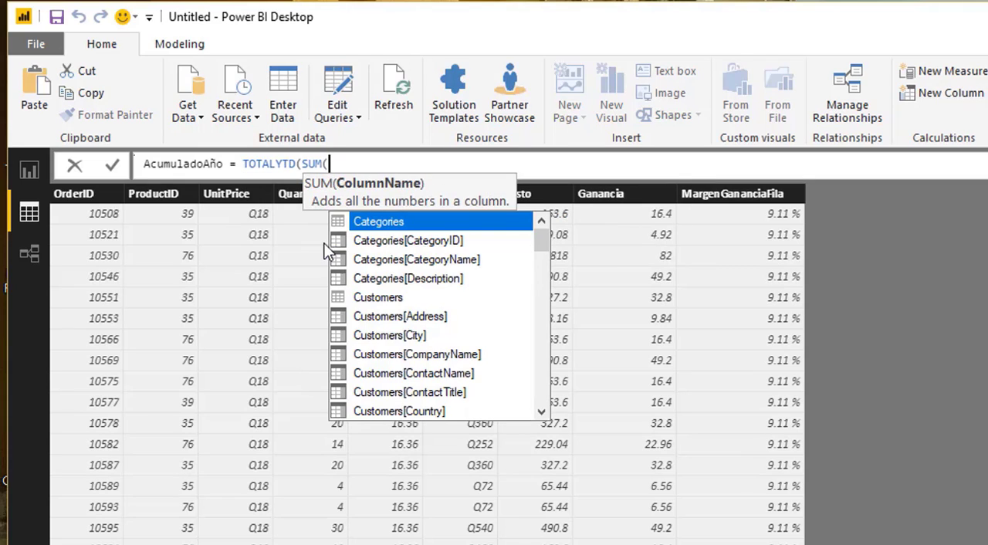
{"action": "type", "text": "O"}
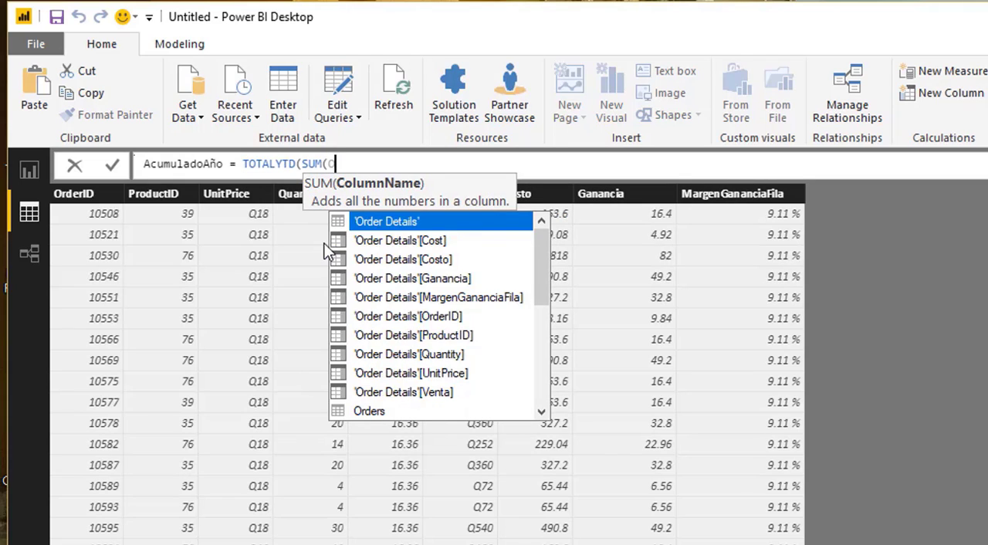
{"action": "type", "text": "r"}
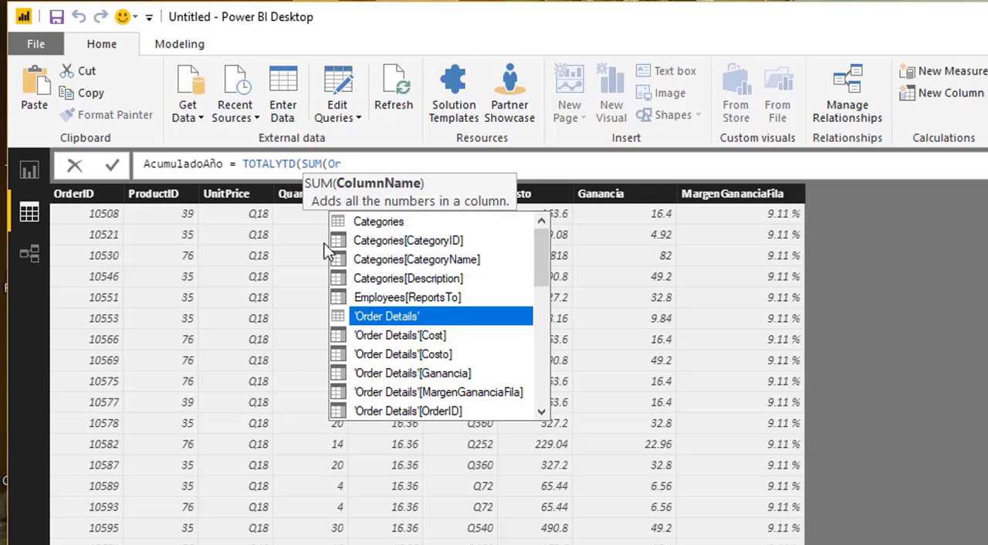
{"action": "key", "text": "Down"}
{"action": "key", "text": "Down"}
{"action": "key", "text": "Down"}
{"action": "key", "text": "Down"}
{"action": "key", "text": "Down"}
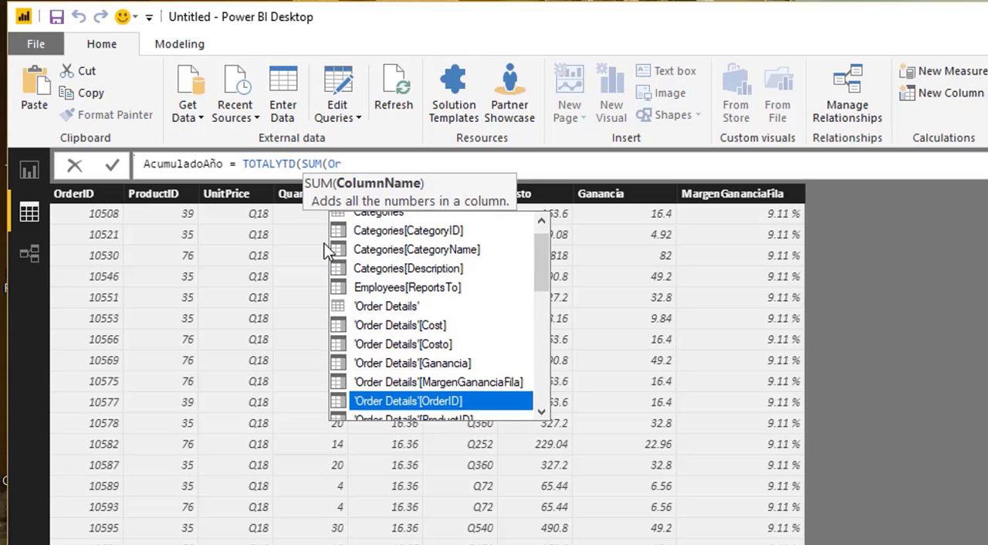
{"action": "key", "text": "Down"}
{"action": "key", "text": "Down"}
{"action": "key", "text": "Down"}
{"action": "key", "text": "Down"}
{"action": "key", "text": "Tab"}
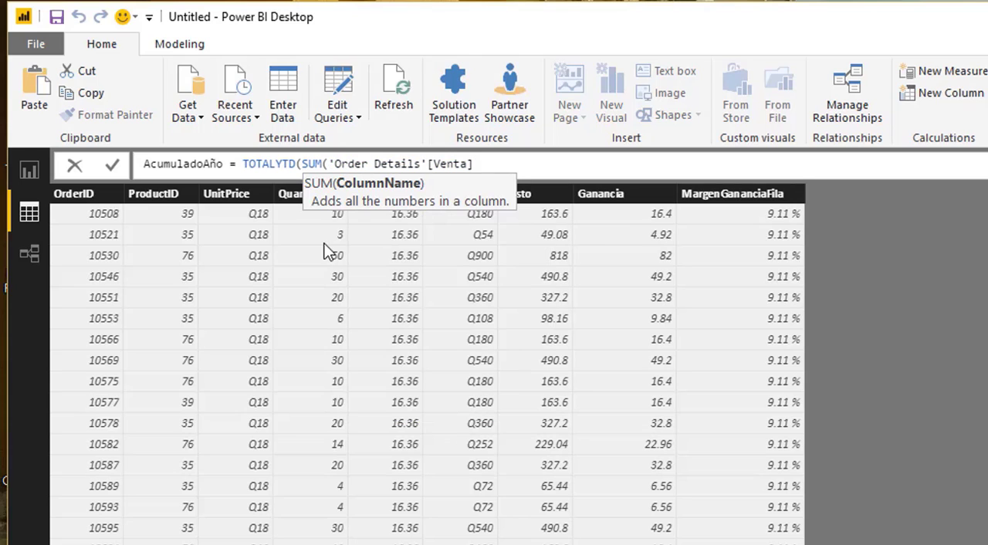
{"action": "type", "text": ";"}
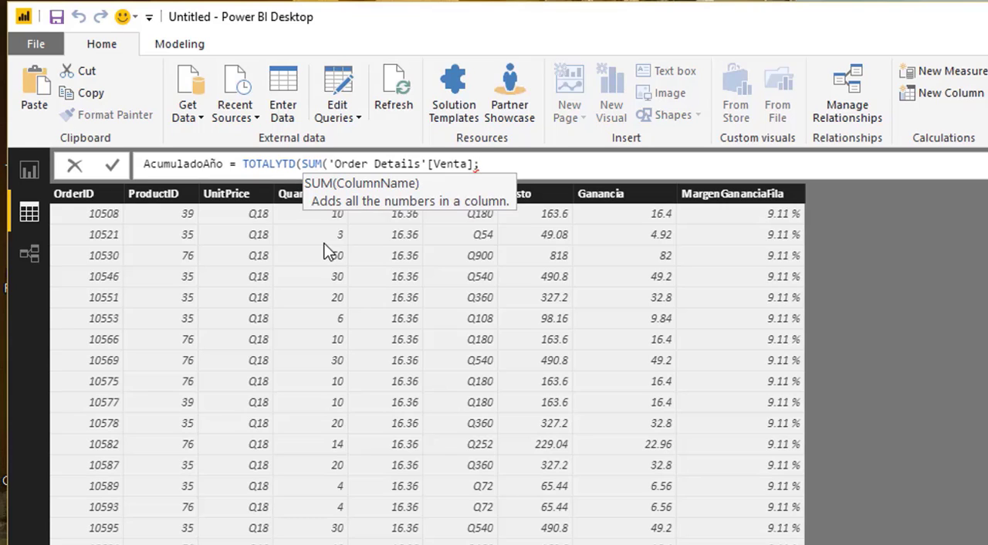
{"action": "key", "text": "BackSpace"}
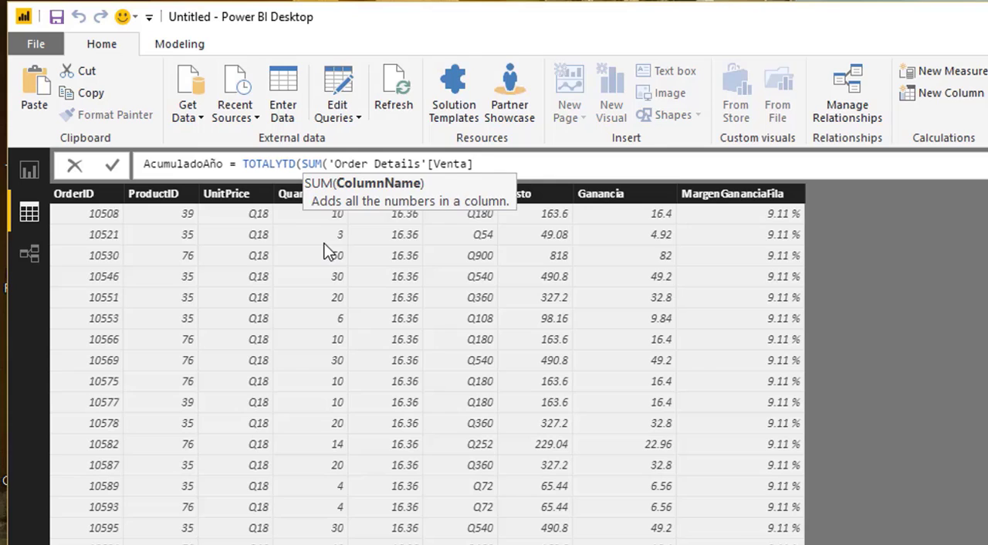
- Close the SUM, give Orders[OrderDate].[Date] as the dates argument, and commit the AcumuladoAño measure
{"action": "type", "text": ");ORder"}
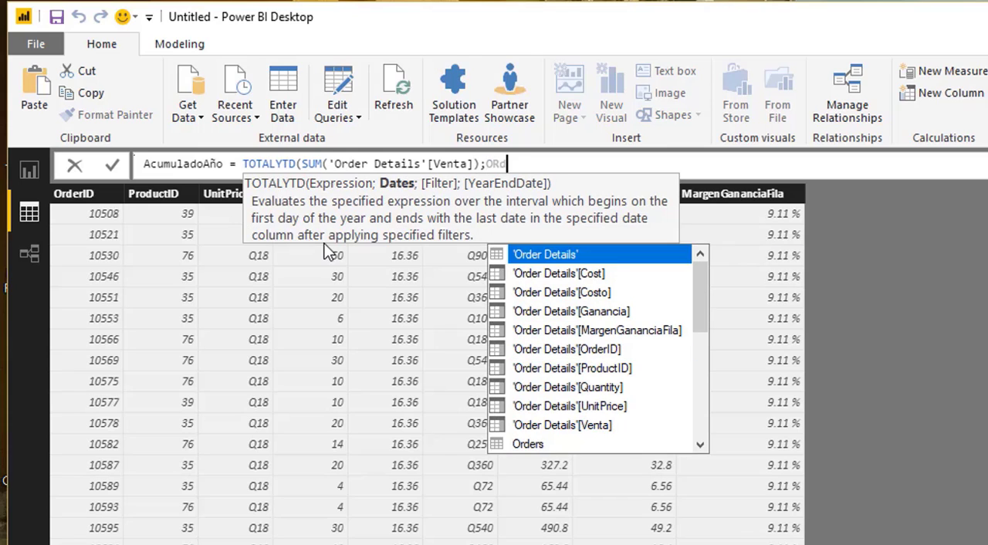
{"action": "key", "text": "Down"}
{"action": "key", "text": "Down"}
{"action": "key", "text": "Down"}
{"action": "key", "text": "Down"}
{"action": "key", "text": "Down"}
{"action": "key", "text": "Down"}
{"action": "key", "text": "Down"}
{"action": "key", "text": "Down"}
{"action": "key", "text": "Down"}
{"action": "key", "text": "Down"}
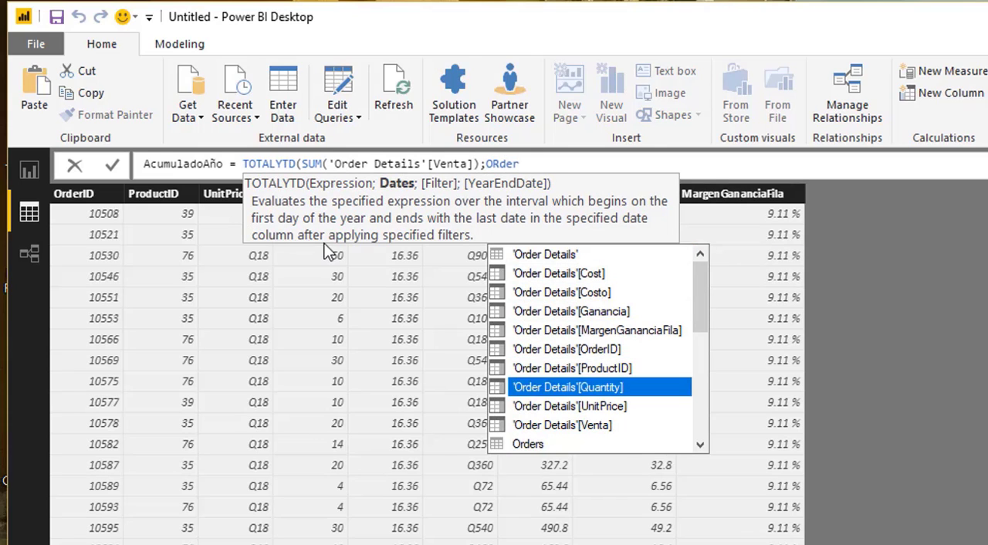
{"action": "key", "text": "Down"}
{"action": "key", "text": "Down"}
{"action": "key", "text": "Down"}
{"action": "key", "text": "Down"}
{"action": "key", "text": "Down"}
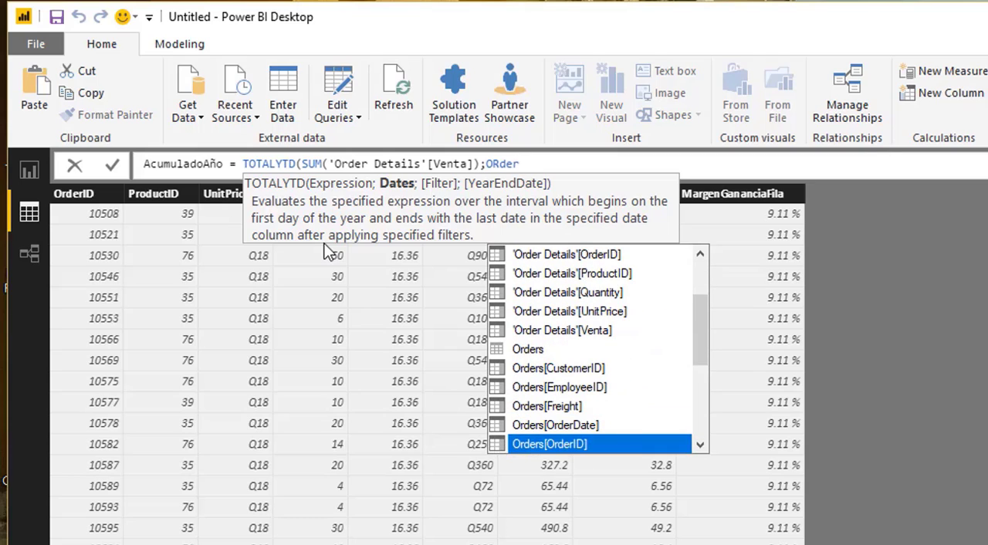
{"action": "key", "text": "Up"}
{"action": "key", "text": "Tab"}
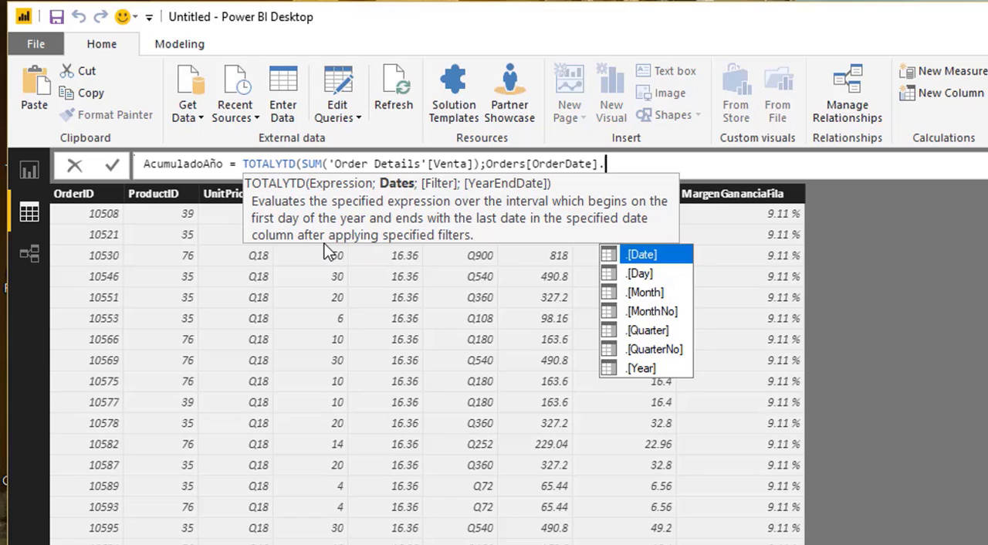
{"action": "key", "text": "Tab"}
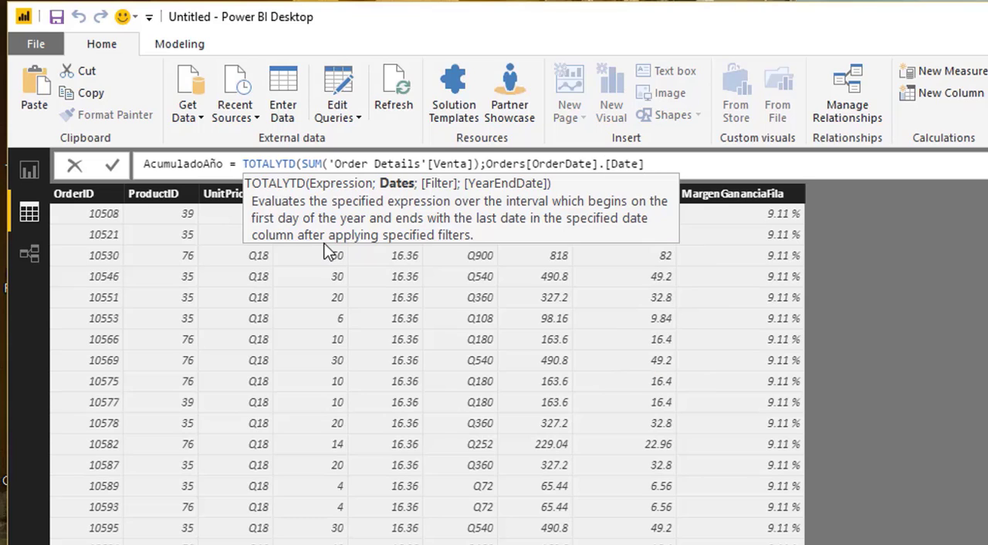
{"action": "type", "text": ")"}
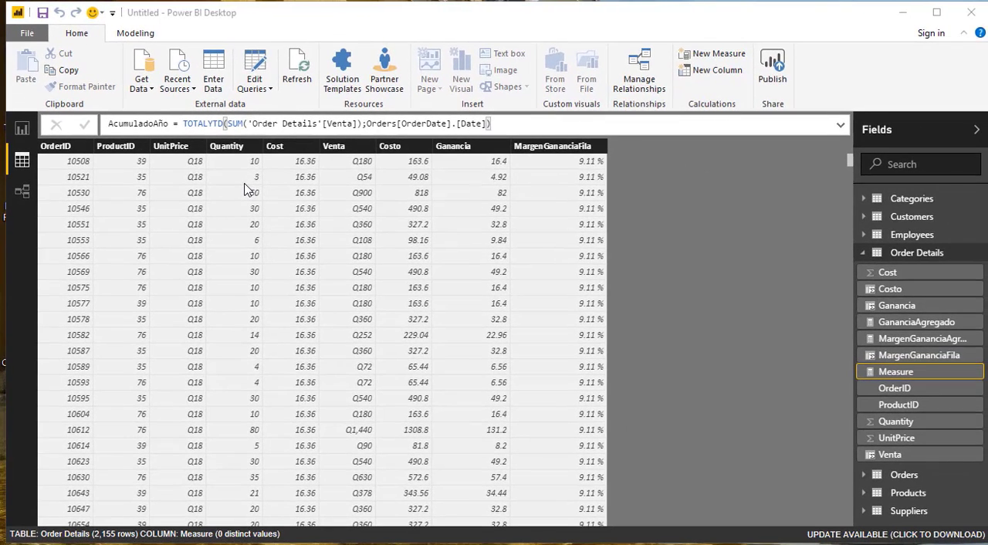
{"action": "key", "text": "Return"}
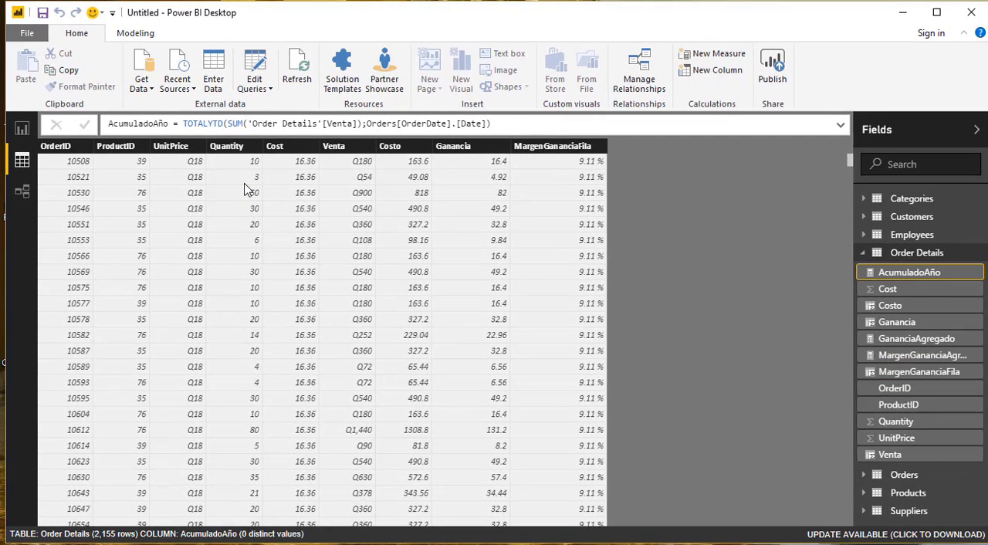
- Return to the report and add the AcumuladoAño measure to the year-month table
{"action": "left_click", "coordinate": [27, 134]}
{"action": "left_click", "coordinate": [300, 180]}
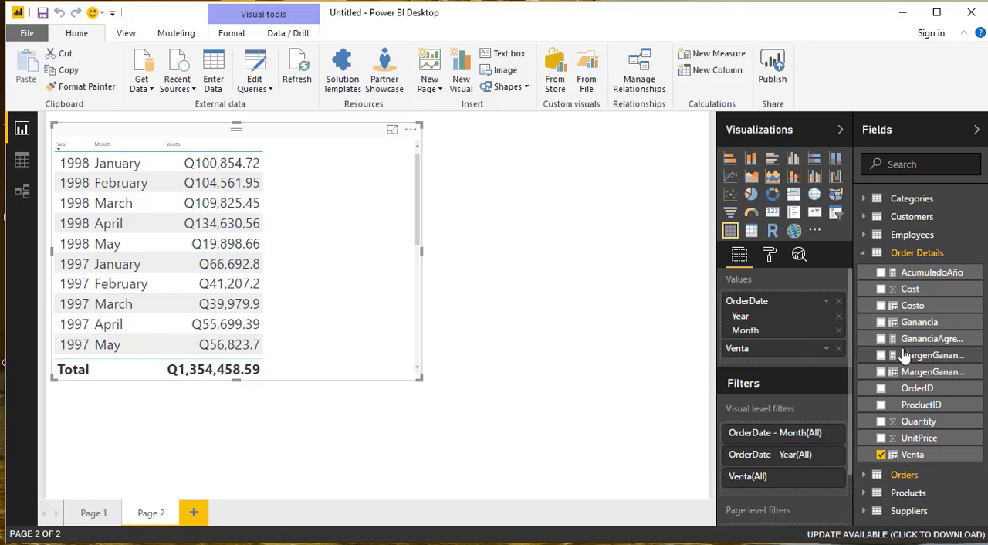
{"action": "left_click", "coordinate": [881, 273]}
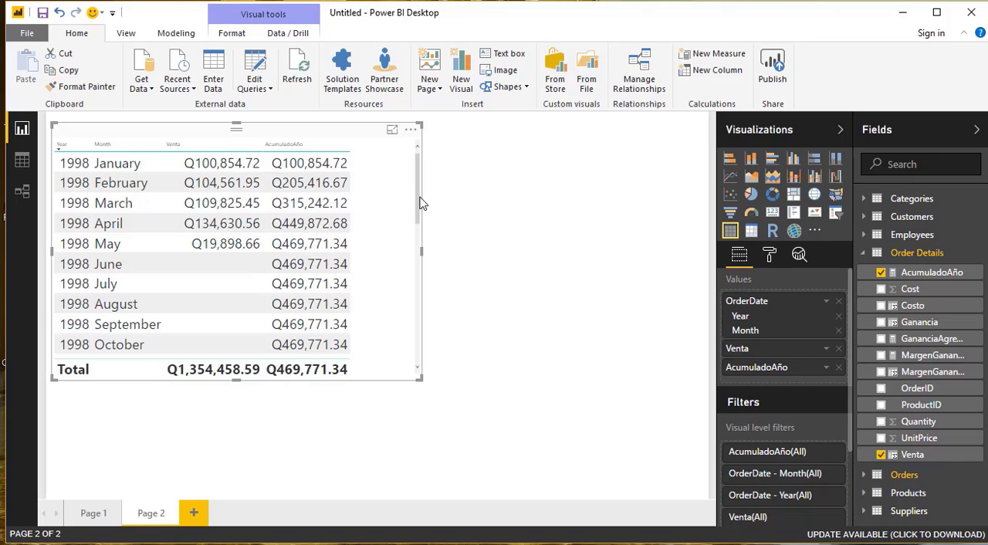
- Check the cumulative values across the years and sort the table by Year in ascending order
{"action": "left_click_drag", "start_coordinate": [420, 202], "coordinate": [425, 237]}
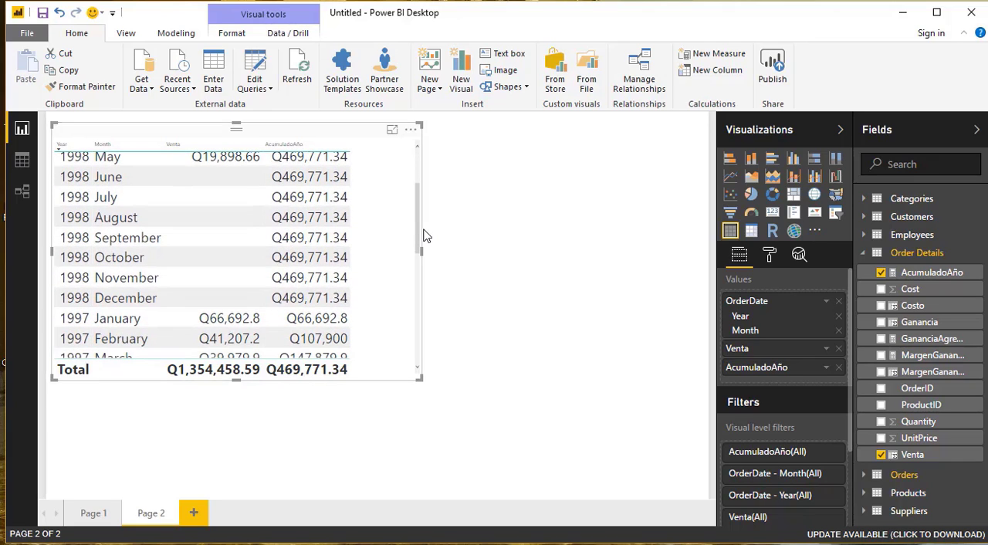
{"action": "left_click", "coordinate": [429, 236]}
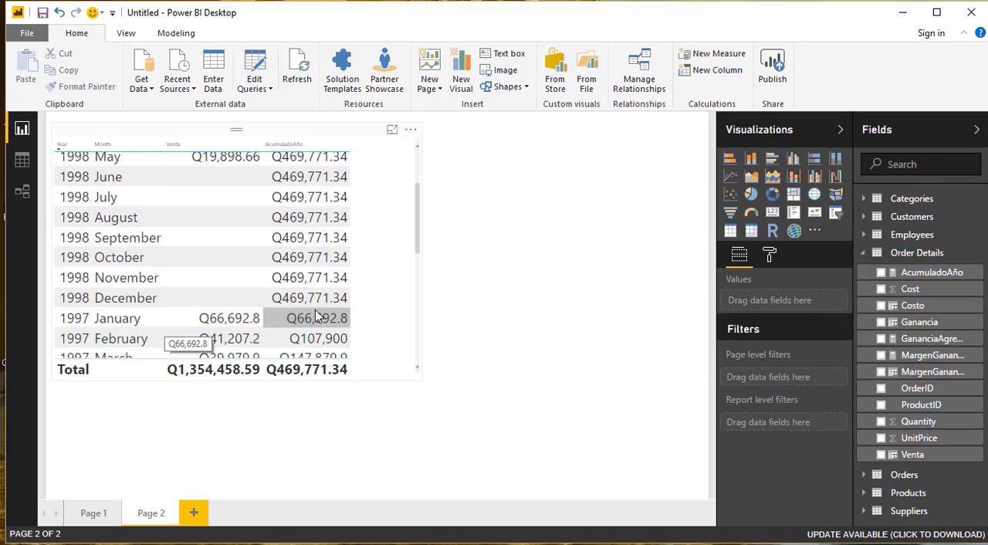
{"action": "left_click_drag", "start_coordinate": [420, 247], "coordinate": [413, 164]}
{"action": "left_click", "coordinate": [413, 165]}
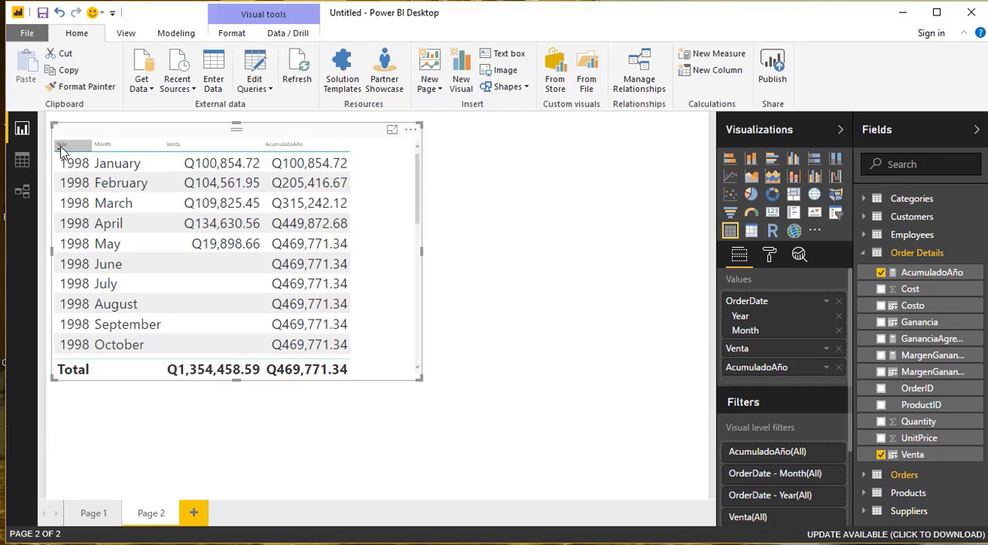
{"action": "left_click", "coordinate": [60, 147]}
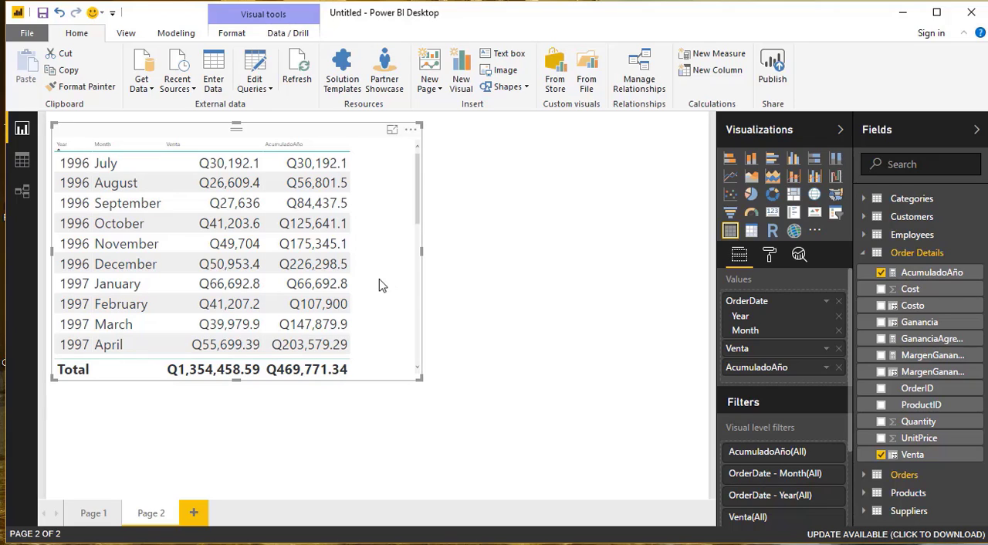
- Examine the relationships between the tables and the formula of the Venta column in Order Details
{"action": "left_click", "coordinate": [26, 194]}
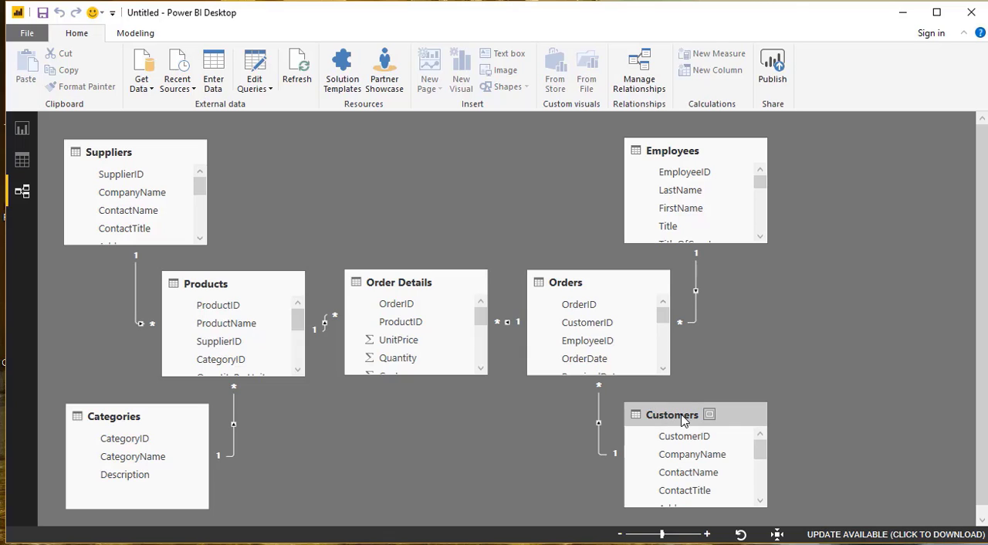
{"action": "mouse_move", "coordinate": [761, 452]}
{"action": "left_mouse_down"}
{"action": "mouse_move", "coordinate": [760, 469]}
{"action": "mouse_move", "coordinate": [763, 445]}
{"action": "left_mouse_up"}
{"action": "left_click", "coordinate": [23, 165]}
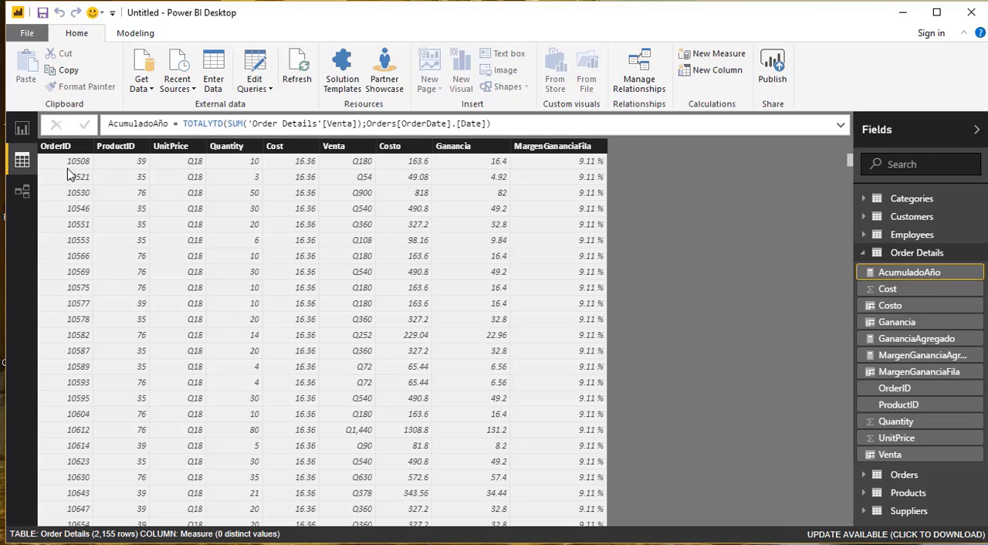
{"action": "left_click", "coordinate": [341, 149]}
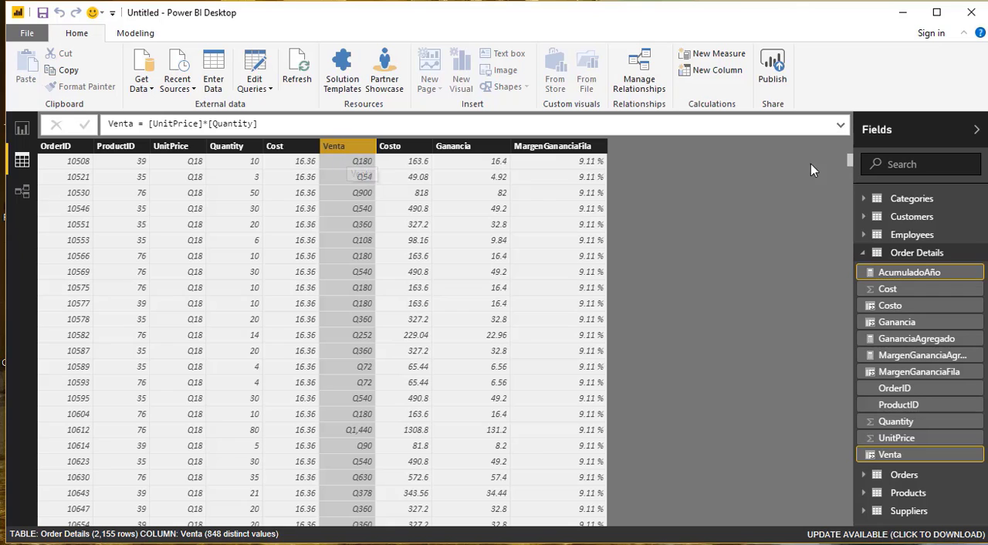
- Start a new measure in the Customers table and name it VentaIndividualCliente
{"action": "left_click", "coordinate": [927, 219]}
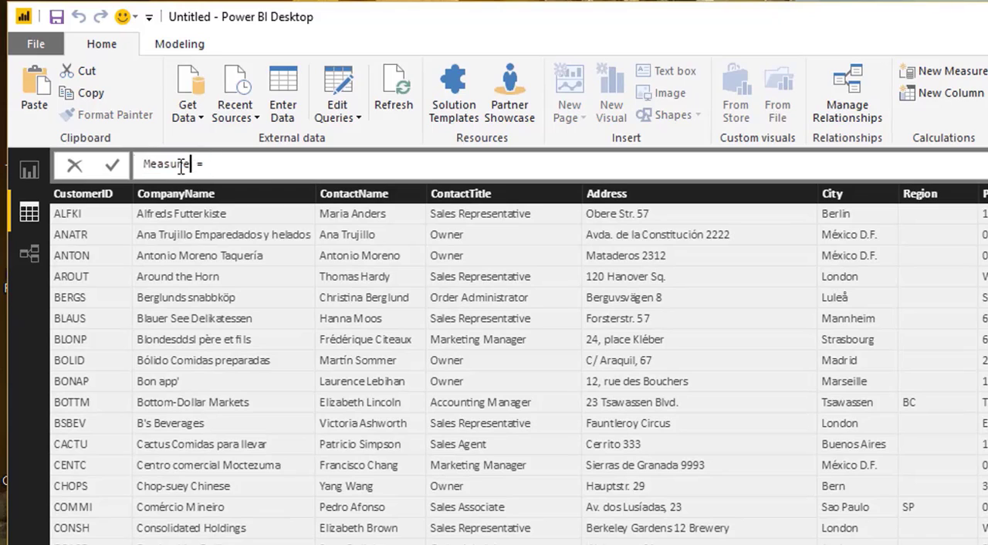
{"action": "double_click", "coordinate": [192, 164]}
{"action": "type", "text": "VentaIndi"}
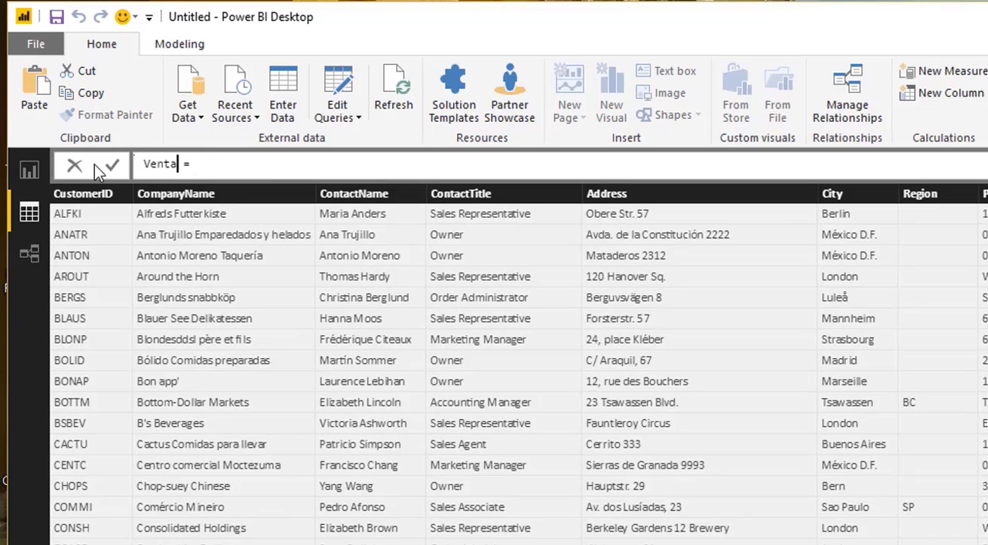
{"action": "type", "text": "vi"}
{"action": "type", "text": "dualCliente"}
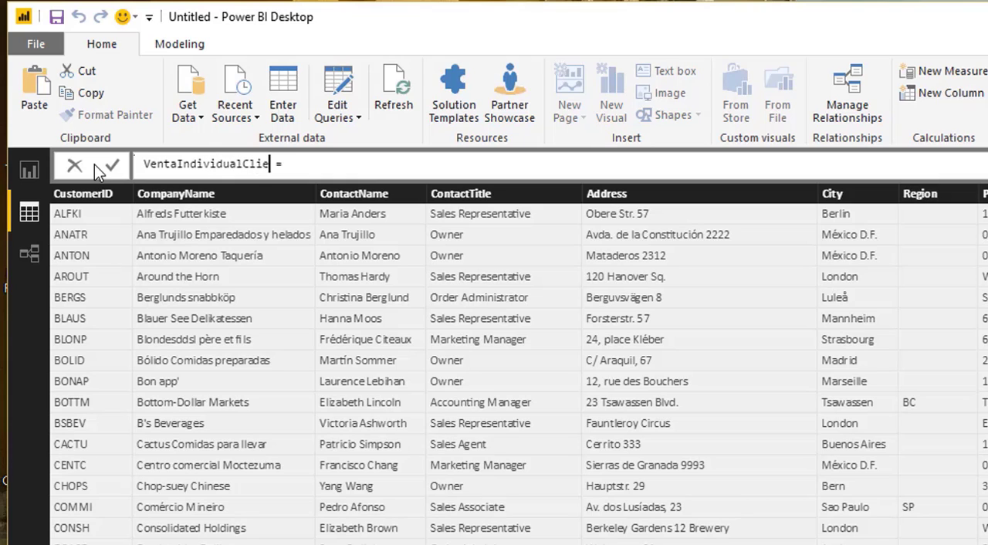
- Begin the measure's formula with SUMX, giving RELATEDTABLE('Order Details') as its table argument
{"action": "key", "text": "End"}
{"action": "type", "text": "SUM"}
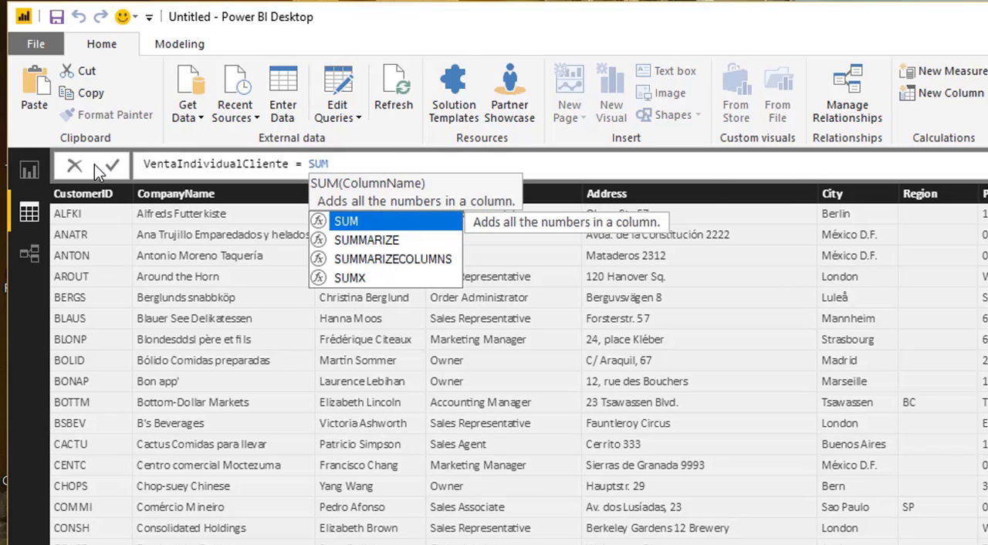
{"action": "type", "text": "X("}
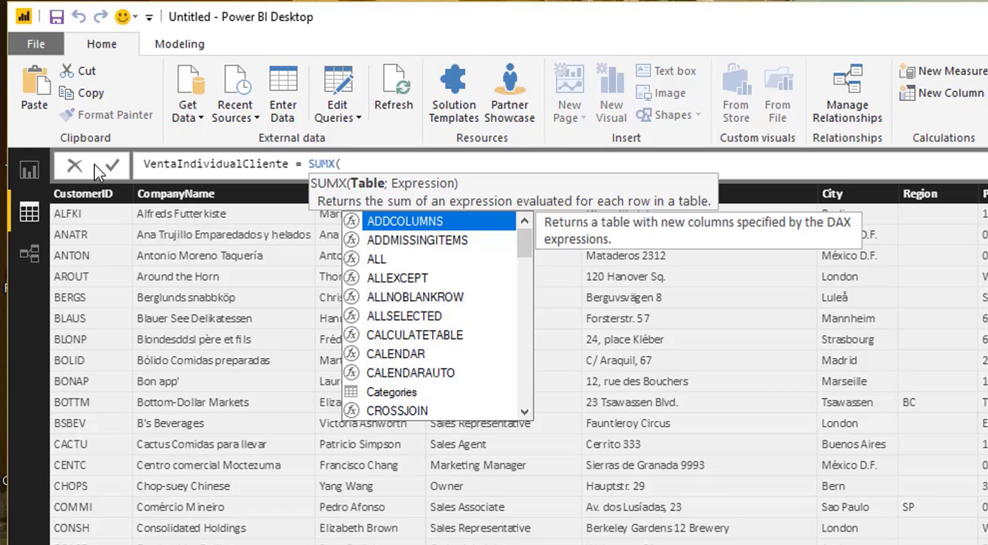
{"action": "type", "text": "re"}
{"action": "key", "text": "Tab"}
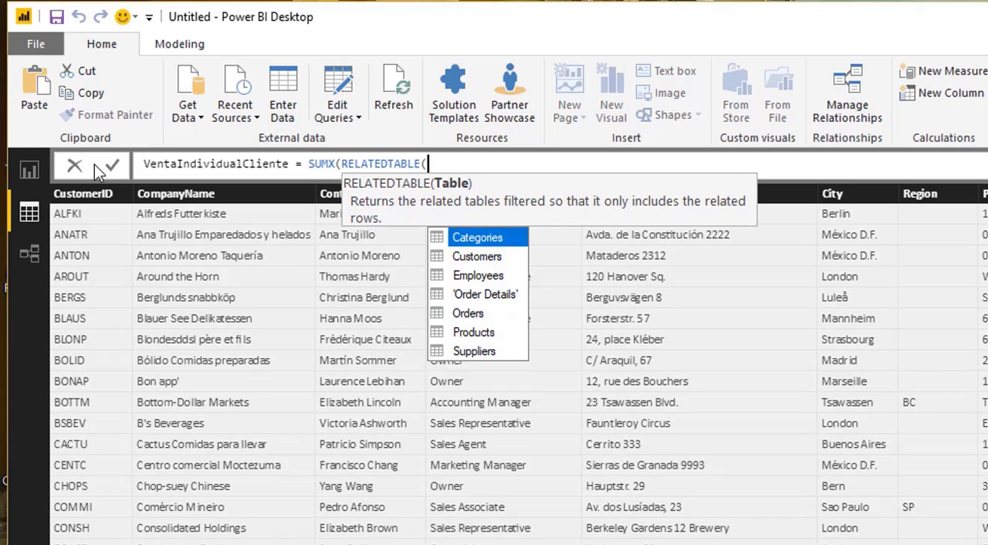
{"action": "type", "text": "'o"}
{"action": "key", "text": "Tab"}
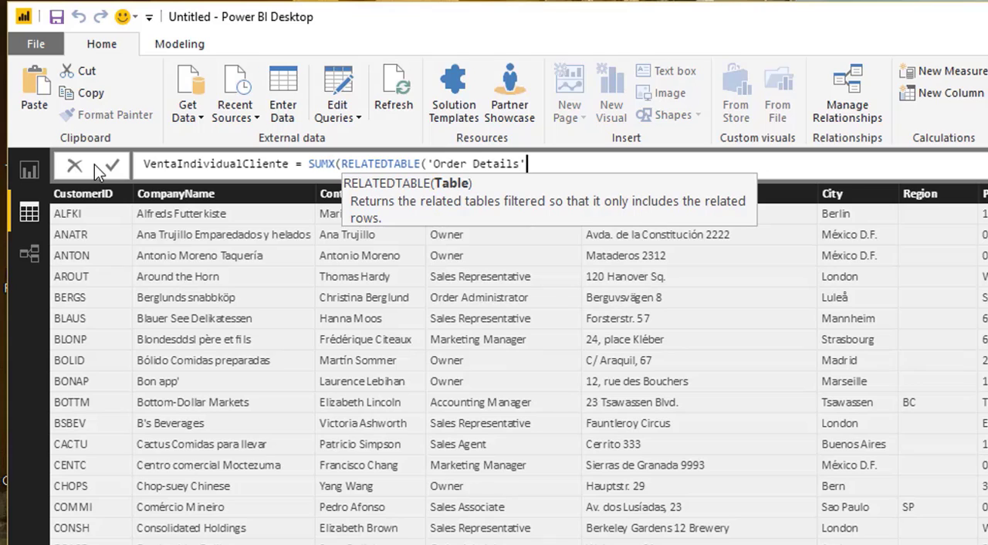
{"action": "type", "text": ");"}
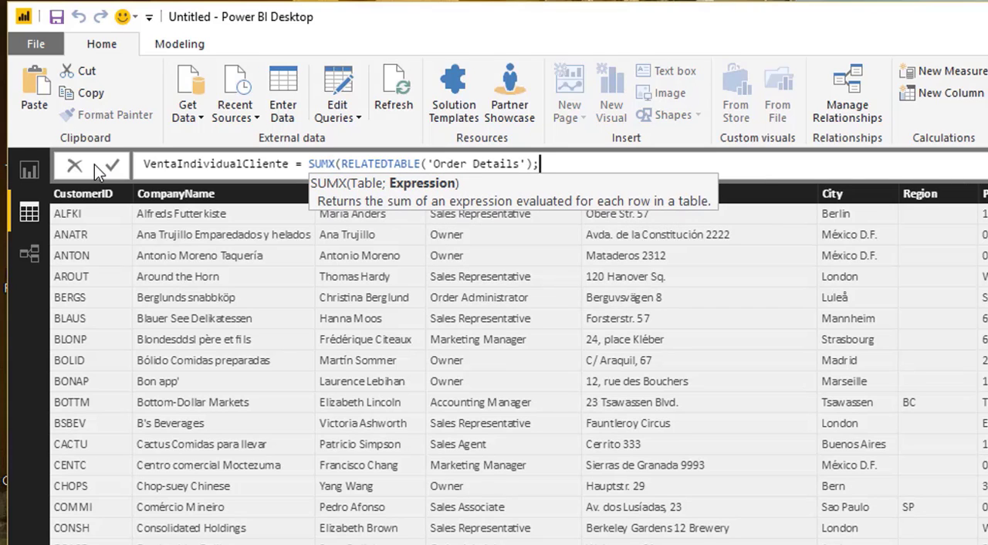
{"action": "type", "text": " Or"}
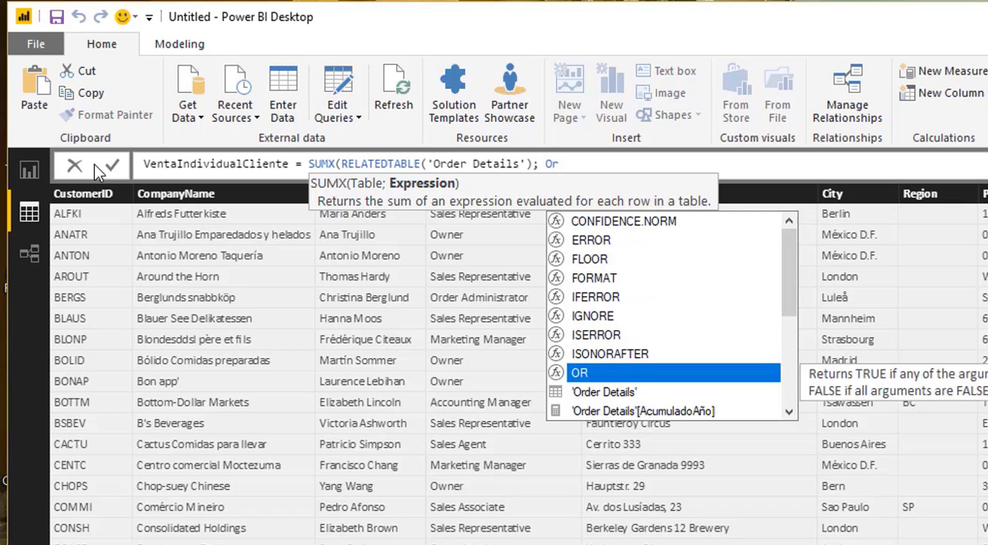
- Give 'Order Details'[Venta] as the SUMX expression, close the formula, and commit the VentaIndividualCliente measure
{"action": "key", "text": "Down"}
{"action": "key", "text": "Tab"}
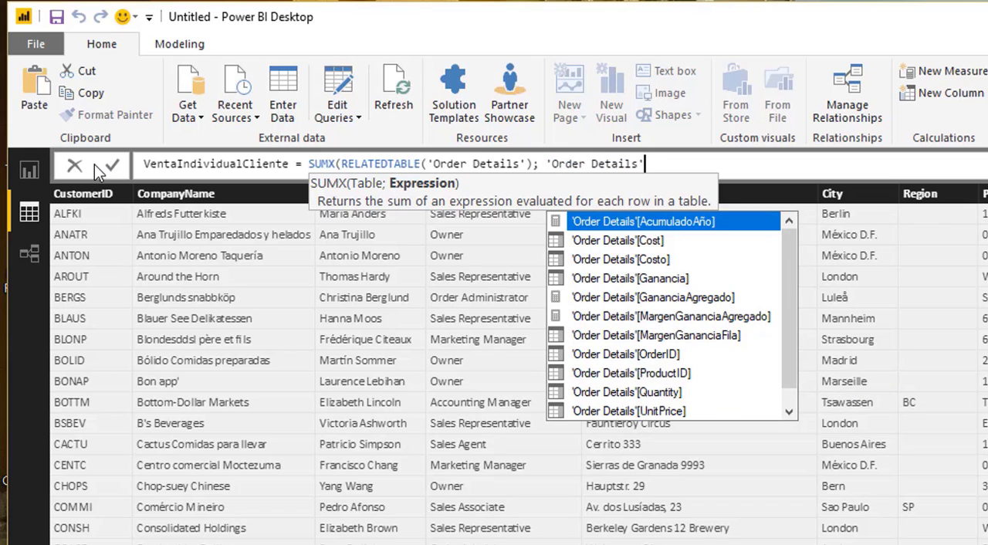
{"action": "key", "text": "Down"}
{"action": "key", "text": "Down"}
{"action": "key", "text": "Down"}
{"action": "key", "text": "Down"}
{"action": "key", "text": "Down"}
{"action": "key", "text": "Down"}
{"action": "key", "text": "Down"}
{"action": "key", "text": "Down"}
{"action": "key", "text": "Down"}
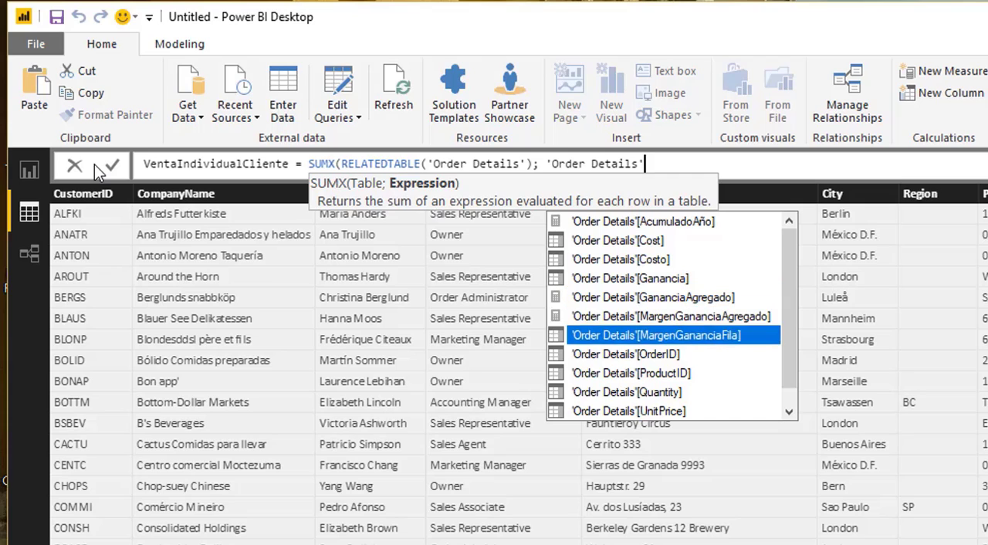
{"action": "key", "text": "Down"}
{"action": "key", "text": "Down"}
{"action": "key", "text": "Tab"}
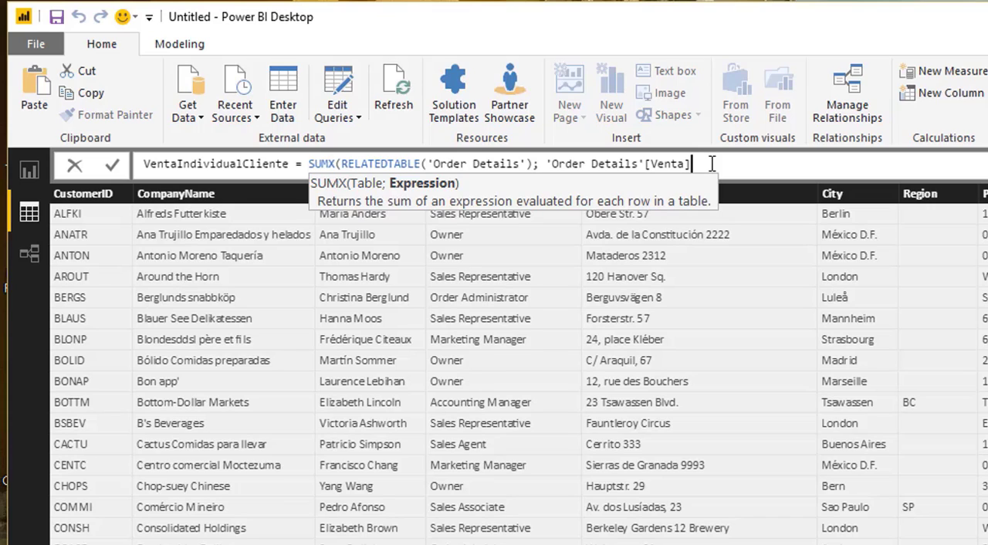
{"action": "type", "text": ")"}
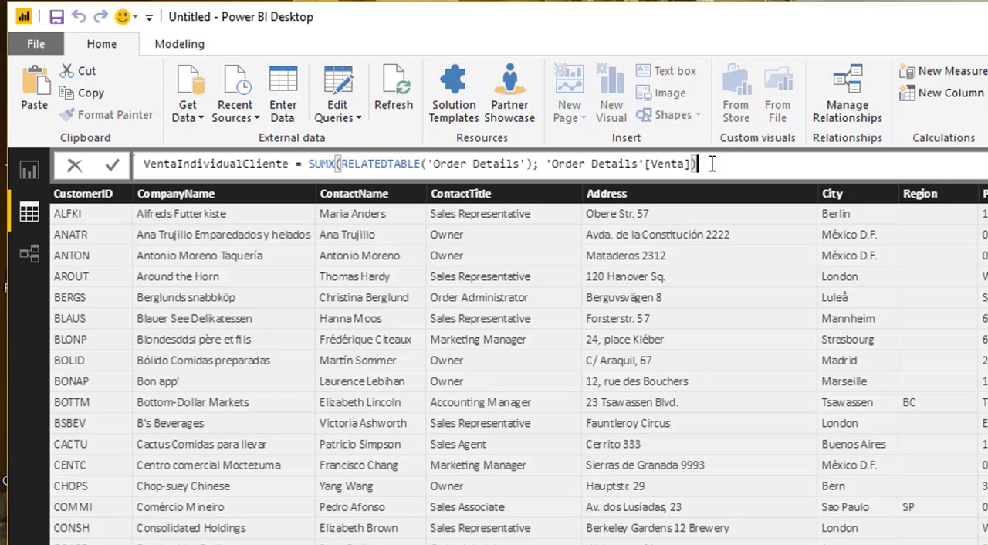
{"action": "key", "text": "Return"}
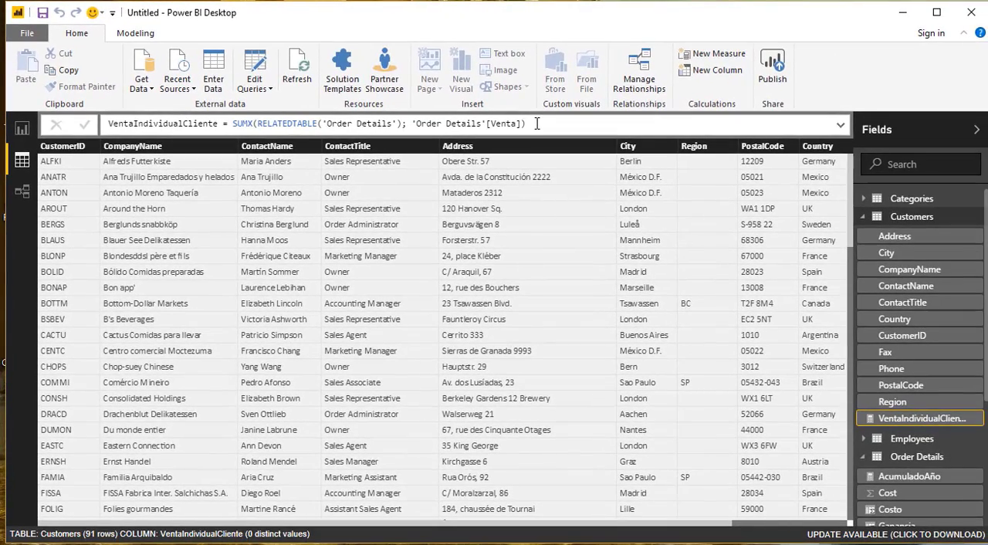
- Add a new report page with a table showing CompanyName and VentaIndividualCliente from Customers
{"action": "left_click", "coordinate": [22, 128]}
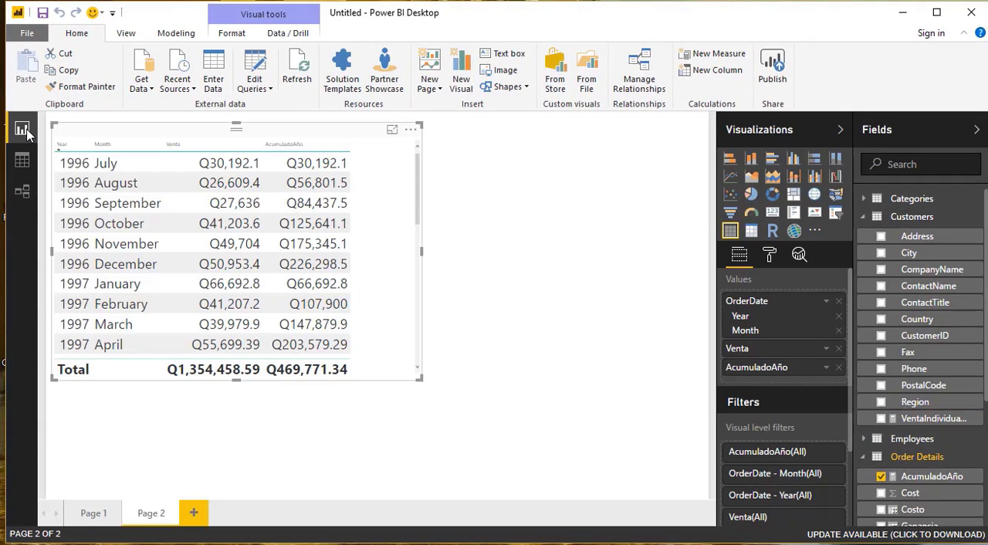
{"action": "left_click", "coordinate": [193, 512]}
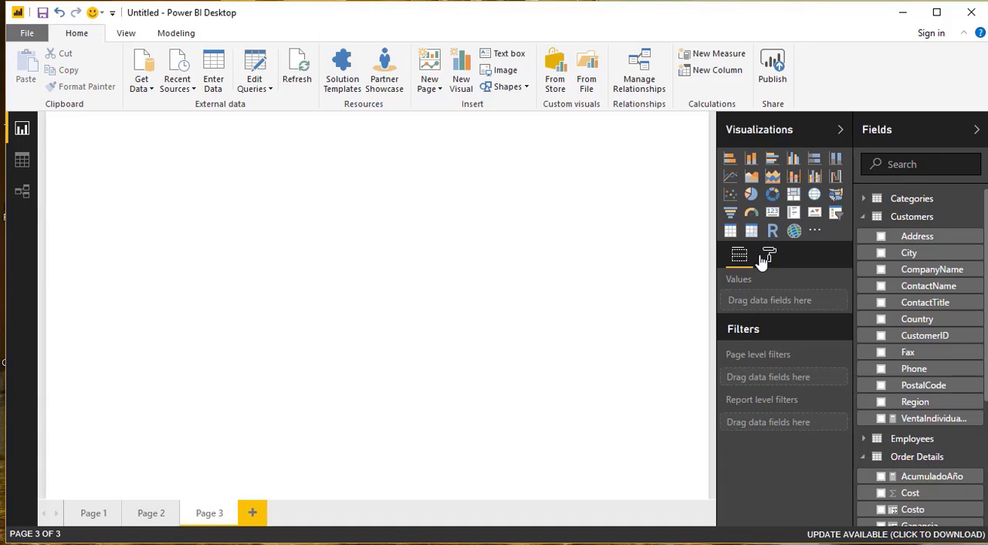
{"action": "left_click", "coordinate": [731, 232]}
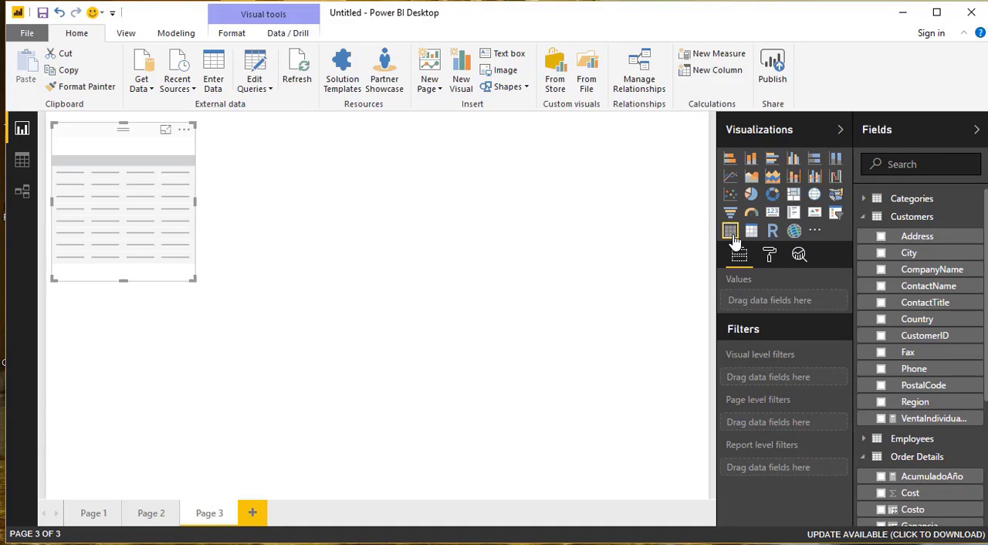
{"action": "left_click", "coordinate": [881, 271]}
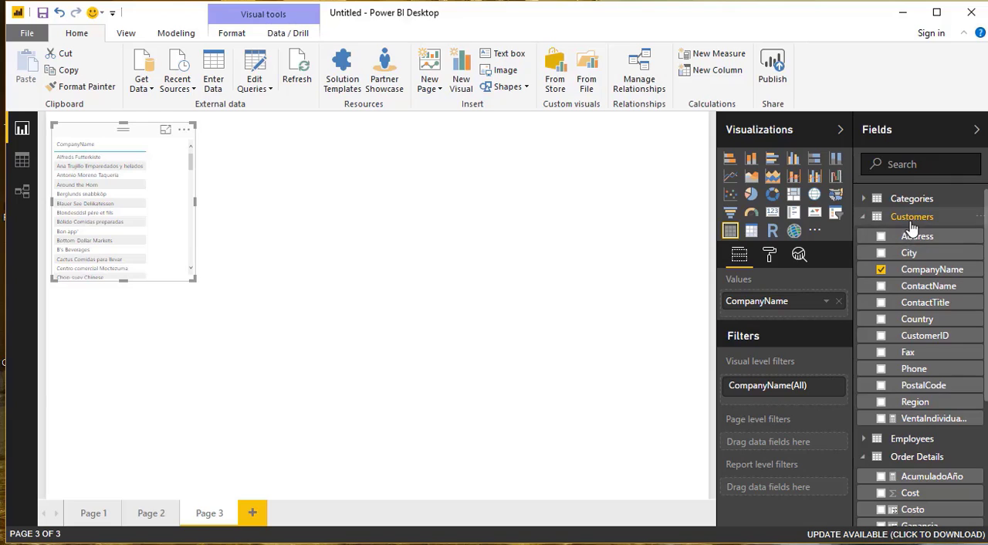
{"action": "left_click", "coordinate": [881, 419]}
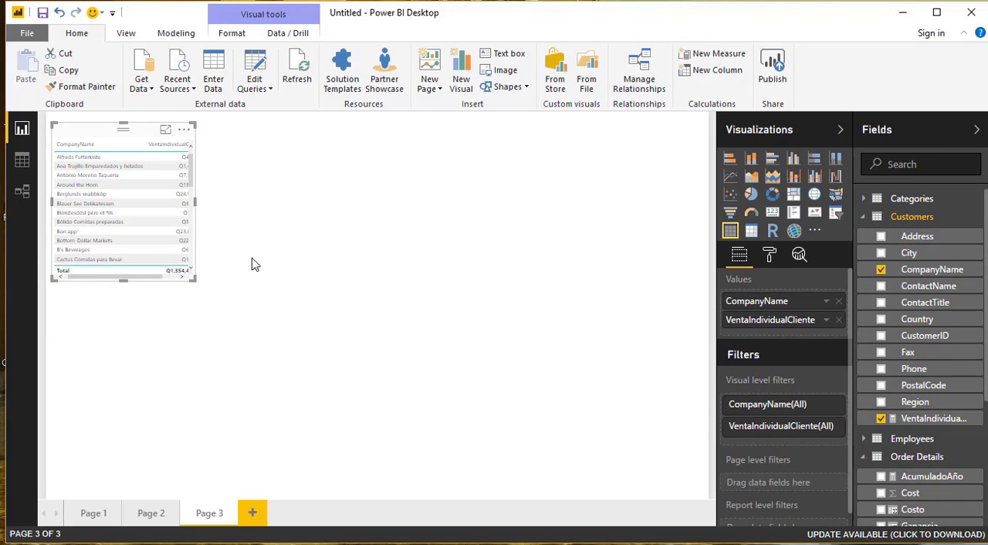
- Set the text size of the customer sales table's values to 22 and enlarge the table to fit both columns
{"action": "left_click_drag", "start_coordinate": [193, 280], "coordinate": [307, 325]}
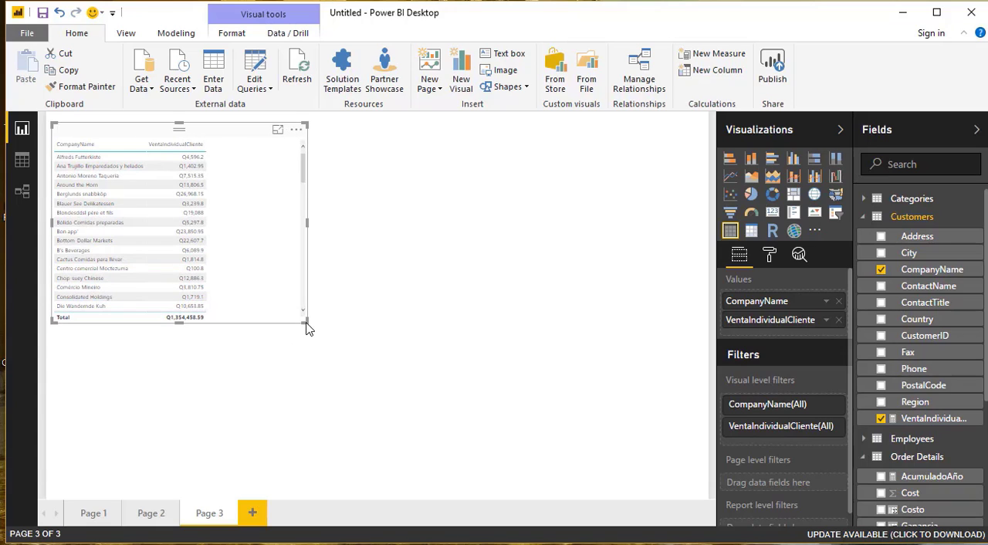
{"action": "left_click", "coordinate": [770, 257]}
{"action": "left_click", "coordinate": [729, 418]}
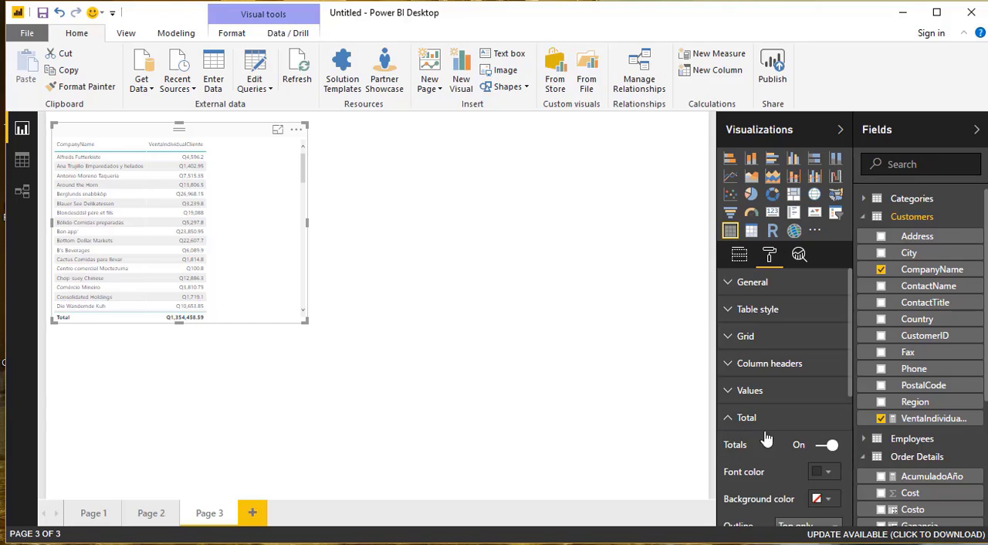
{"action": "left_click", "coordinate": [728, 418]}
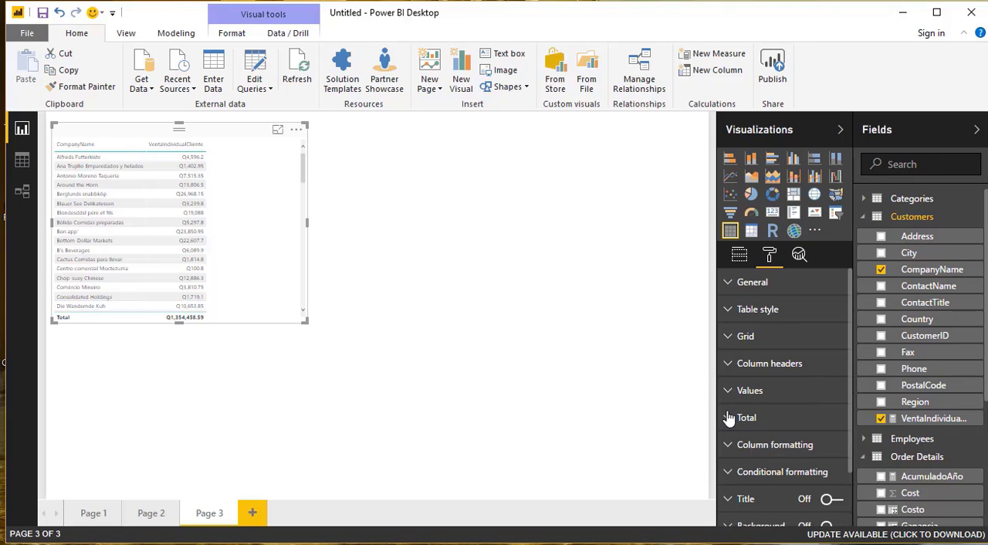
{"action": "left_click", "coordinate": [728, 391]}
{"action": "scroll", "coordinate": [814, 417], "scroll_direction": "down", "scroll_amount": 5}
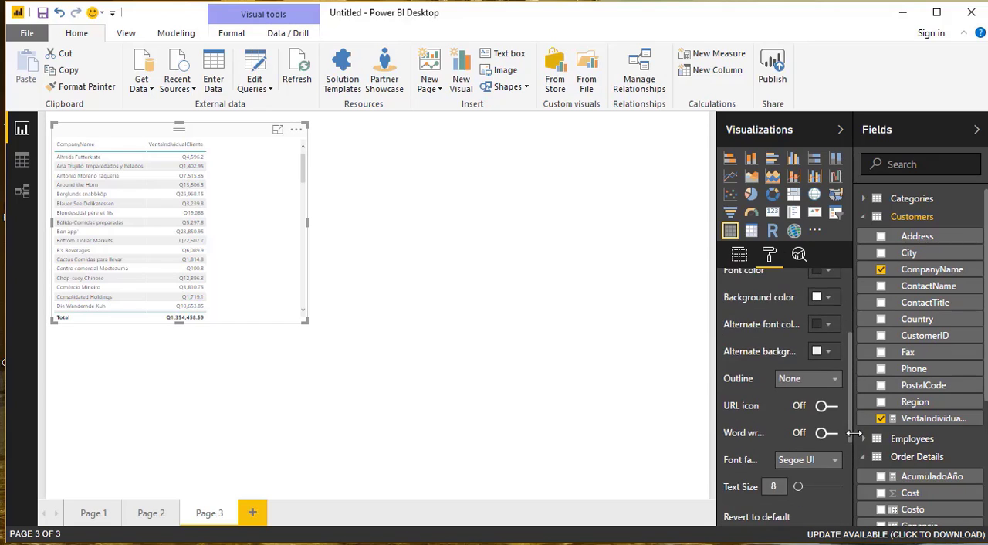
{"action": "left_click", "coordinate": [816, 474]}
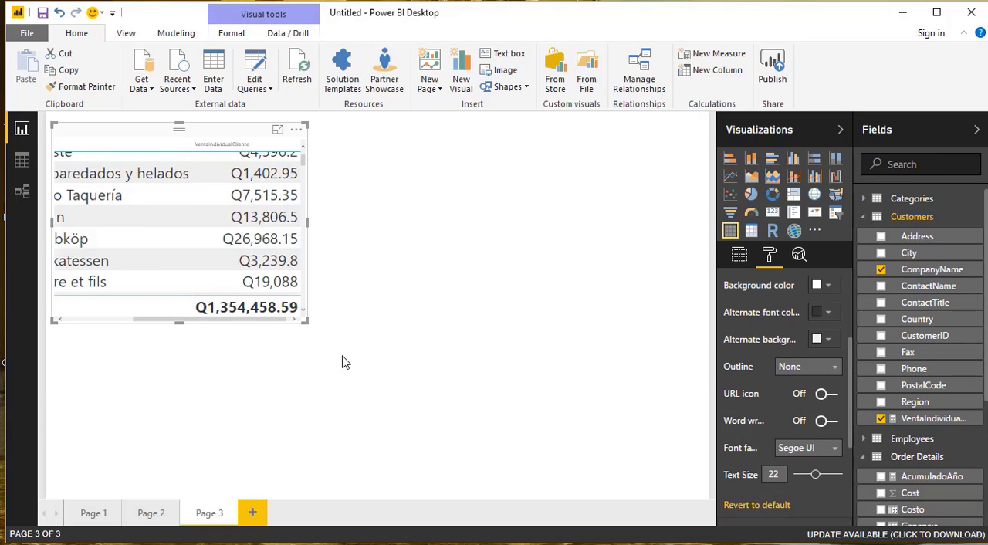
{"action": "left_click_drag", "start_coordinate": [309, 325], "coordinate": [430, 386]}
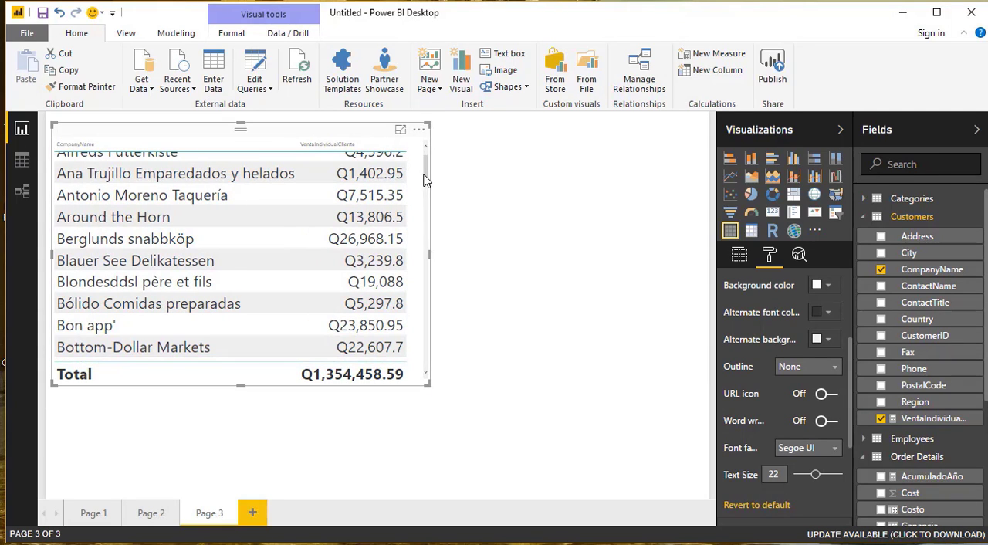
{"action": "scroll", "coordinate": [426, 165], "scroll_direction": "up", "scroll_amount": 1}
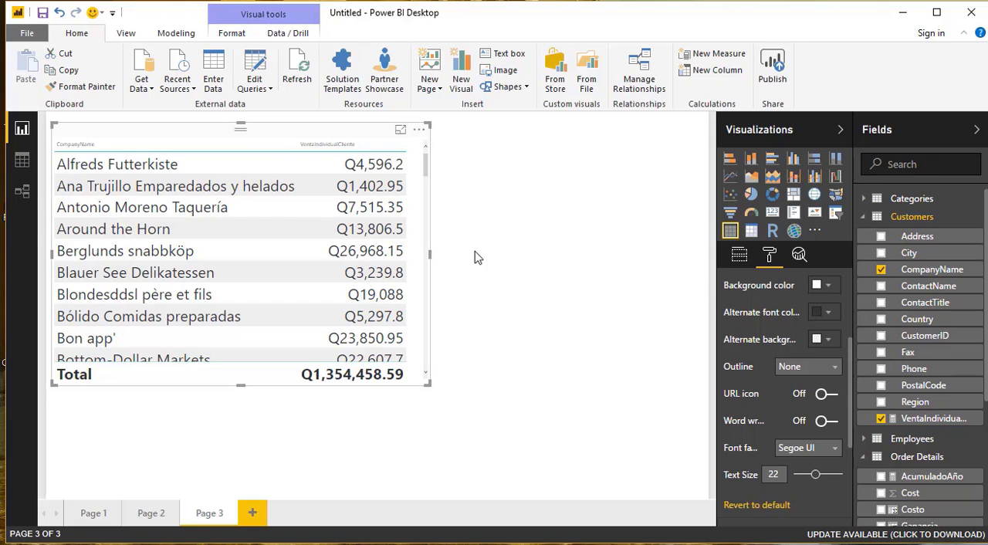
- Convert the customer sales table to an enlarged pie chart and inspect the Save-a-lot Markets and Ernst Handel slices
{"action": "left_click", "coordinate": [752, 195]}
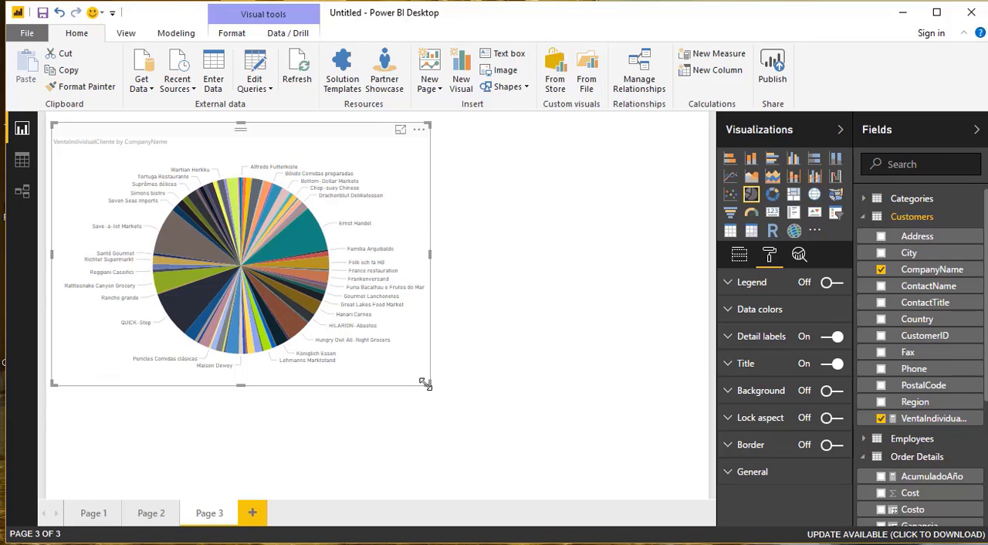
{"action": "left_click_drag", "start_coordinate": [425, 384], "coordinate": [607, 511]}
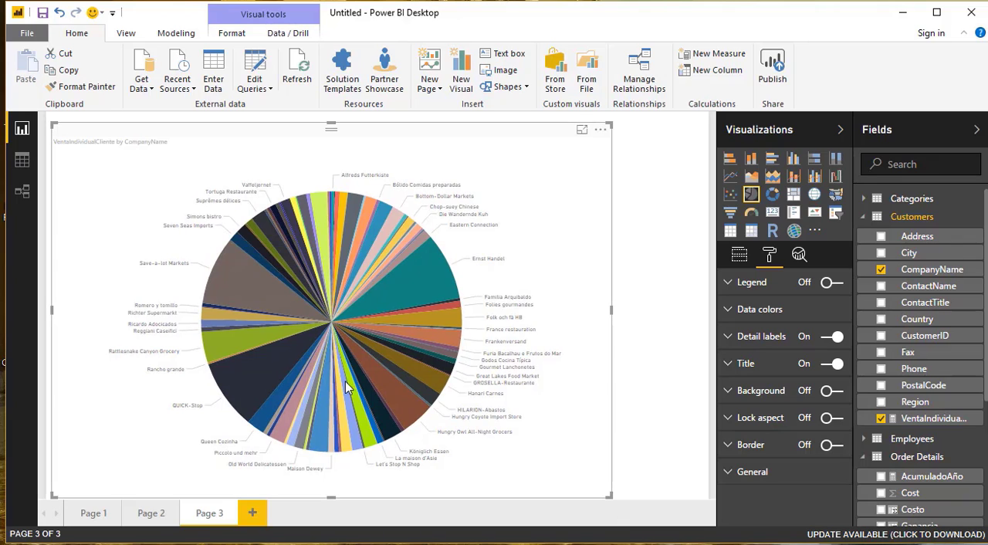
{"action": "left_click", "coordinate": [233, 279]}
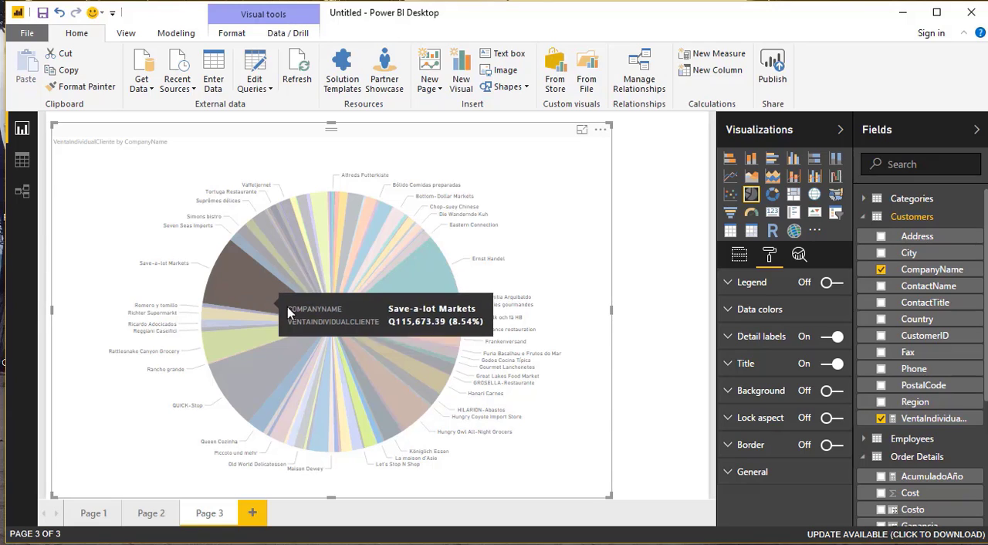
{"action": "left_click", "coordinate": [434, 277]}
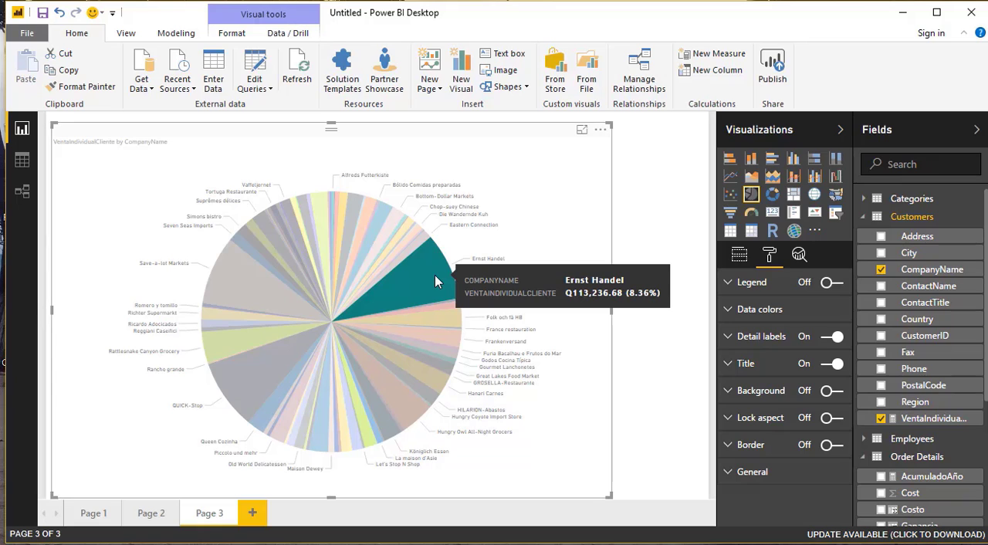
{"action": "left_click", "coordinate": [565, 225]}
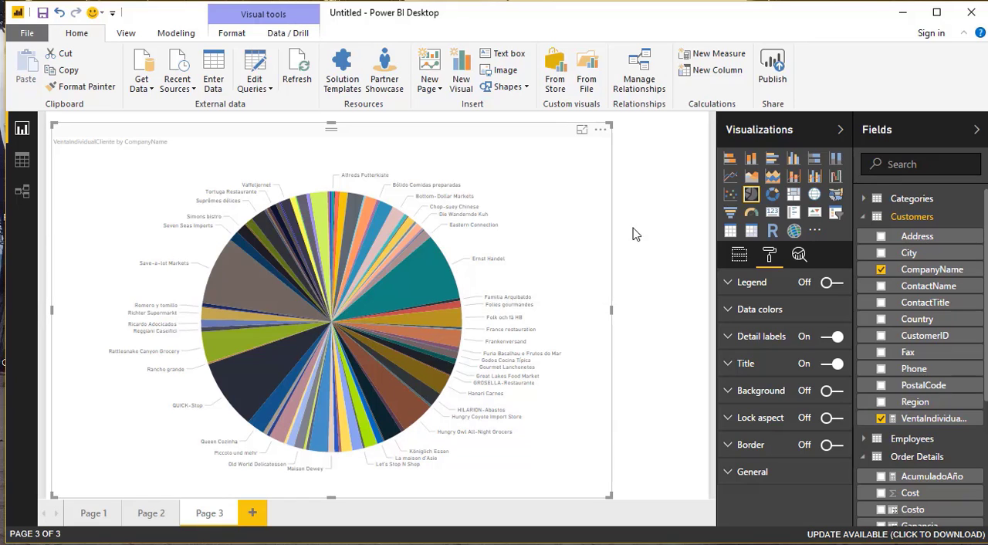
- Change the pie chart back to a table and reduce its size on the page
{"action": "left_click", "coordinate": [730, 230]}
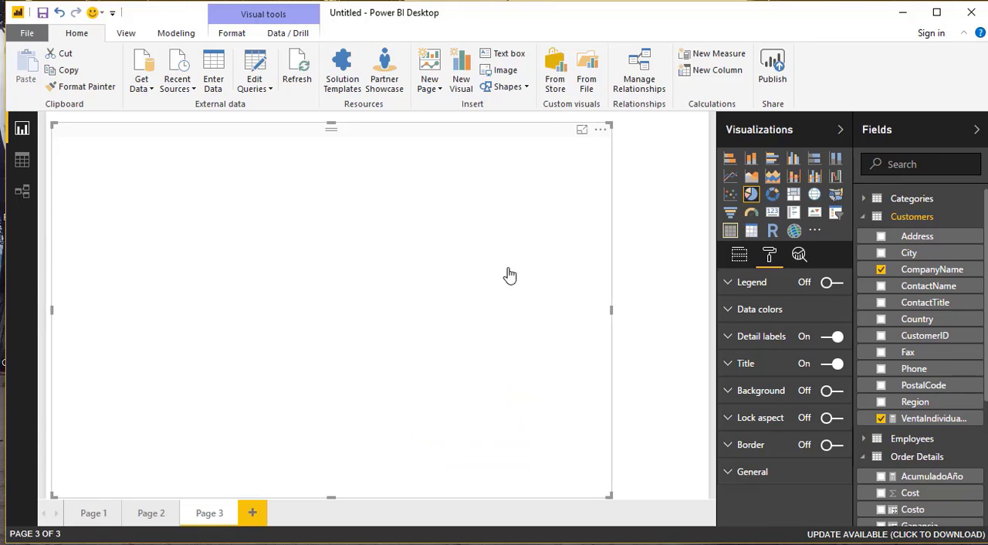
{"action": "left_click_drag", "start_coordinate": [609, 495], "coordinate": [457, 417]}
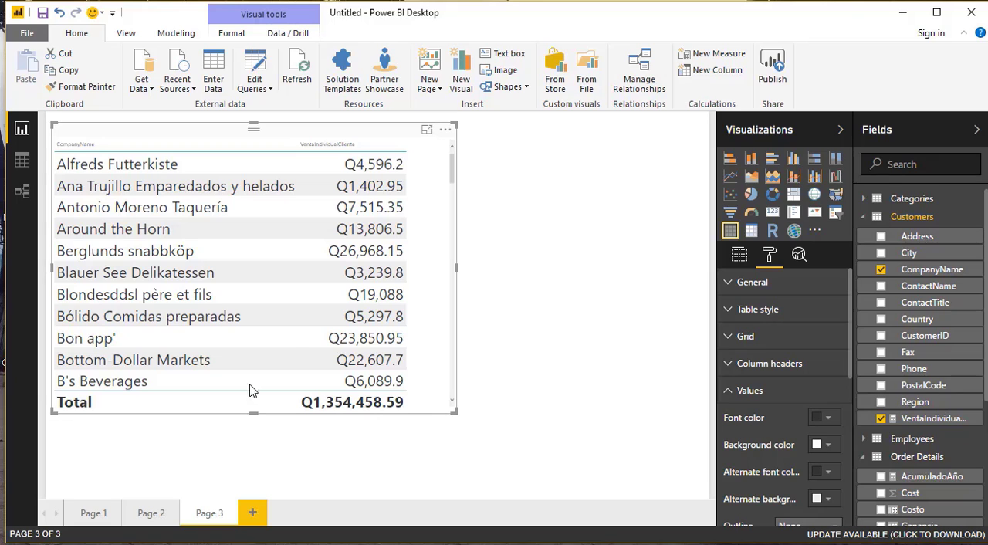
- Create a new measure in the Customers table and name it TipoCliente
{"action": "left_click", "coordinate": [22, 160]}
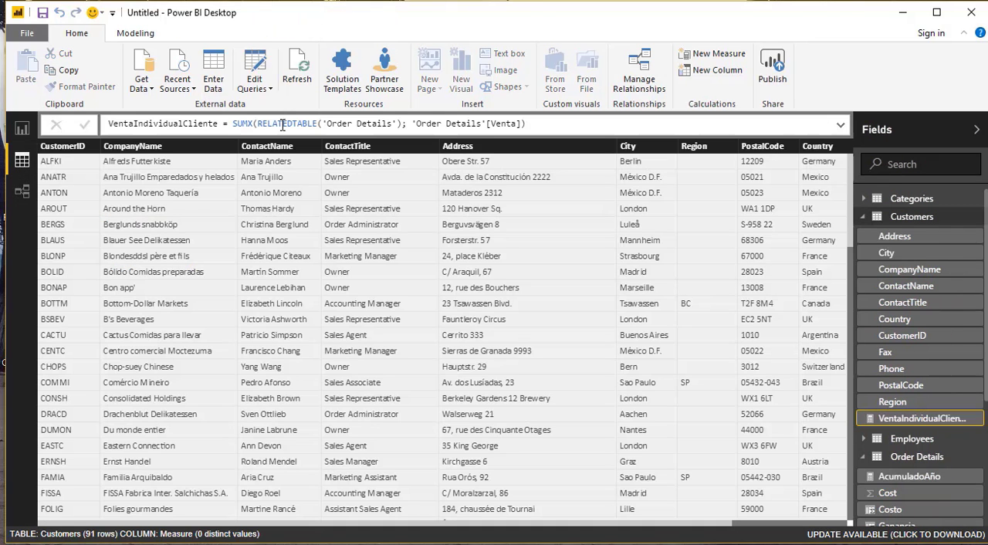
{"action": "left_click", "coordinate": [718, 54]}
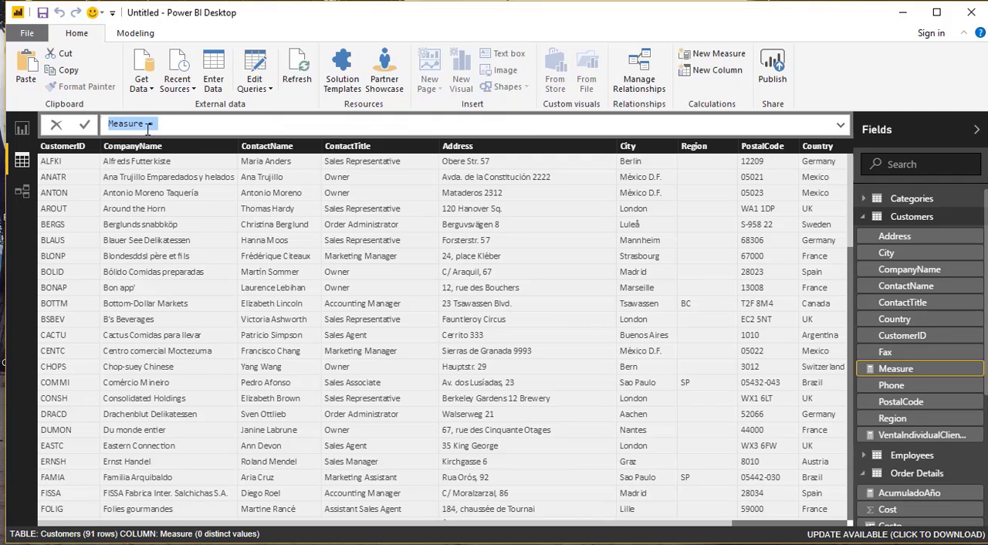
{"action": "left_click_drag", "start_coordinate": [147, 129], "coordinate": [85, 127]}
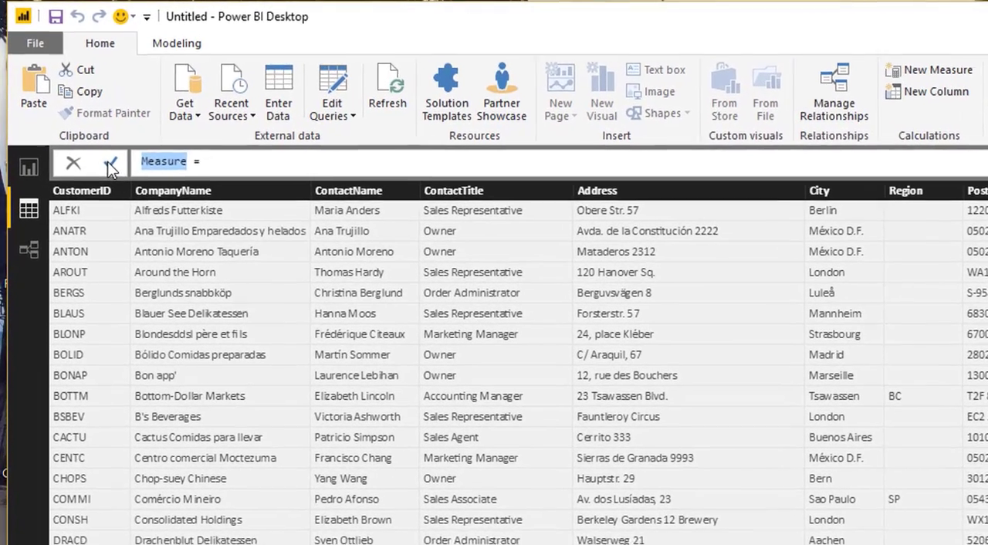
{"action": "type", "text": "TipoClien"}
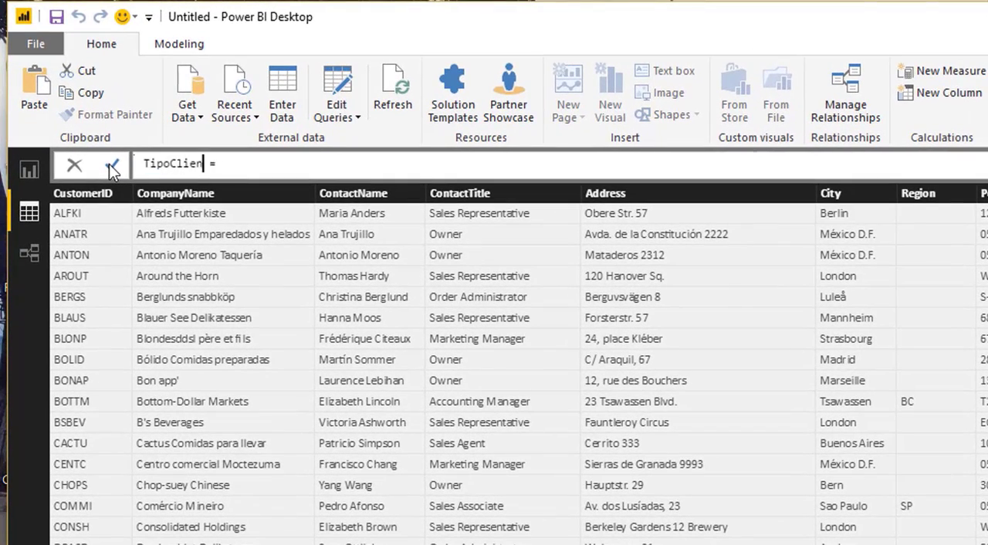
{"action": "type", "text": "te"}
- Start the TipoCliente formula with an IF function testing whether [VentaIndividualCliente] is greater than 100000
{"action": "key", "text": "Right"}
{"action": "key", "text": "Right"}
{"action": "key", "text": "Right"}
{"action": "type", "text": "IF"}
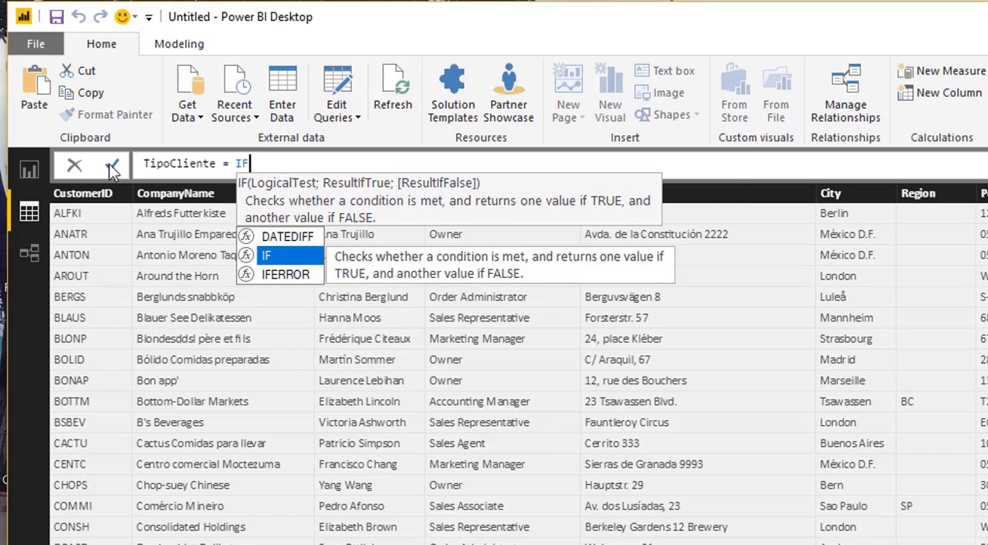
{"action": "type", "text": "("}
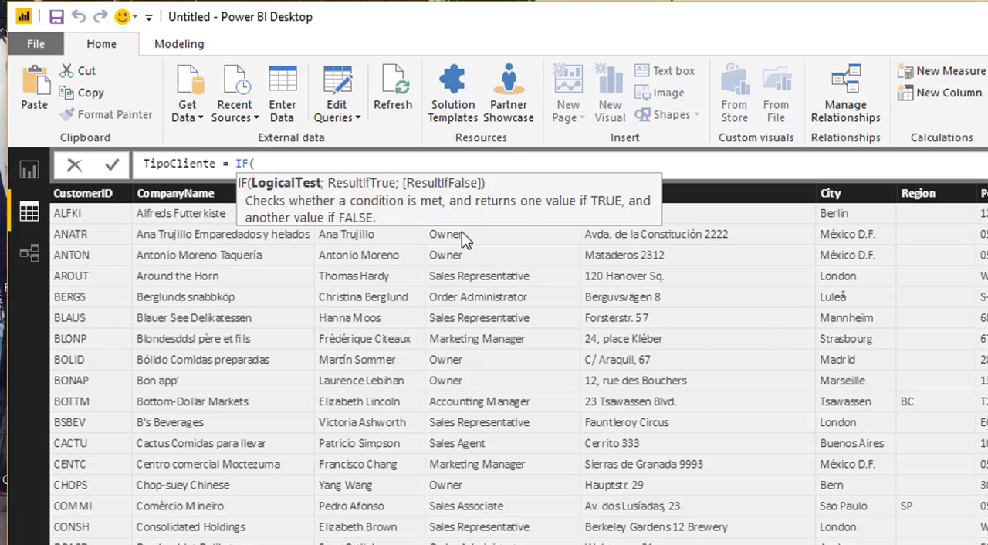
{"action": "type", "text": "[ve"}
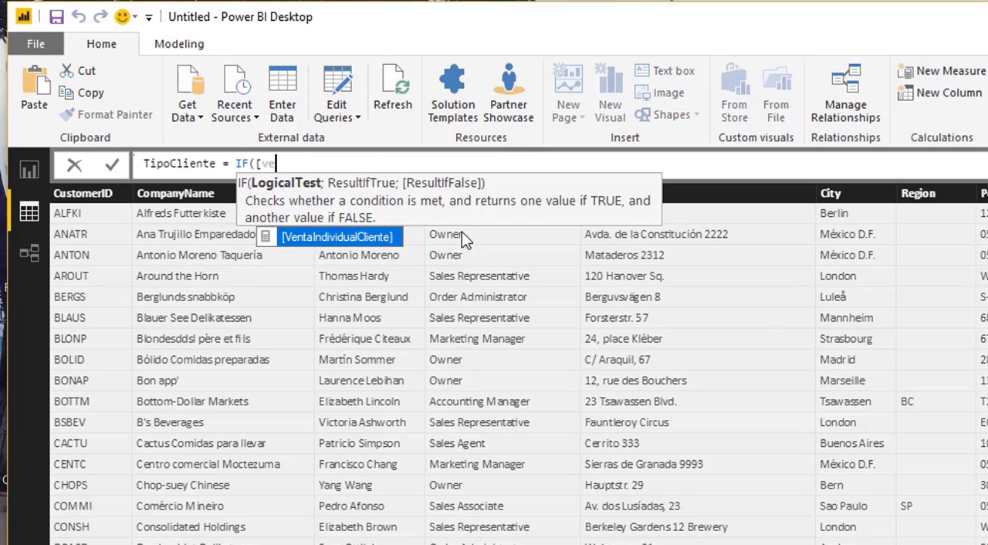
{"action": "key", "text": "Tab"}
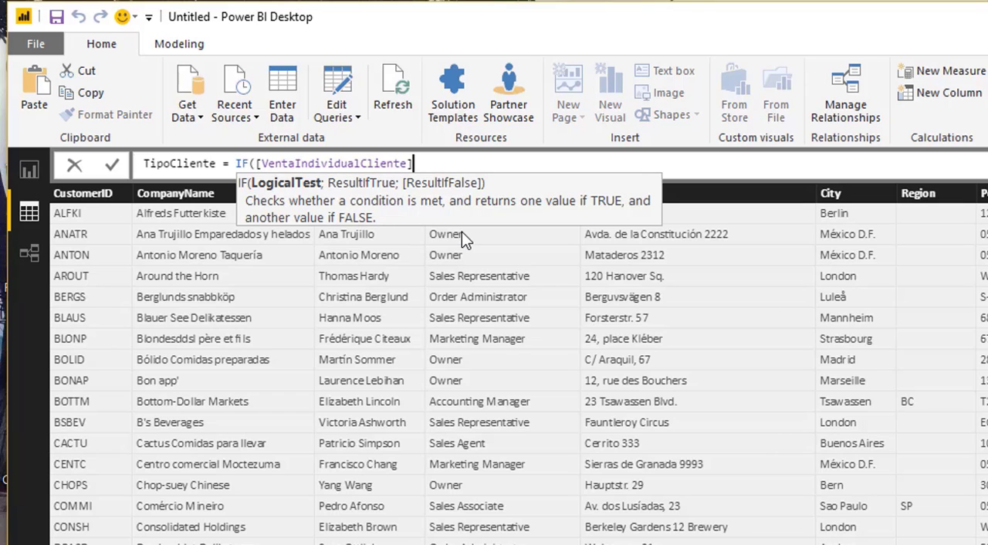
{"action": "type", "text": ">100"}
{"action": "type", "text": "0"}
{"action": "type", "text": ";\""}
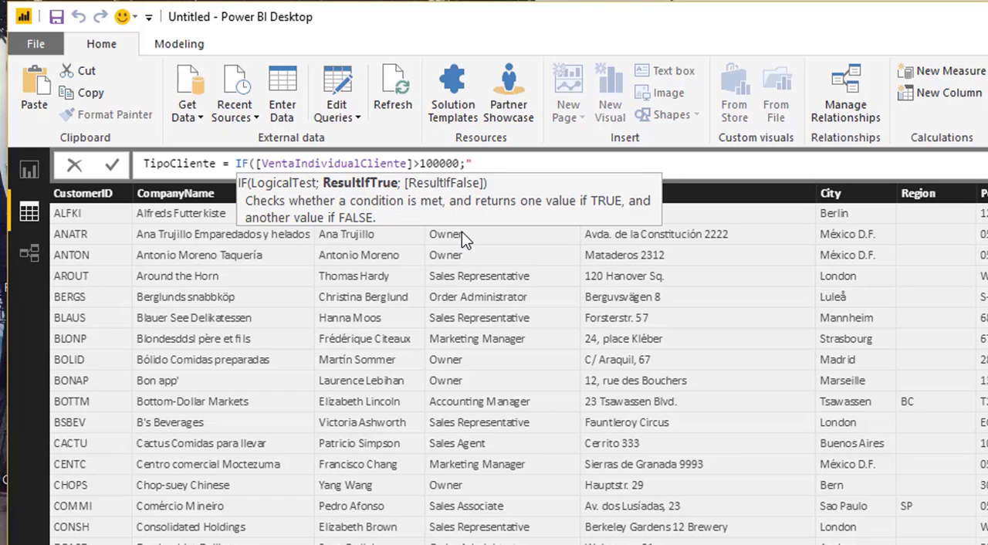
{"action": "type", "text": "Excelente Cliente\"; \""}
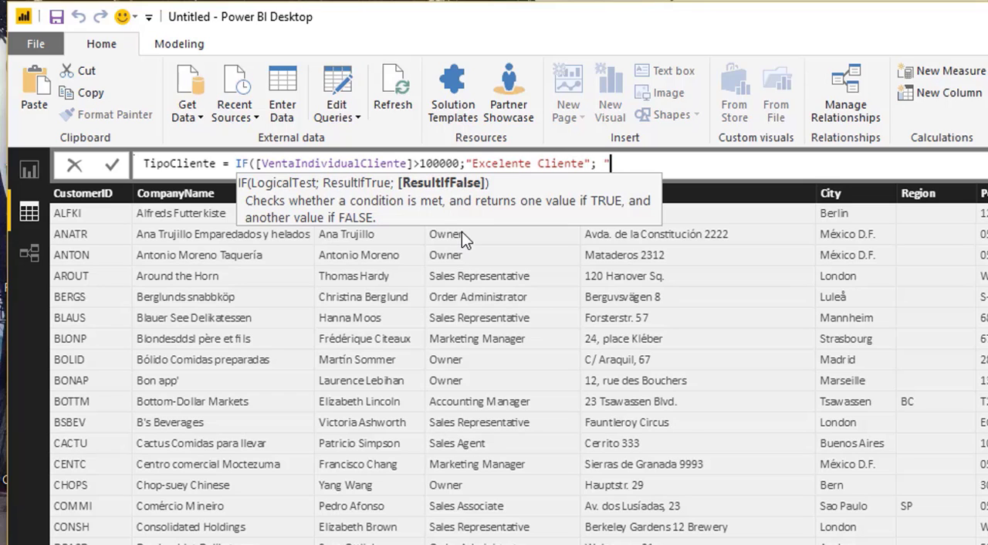
- Complete the IF formula to return "Excelente Cliente" when true and "Cliente Normal" when false, and commit the measure
{"action": "type", "text": "Cliente Normal\""}
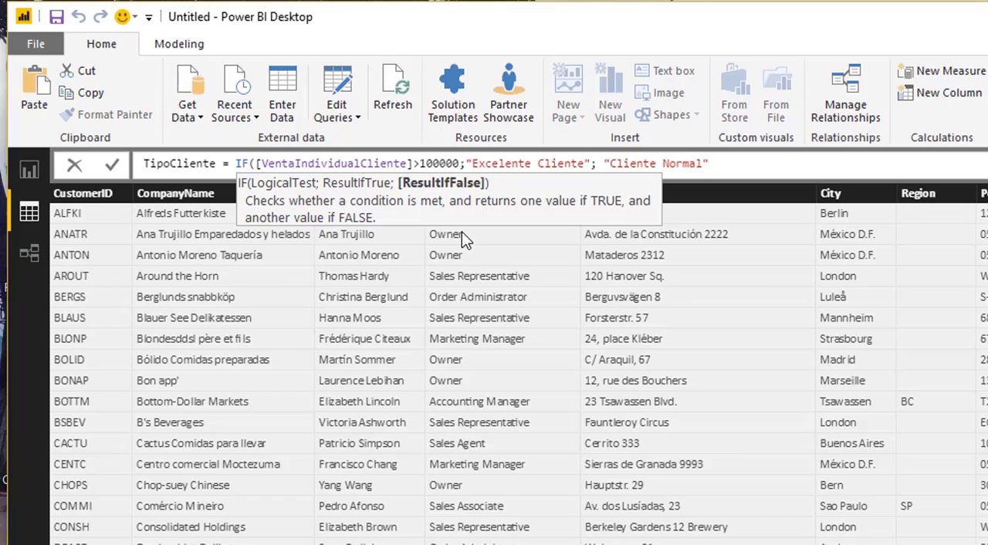
{"action": "type", "text": ")"}
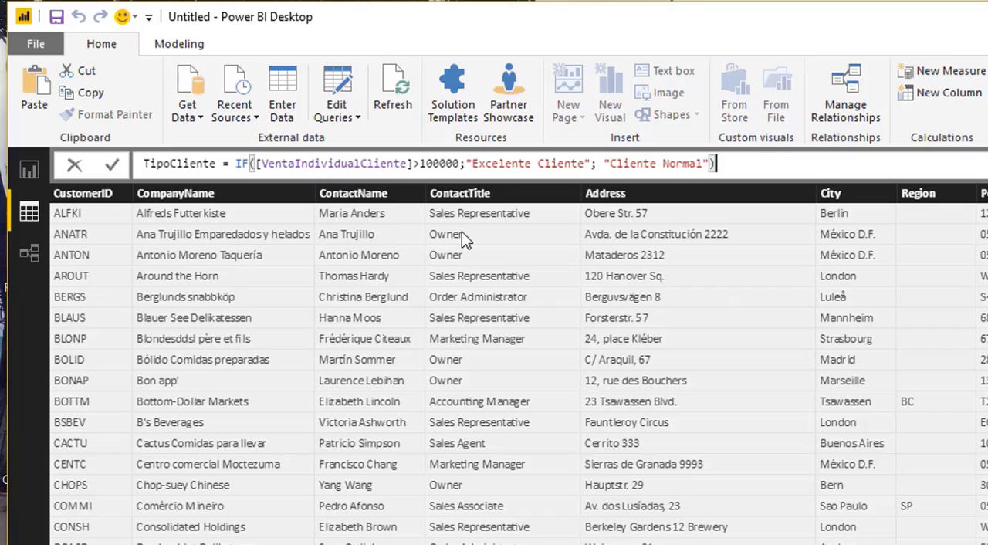
{"action": "key", "text": "Return"}
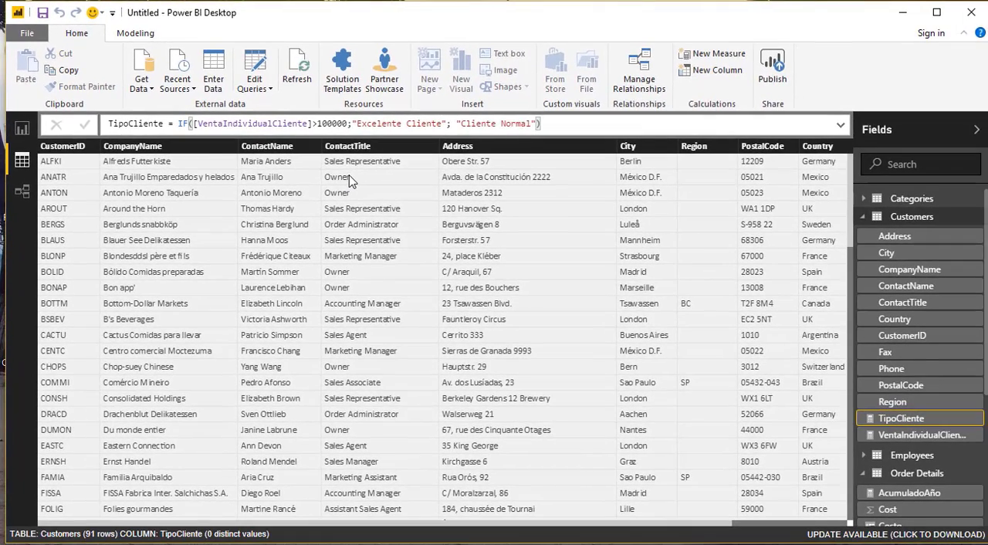
- Widen the customer sales table on Page 3, add the TipoCliente measure as a column, and check the classification down the customer list
{"action": "left_click", "coordinate": [22, 128]}
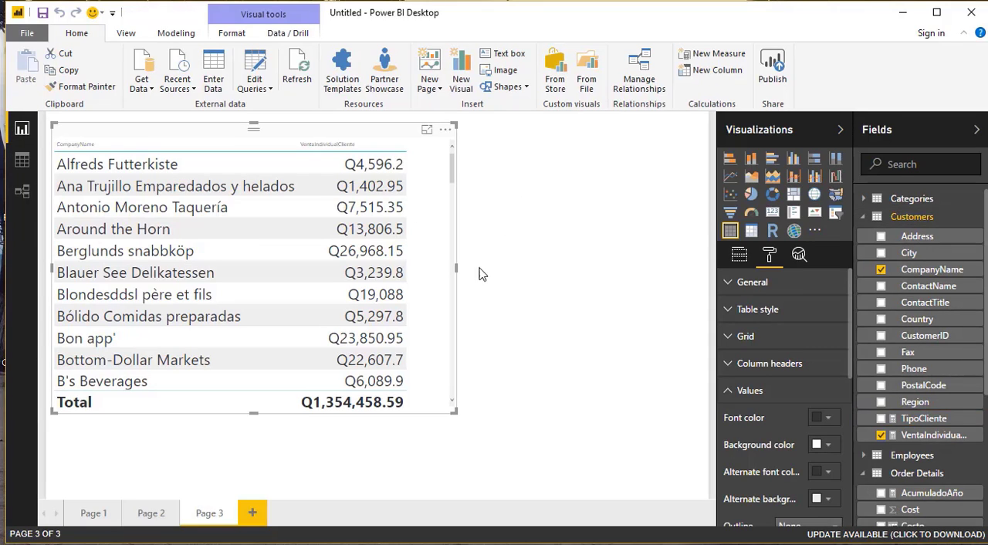
{"action": "left_click_drag", "start_coordinate": [455, 270], "coordinate": [566, 270]}
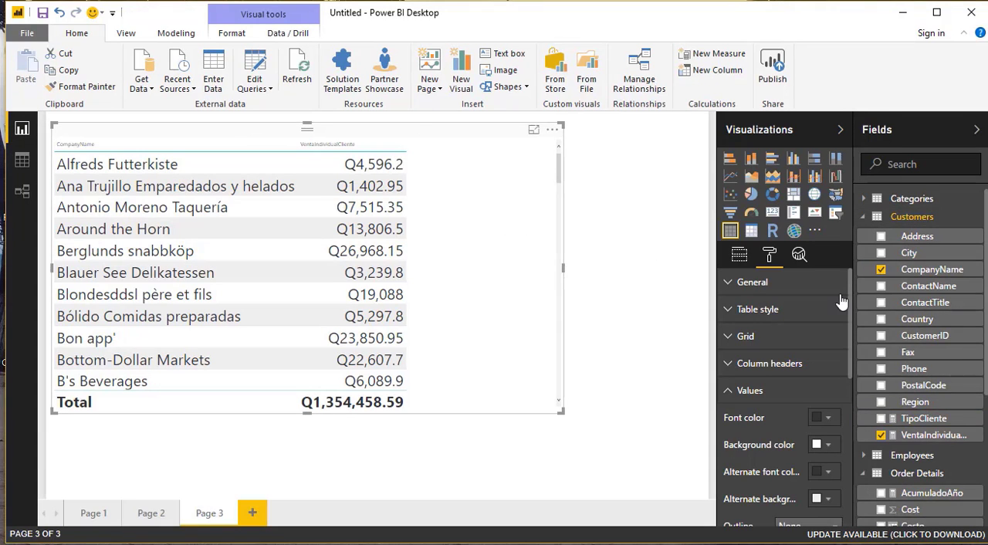
{"action": "left_click", "coordinate": [881, 419]}
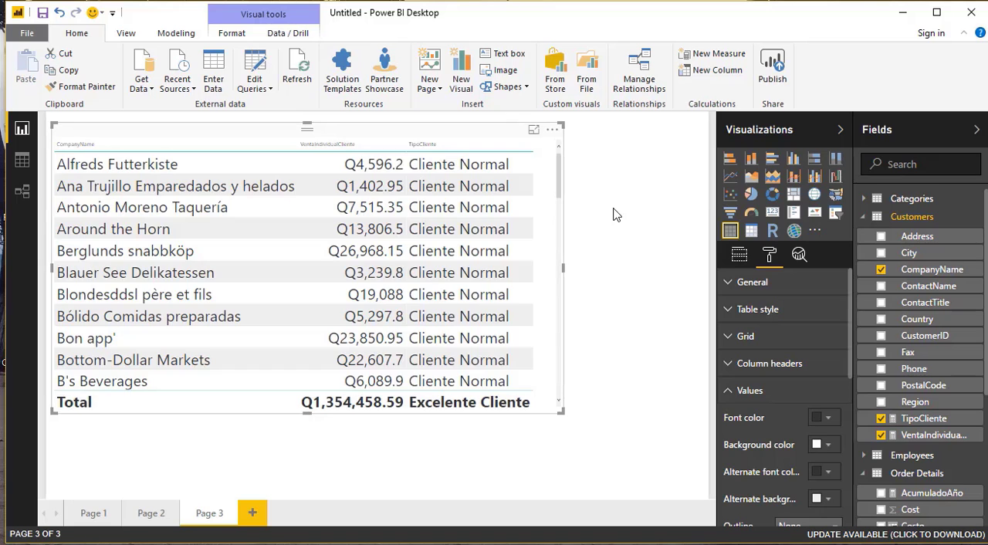
{"action": "scroll", "coordinate": [563, 173], "scroll_direction": "down", "scroll_amount": 4}
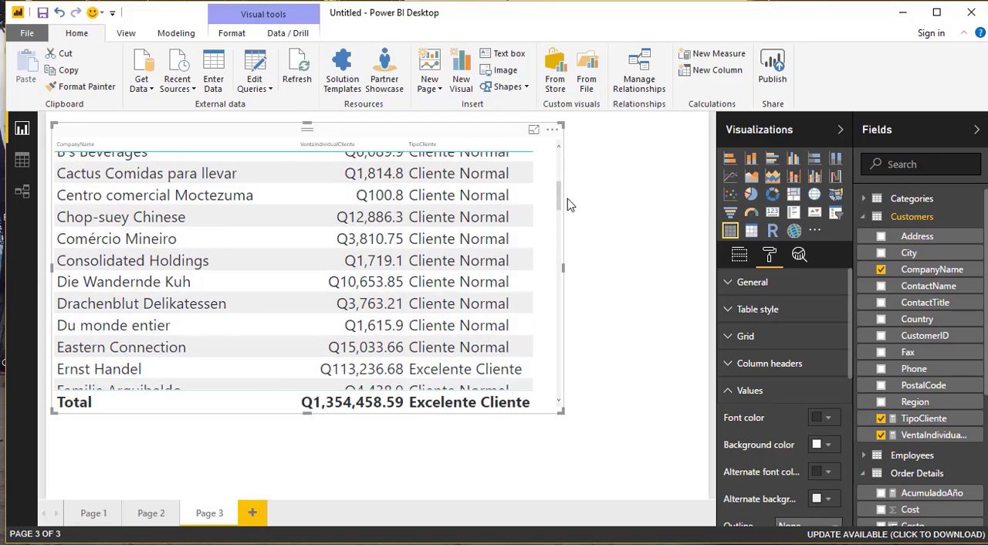
{"action": "scroll", "coordinate": [570, 213], "scroll_direction": "down", "scroll_amount": 3}
{"action": "scroll", "coordinate": [575, 221], "scroll_direction": "up", "scroll_amount": 1}
{"action": "left_click", "coordinate": [574, 222]}
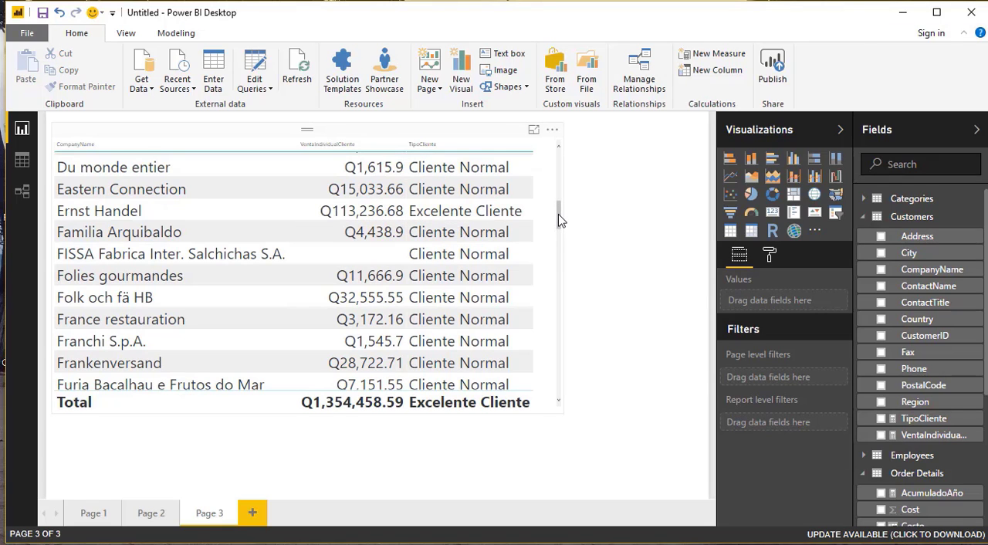
{"action": "left_click_drag", "start_coordinate": [562, 216], "coordinate": [560, 325]}
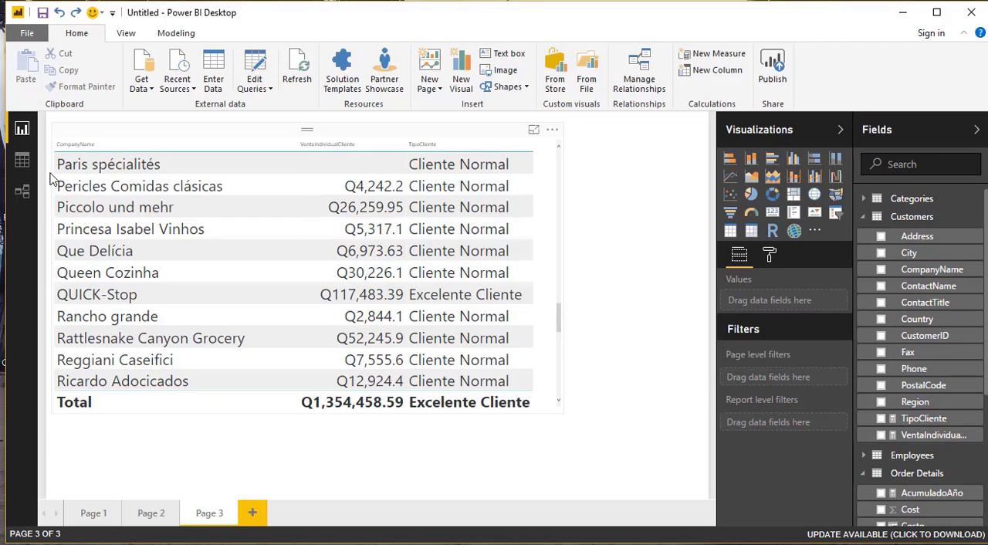
- Open the TipoCliente measure's formula for editing in the Customers data view
{"action": "left_click", "coordinate": [25, 162]}
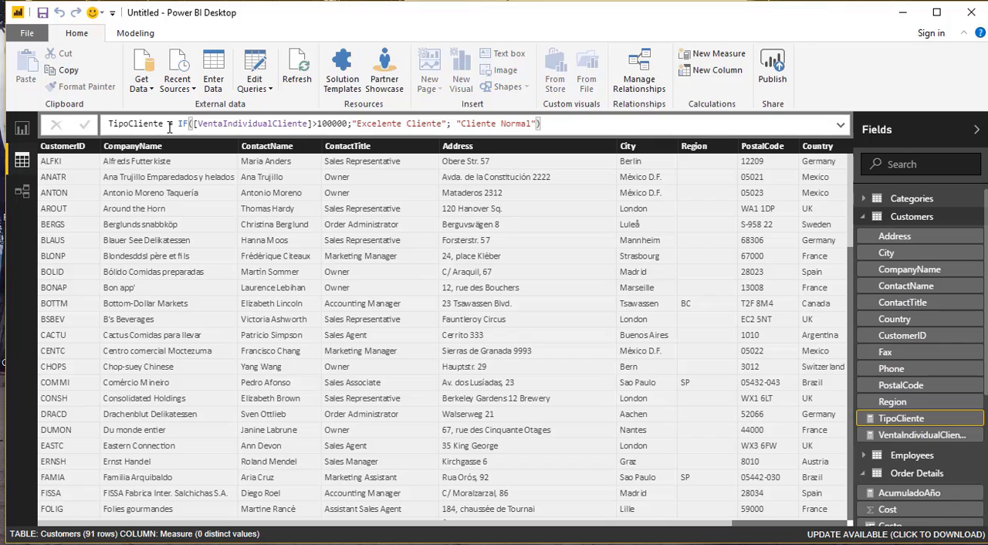
{"action": "left_click", "coordinate": [586, 124]}
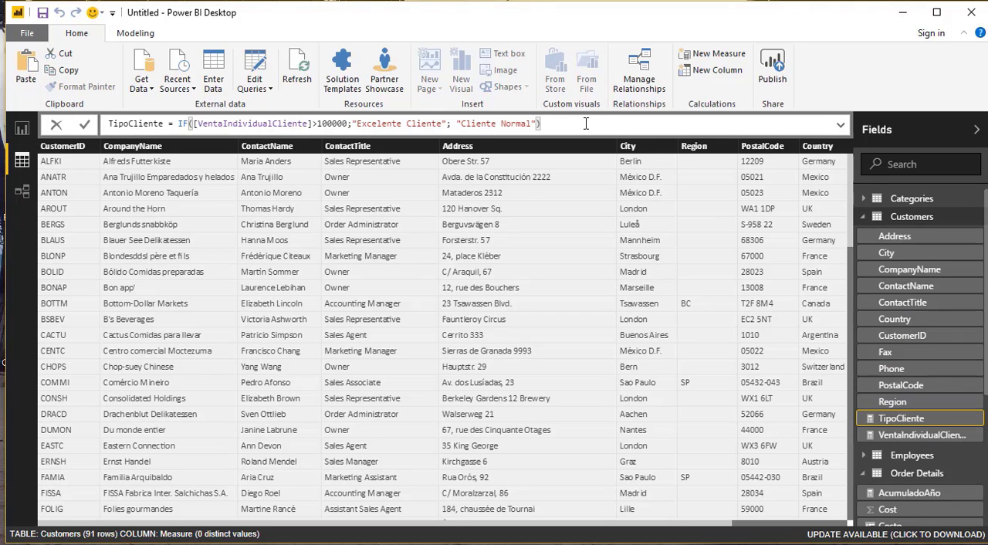